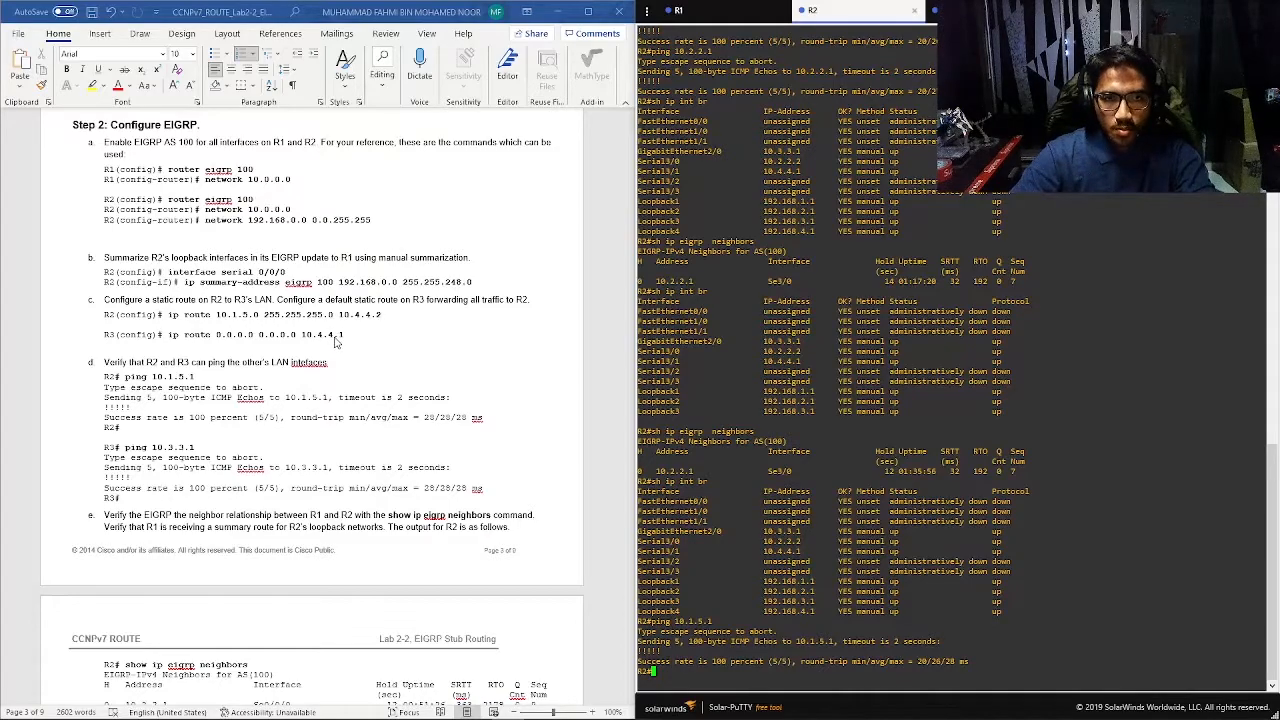
- Review the ping to 10.1.5.1 on R2 and the ping to 10.3.3.1 on R3, highlighting each output
scroll(358, 330, down, 1)
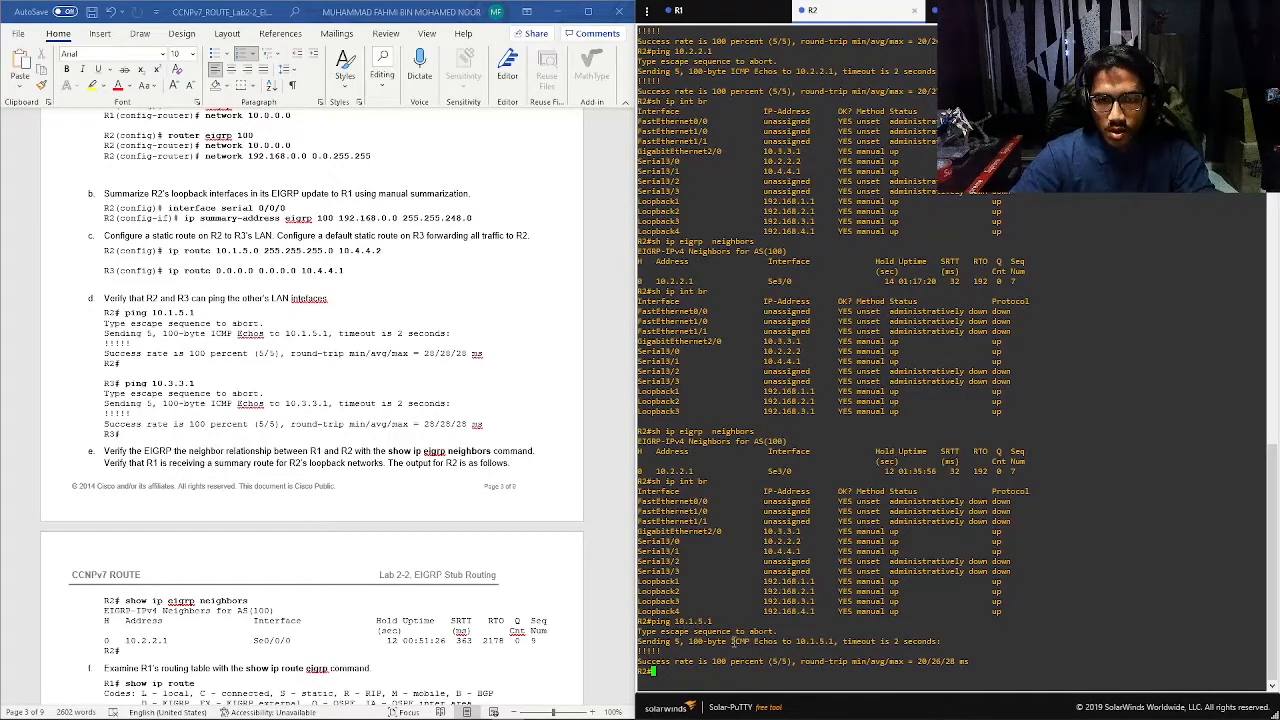
drag(640, 621, 933, 671)
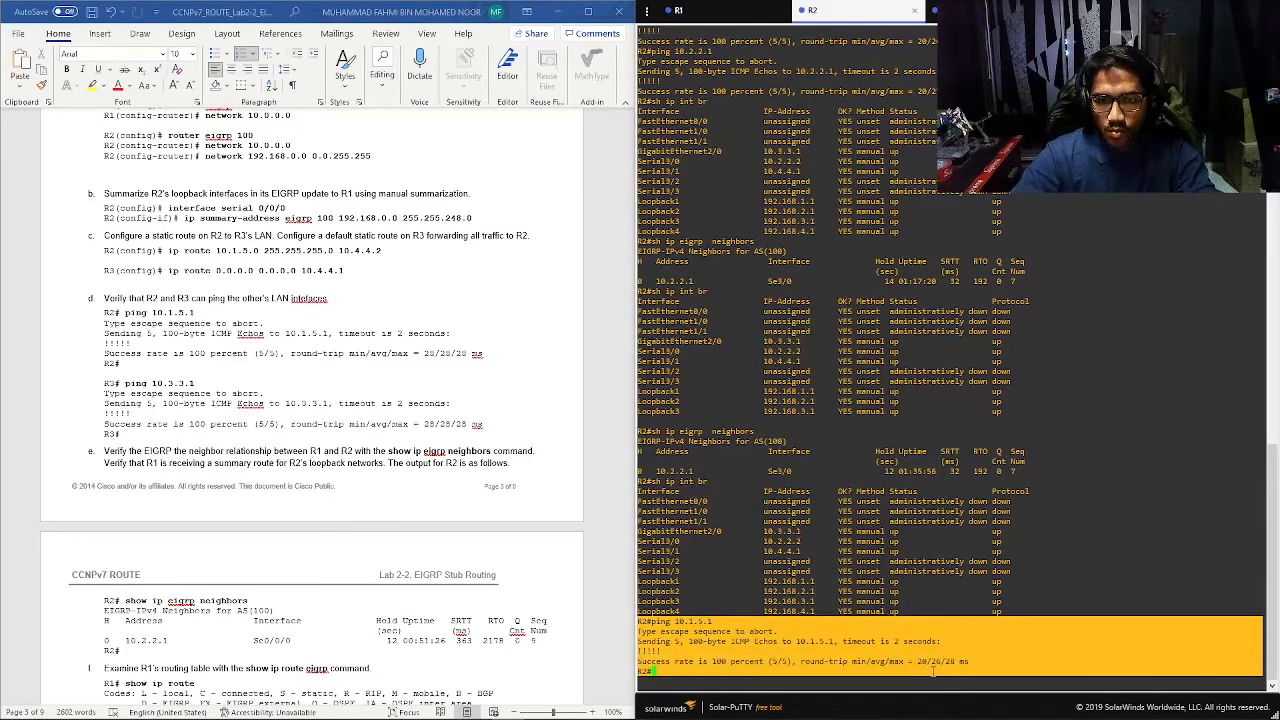
mouse_move(965, 718)
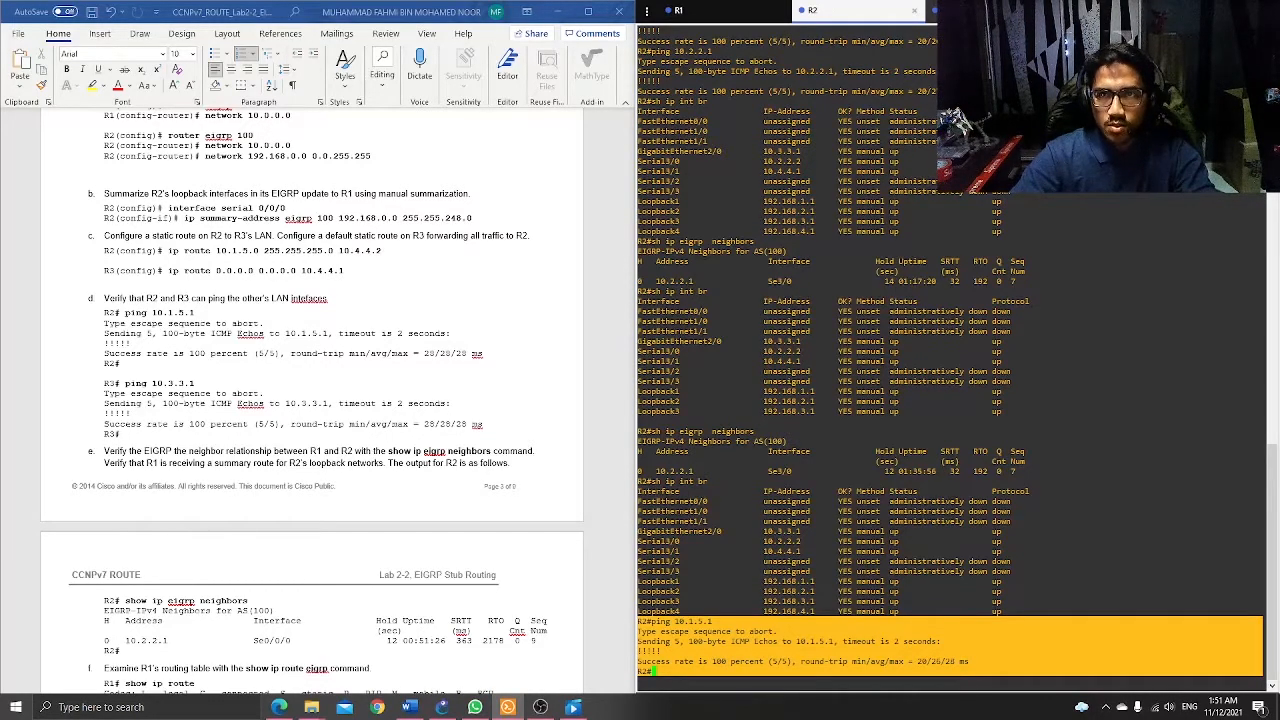
click(935, 10)
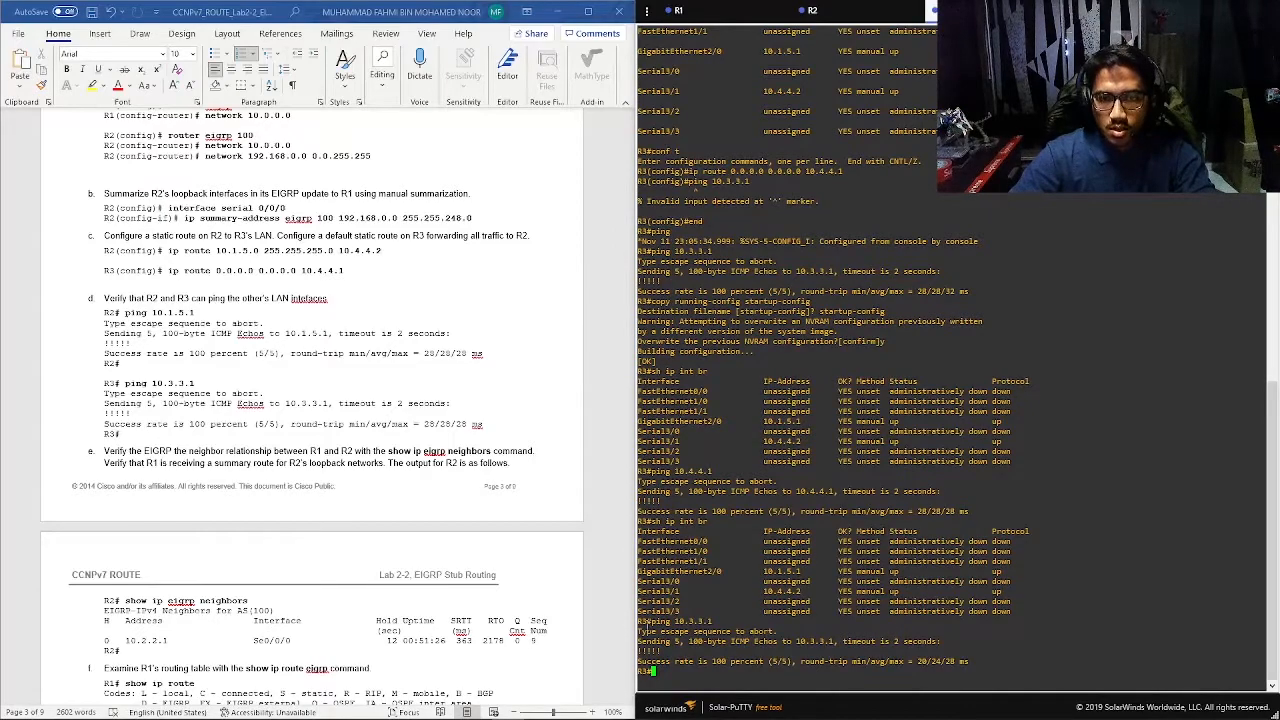
drag(637, 618, 968, 661)
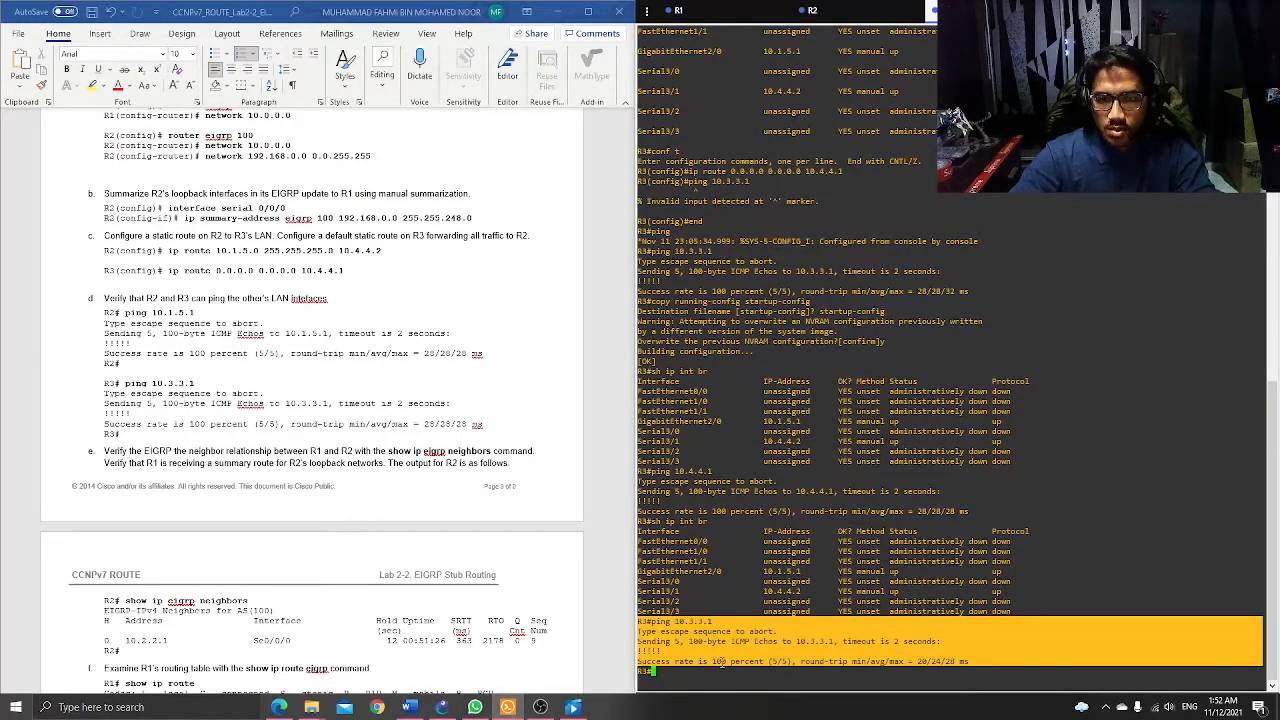
- Run sh ip eigrp neighbors on R2 for lab step e and highlight the resulting neighbor table
scroll(312, 340, down, 2)
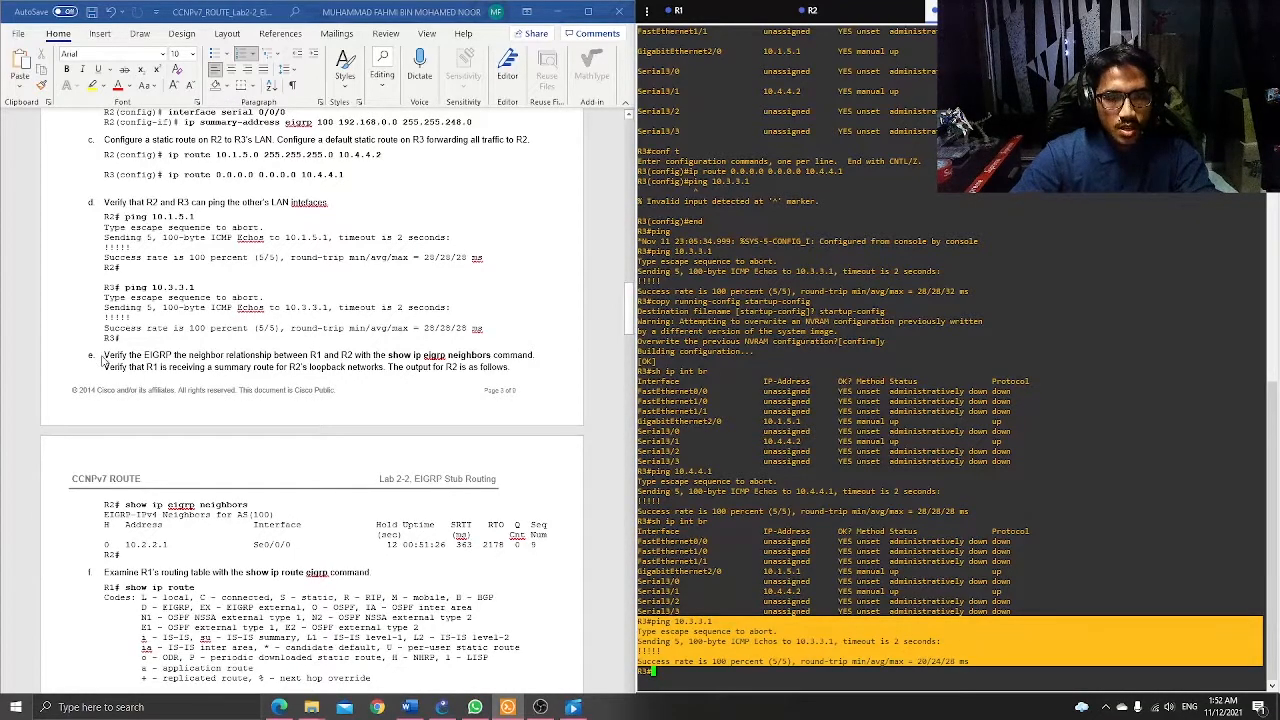
scroll(125, 365, down, 1)
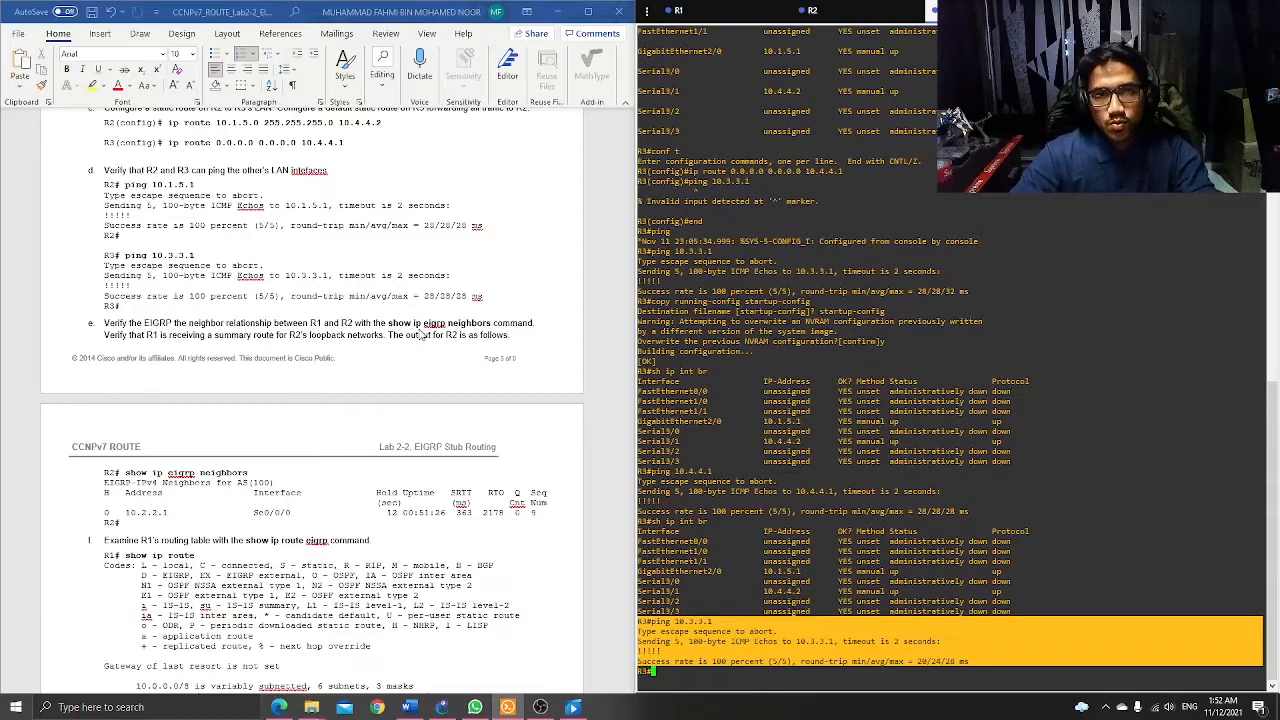
scroll(351, 357, down, 1)
scroll(108, 432, down, 1)
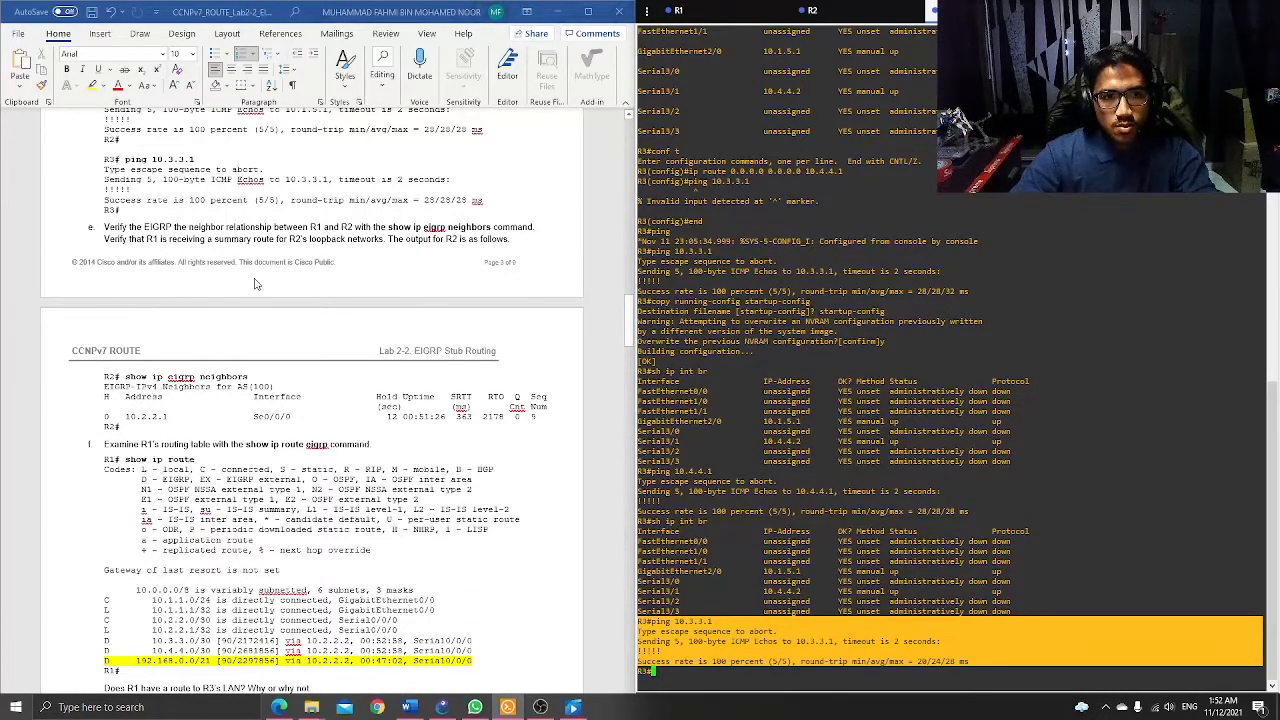
click(815, 11)
text(sh ip eigrp neigh)
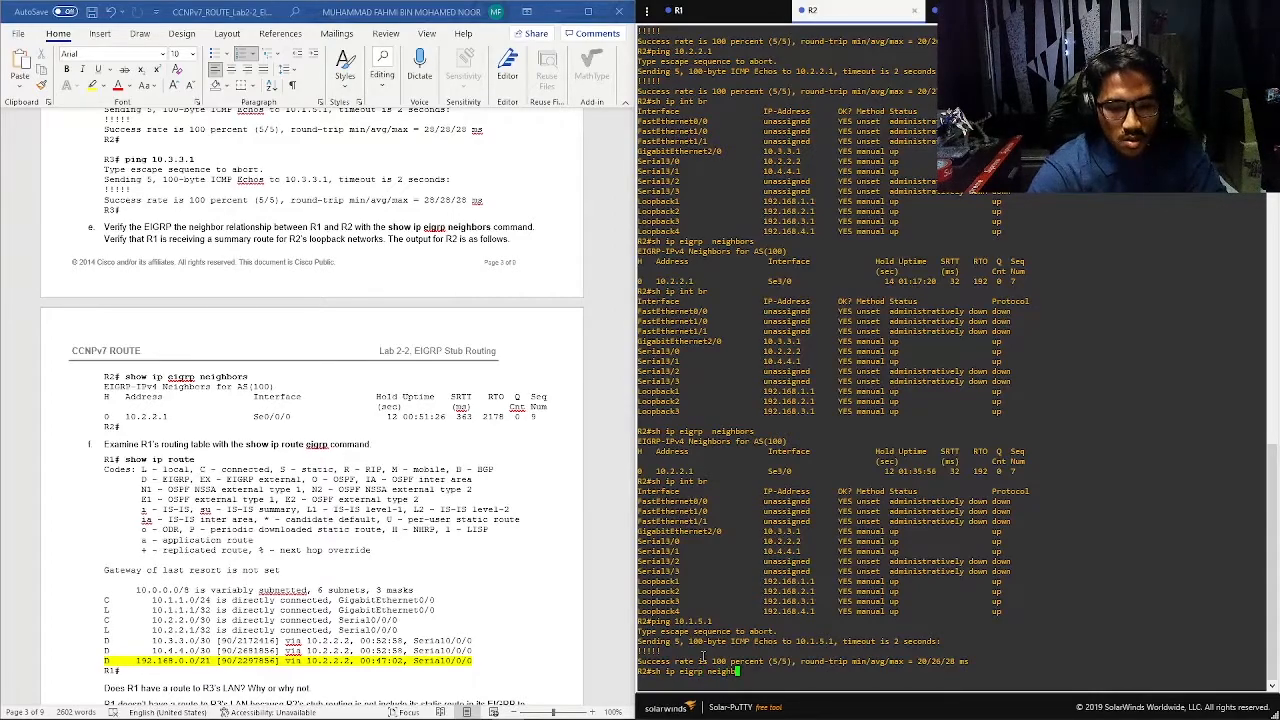
text(bors)
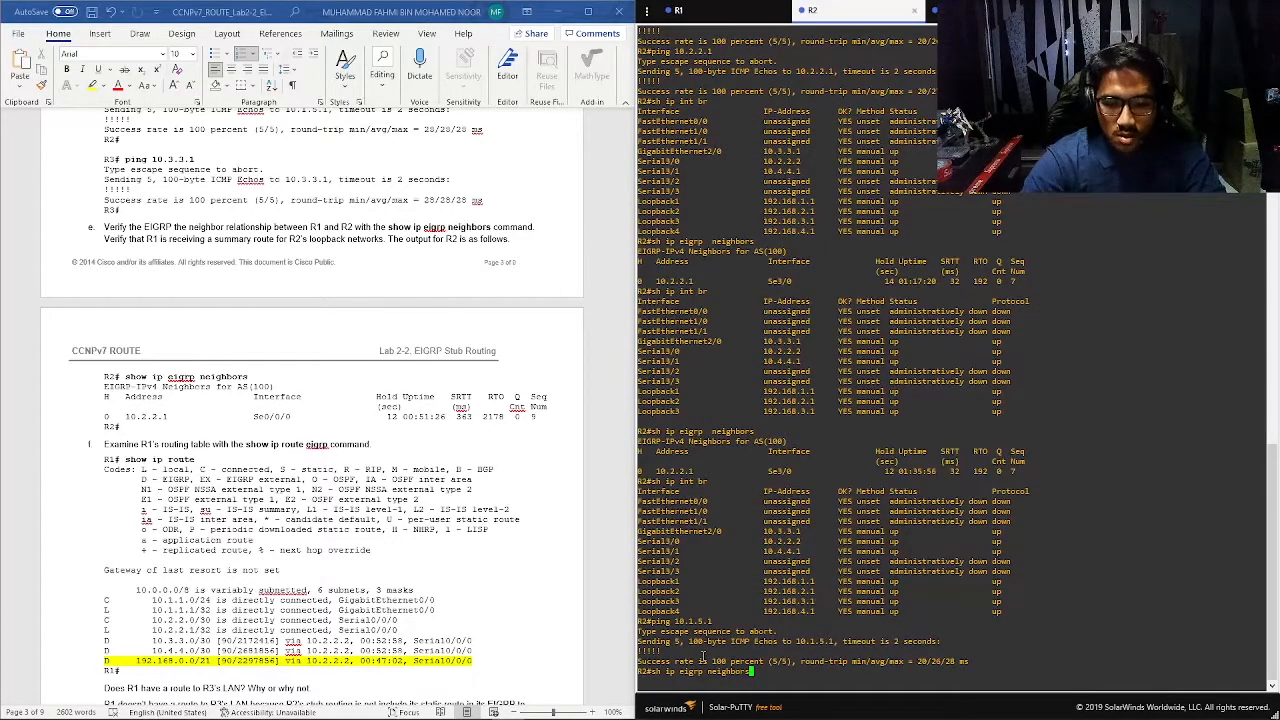
key(Return)
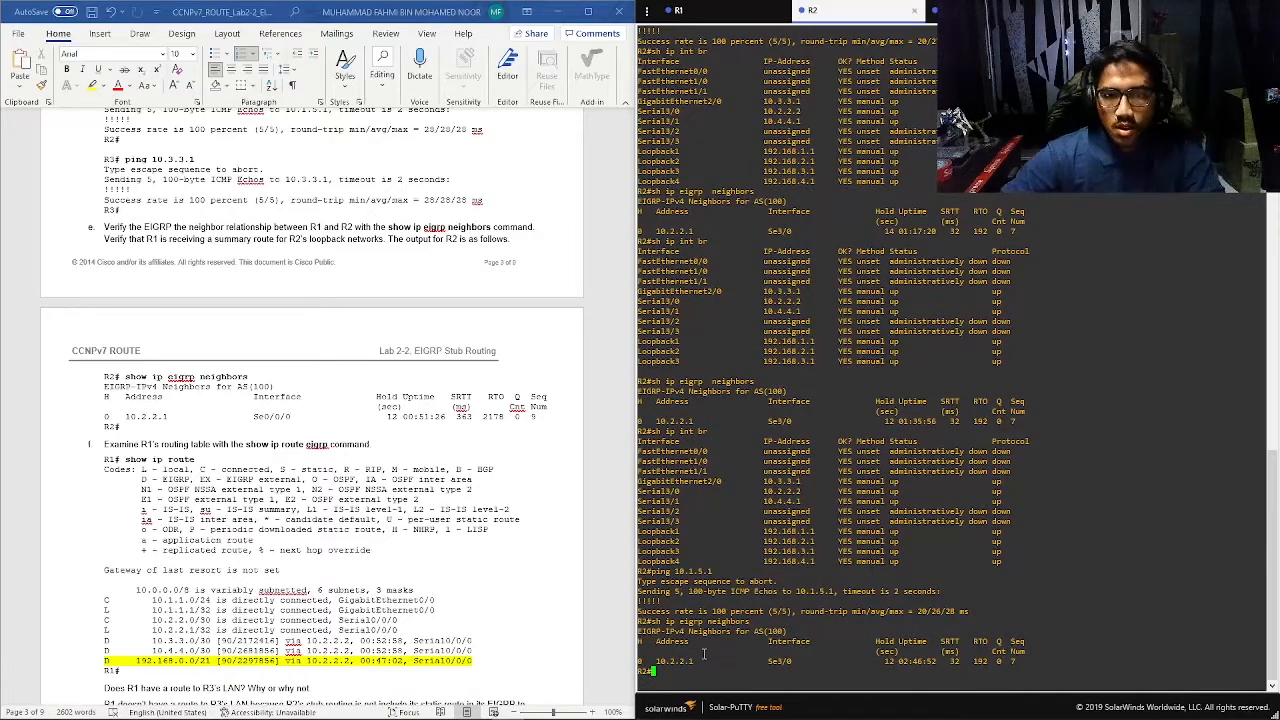
drag(638, 641, 1073, 663)
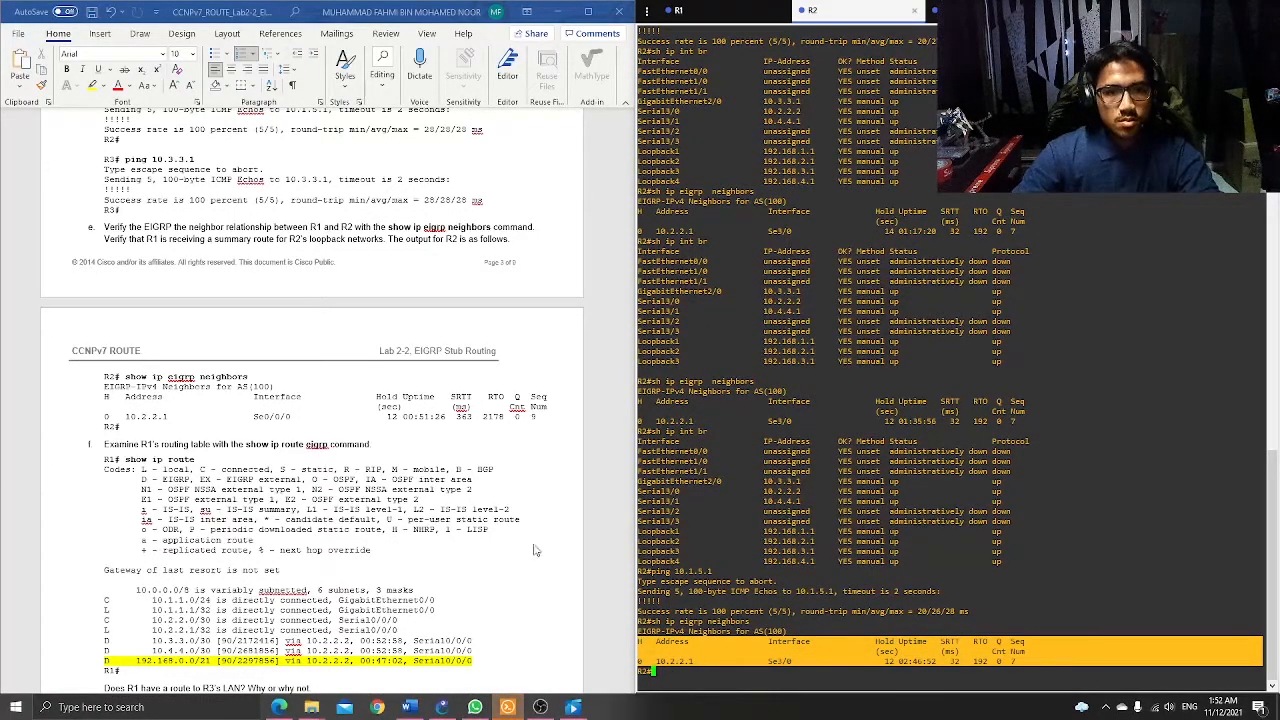
- Run sh ip route on R1 for lab step f and highlight the listed route entries
scroll(205, 475, down, 1)
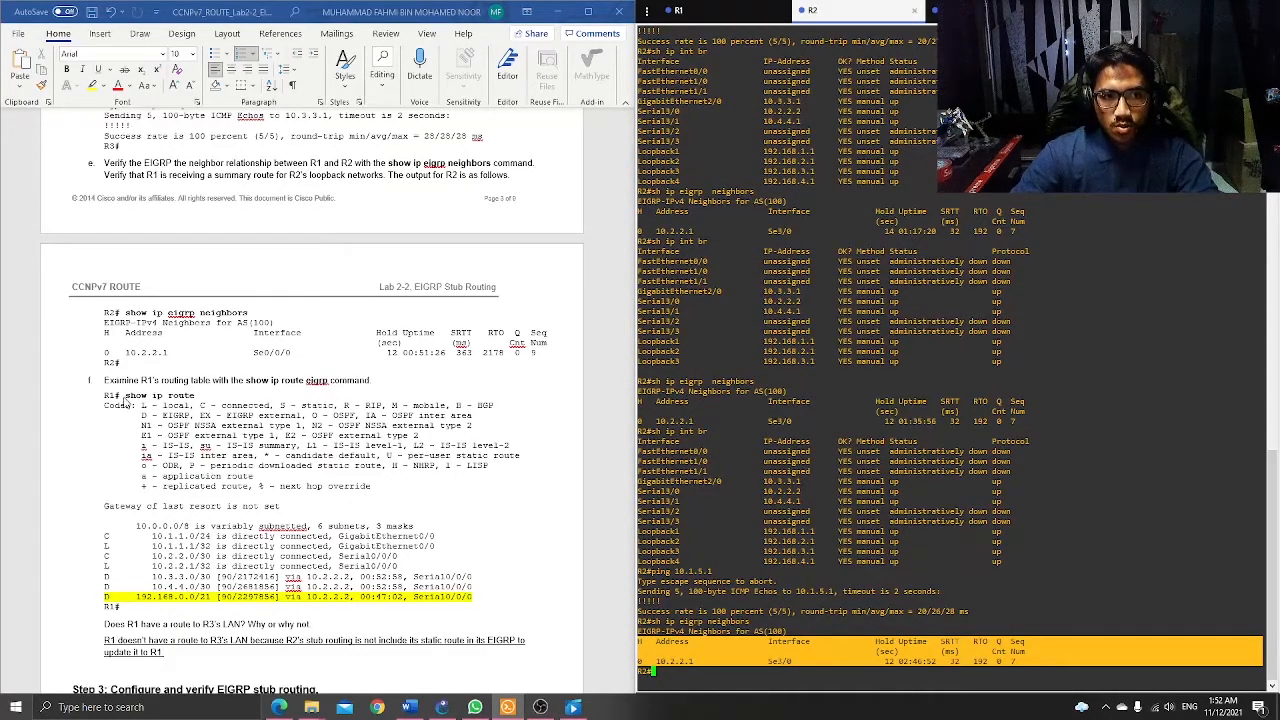
click(125, 396)
drag(197, 397, 124, 397)
click(690, 8)
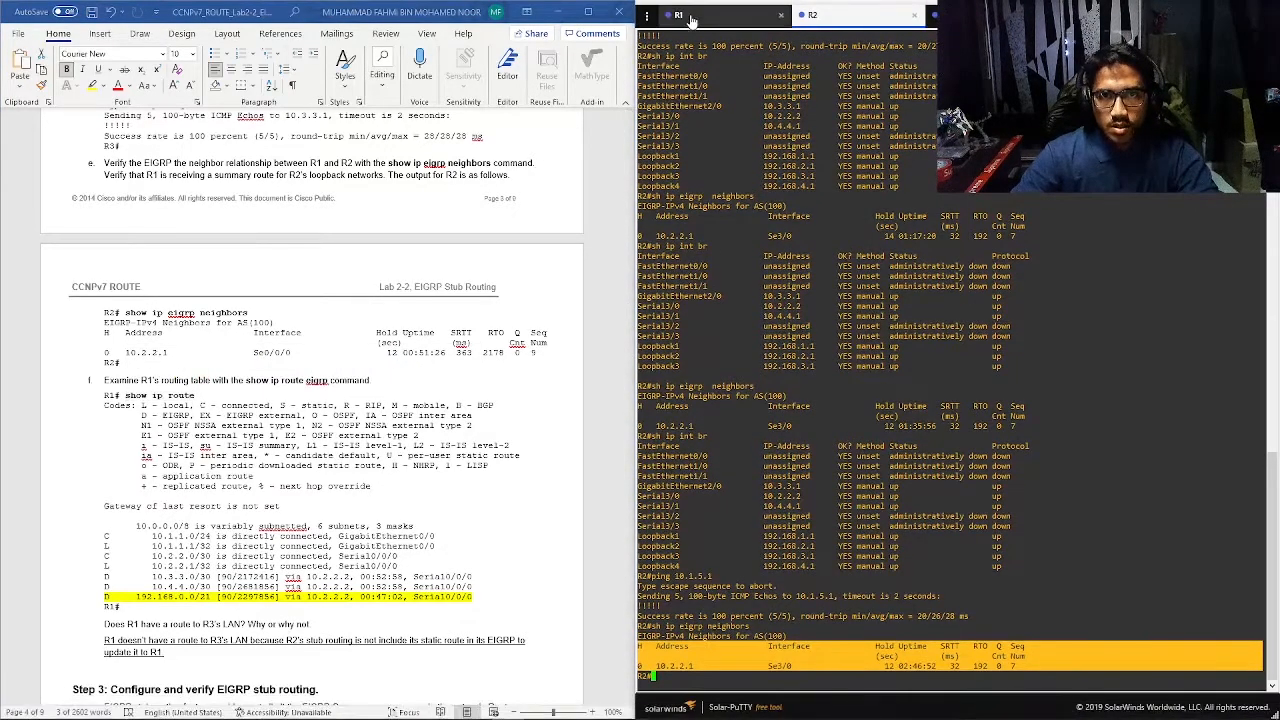
text(sh i)
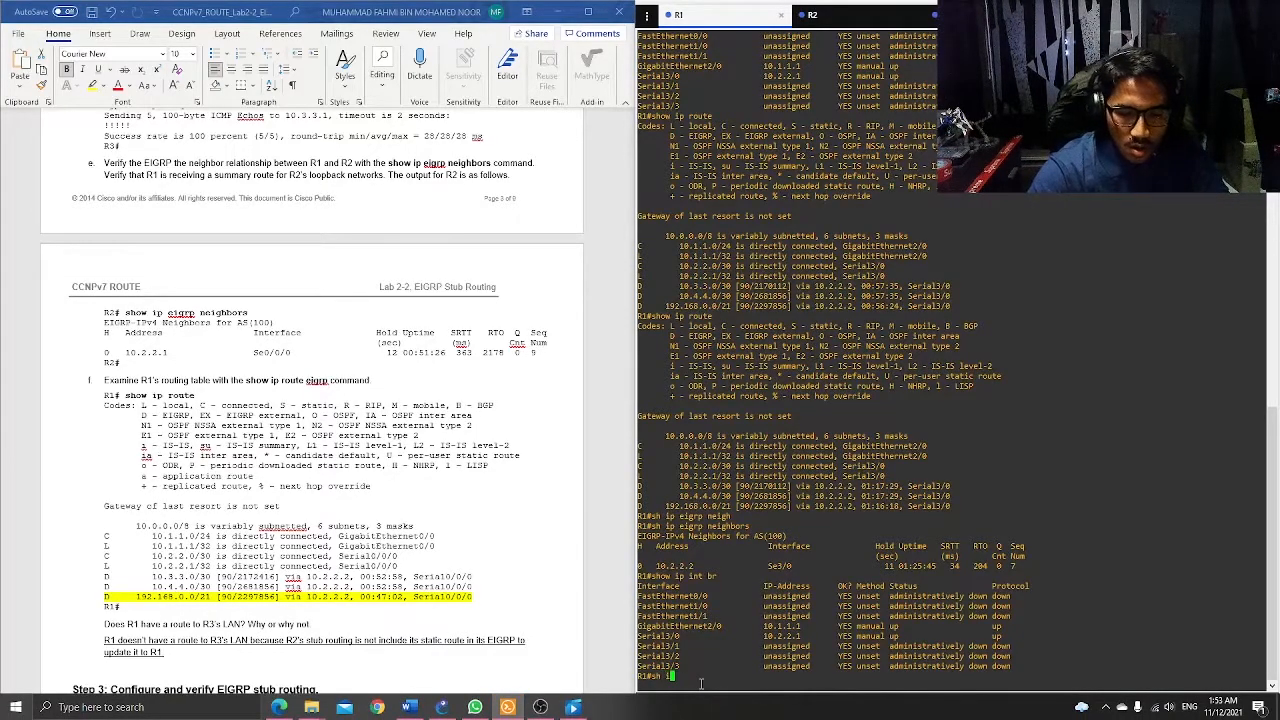
text(p route)
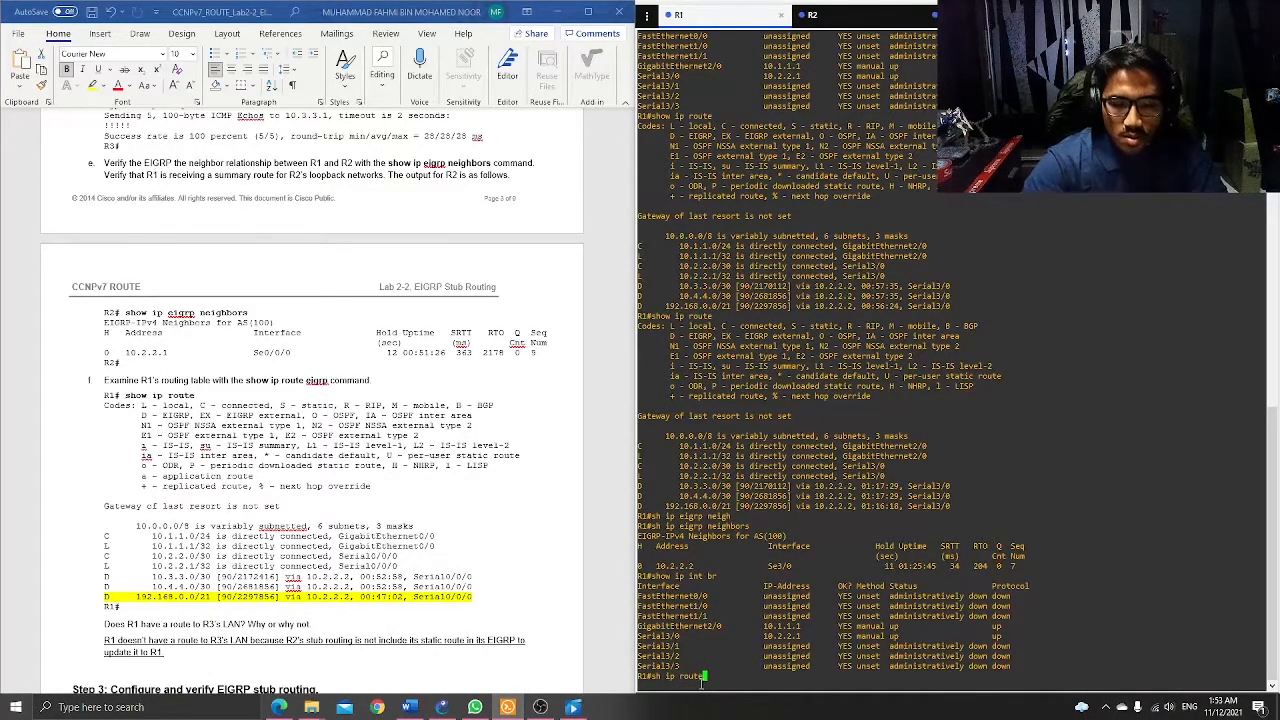
key(Return)
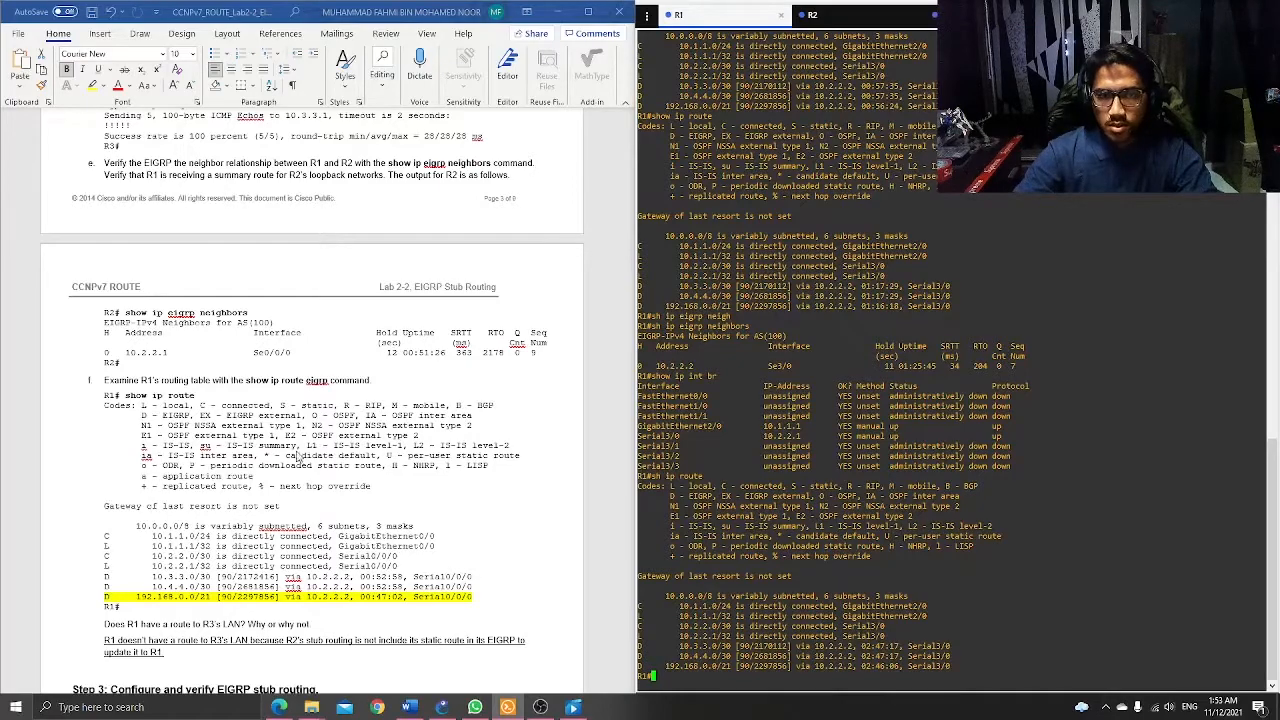
scroll(122, 418, down, 2)
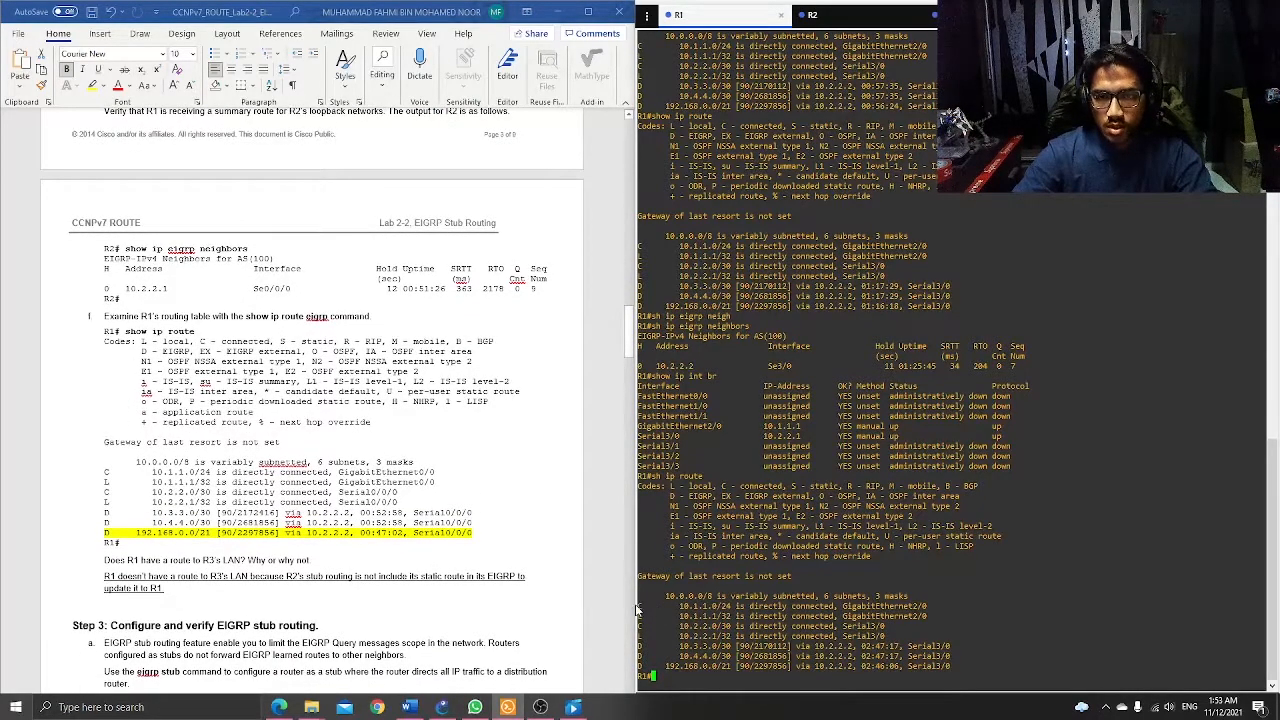
drag(638, 606, 995, 663)
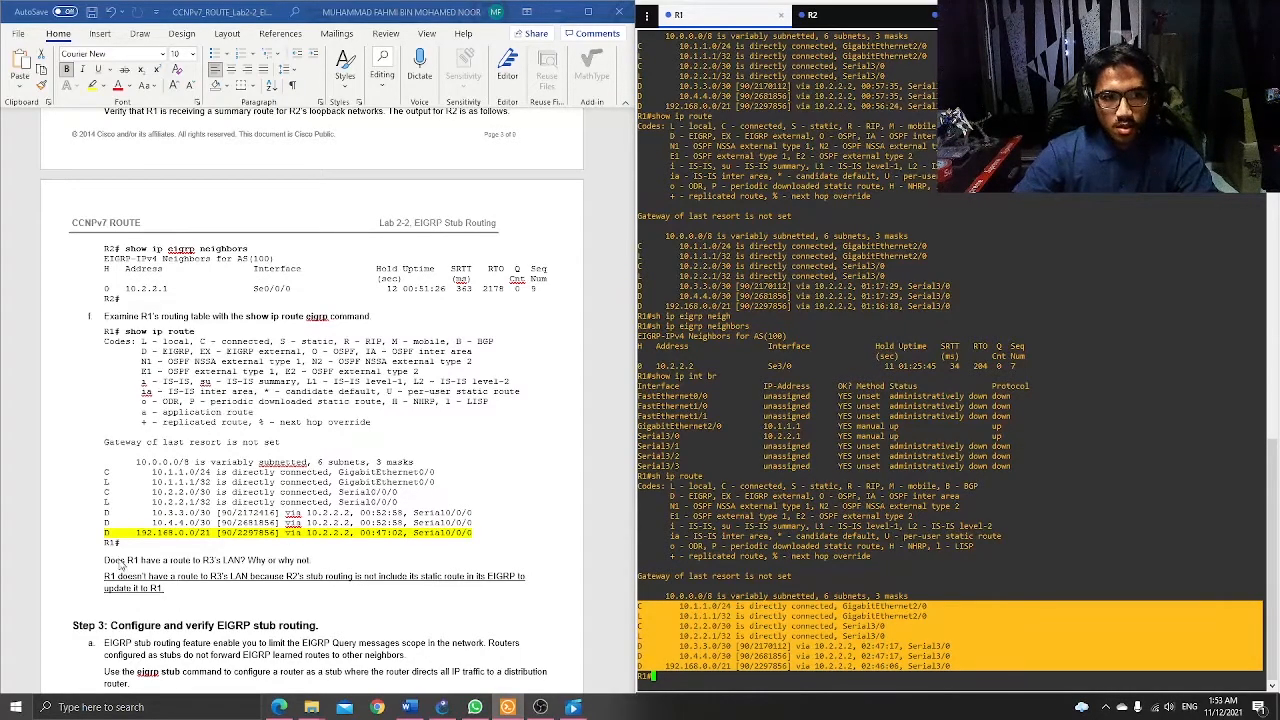
- Read the lab question and written answer on whether R1 has a route to R3's LAN
scroll(108, 563, down, 1)
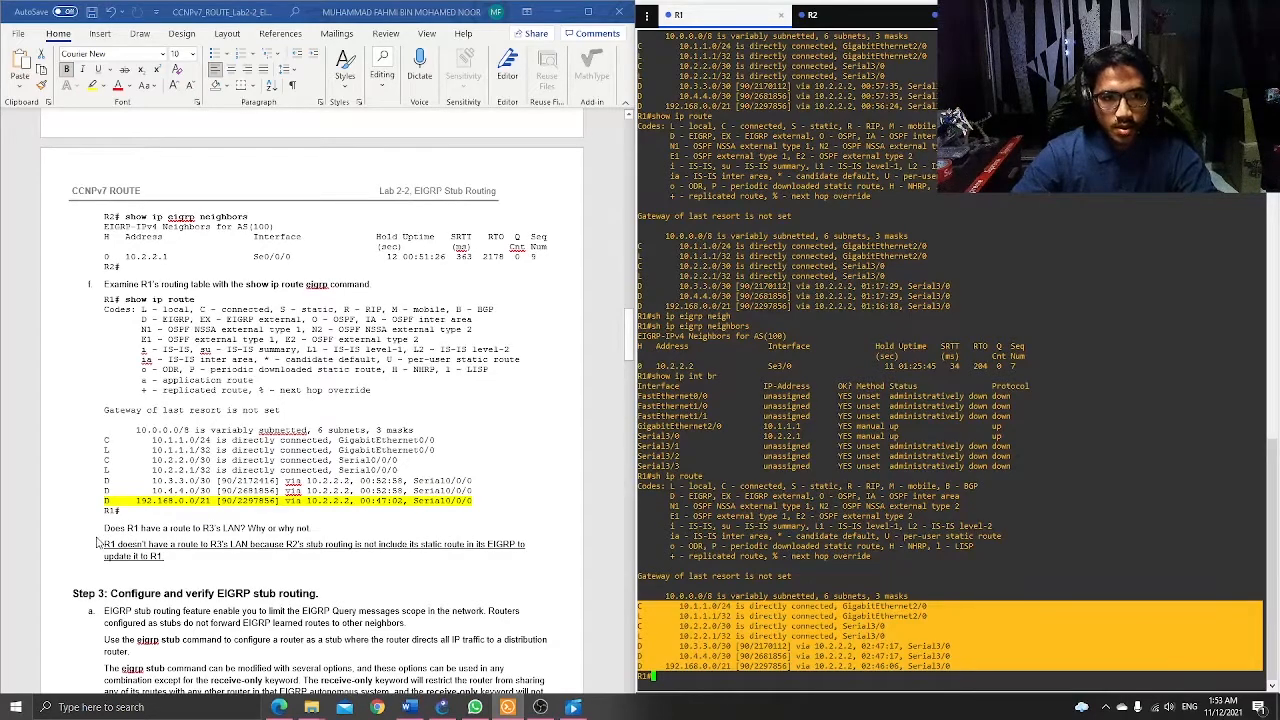
click(120, 544)
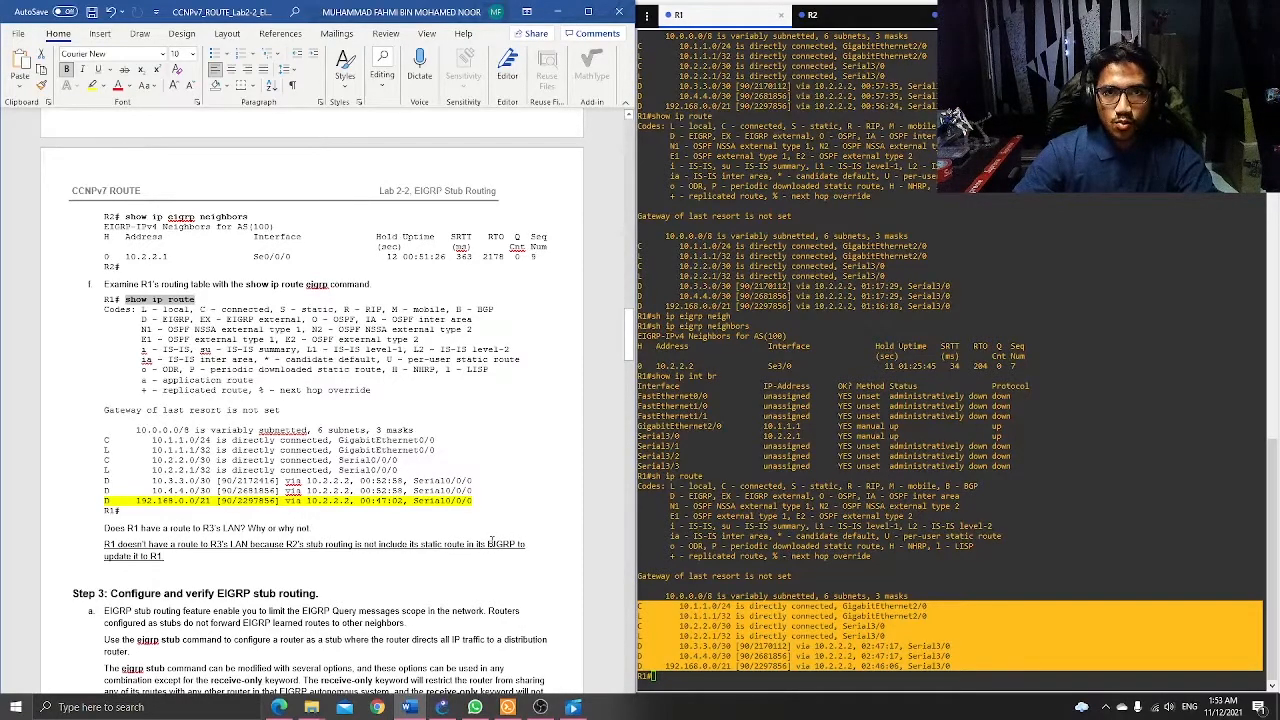
click(531, 521)
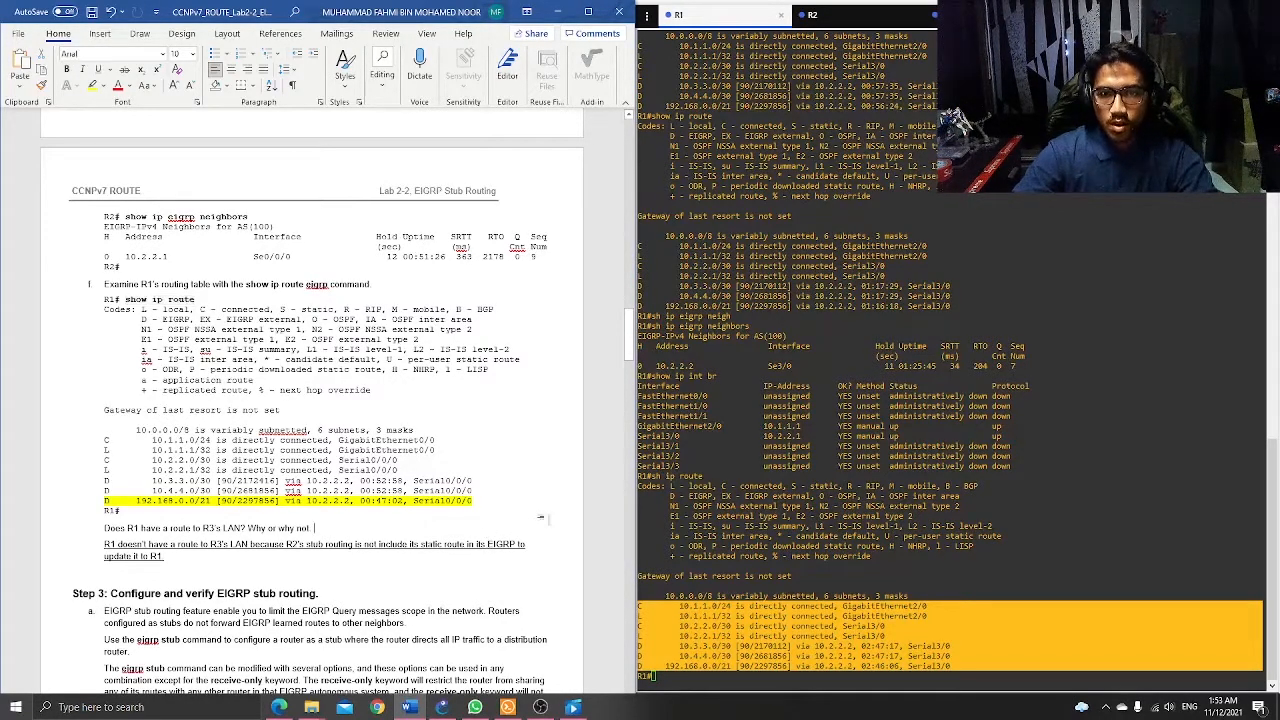
scroll(534, 516, down, 2)
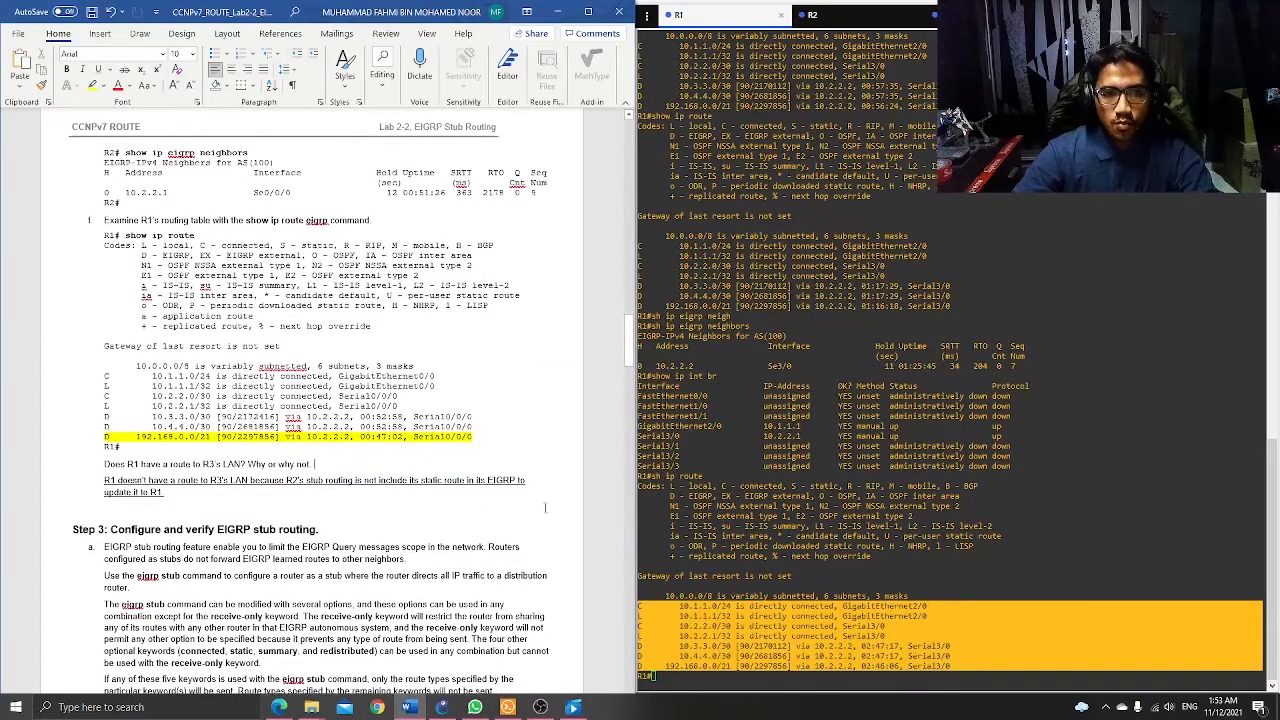
- Read Step 3 on EIGRP stub routing, covering the stub keywords, R2's eigrp stub configuration and the running-config check
scroll(545, 507, down, 3)
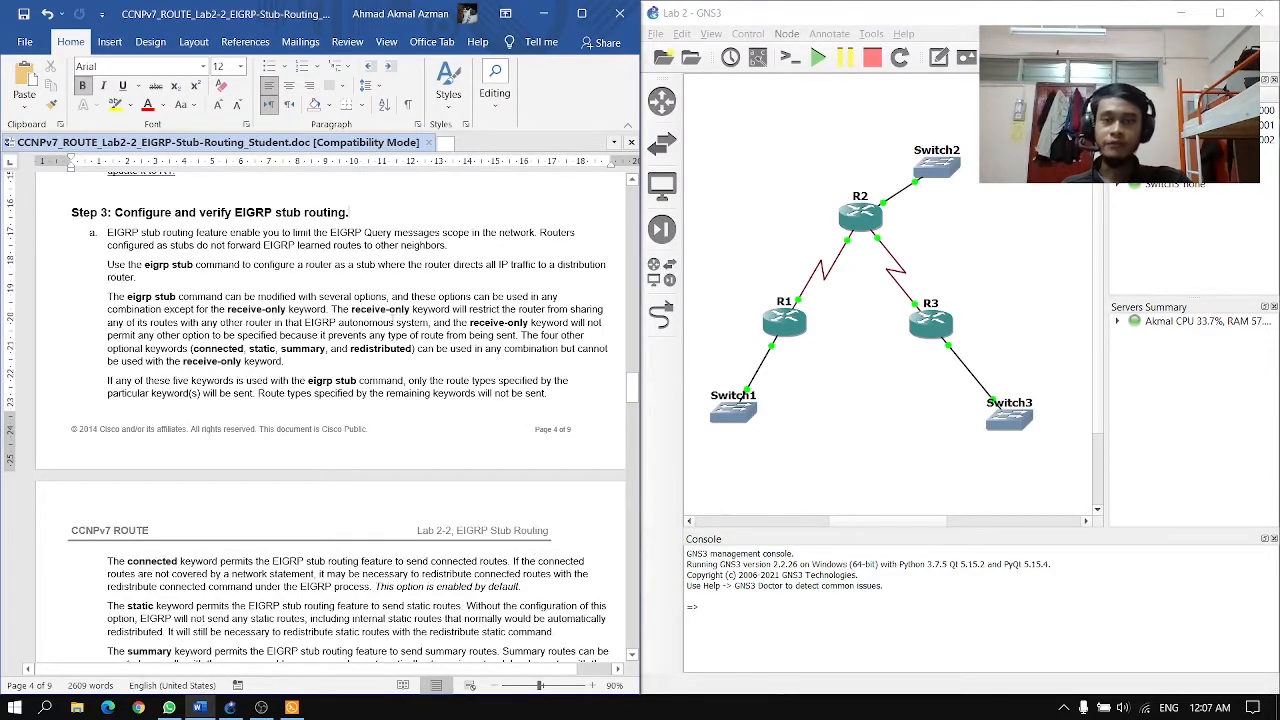
scroll(492, 297, down, 3)
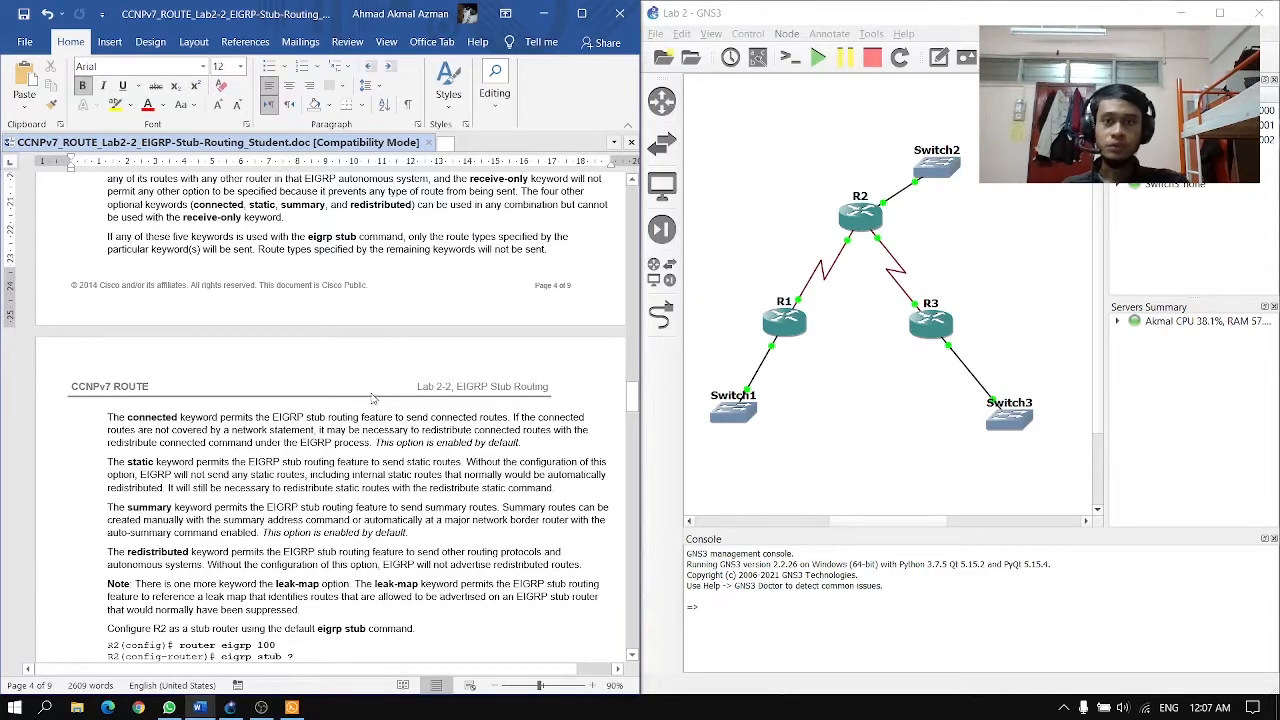
scroll(327, 425, down, 4)
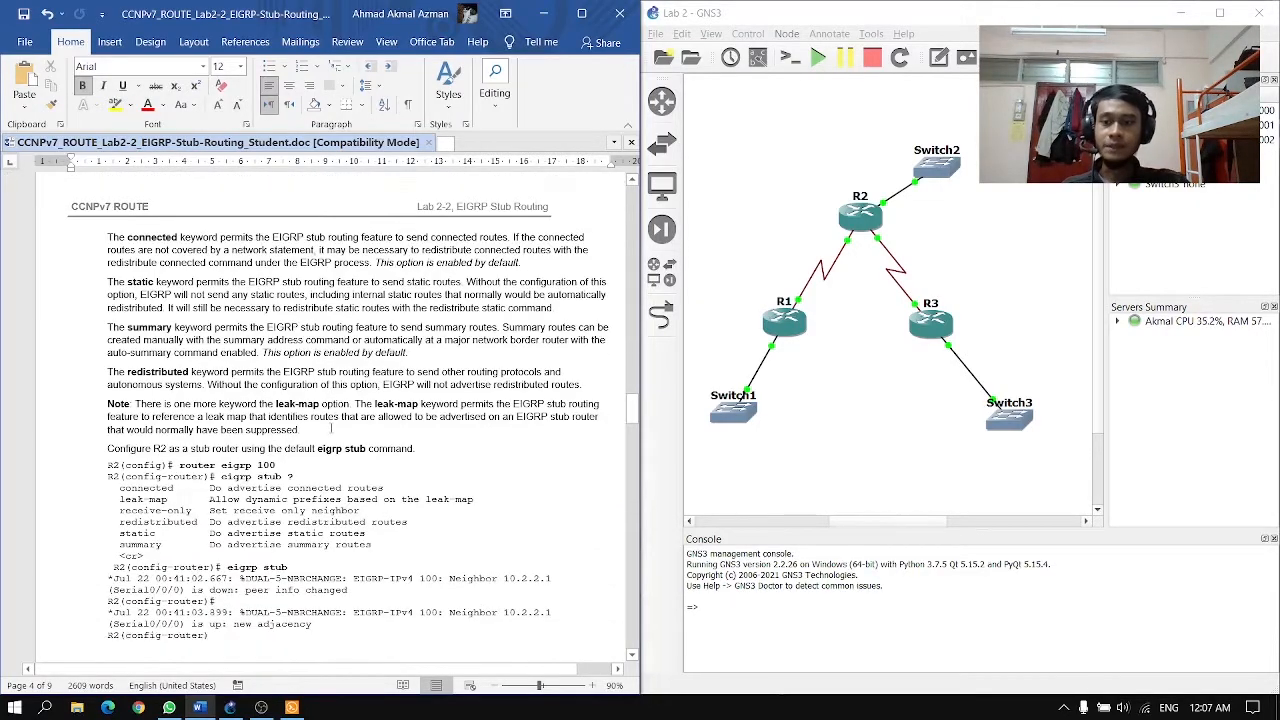
drag(290, 495, 227, 496)
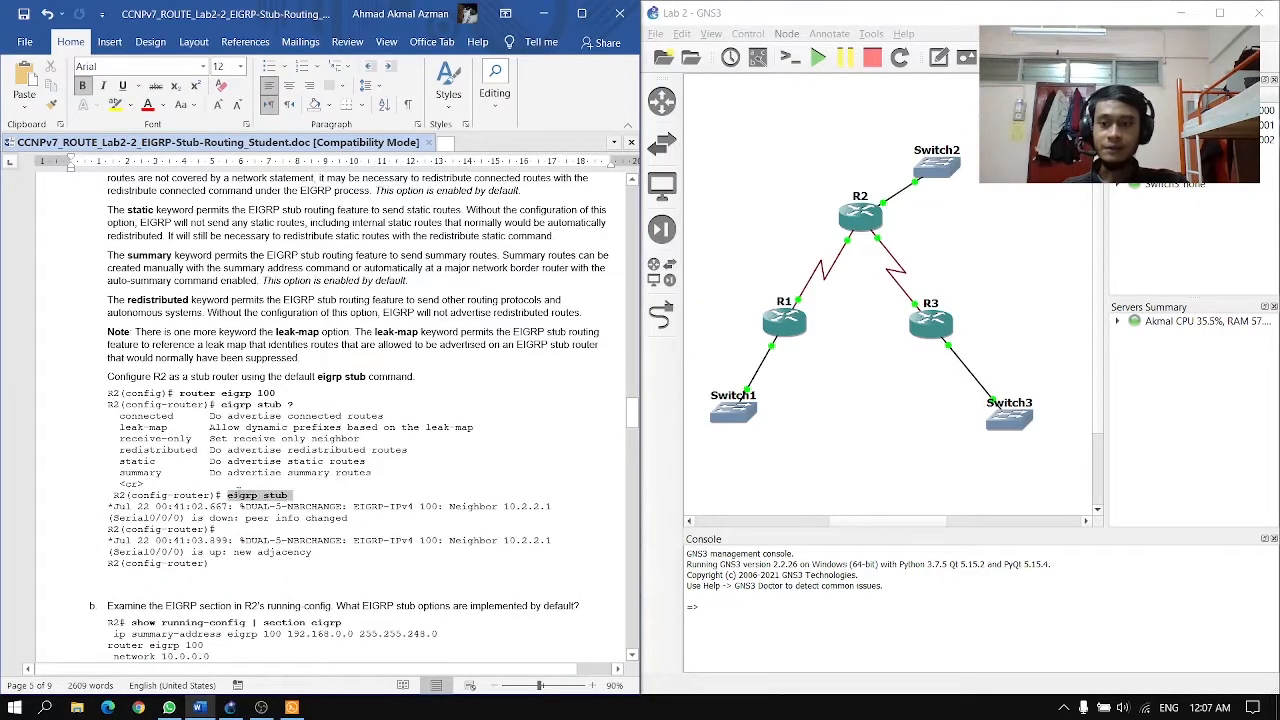
scroll(263, 537, down, 2)
click(263, 537)
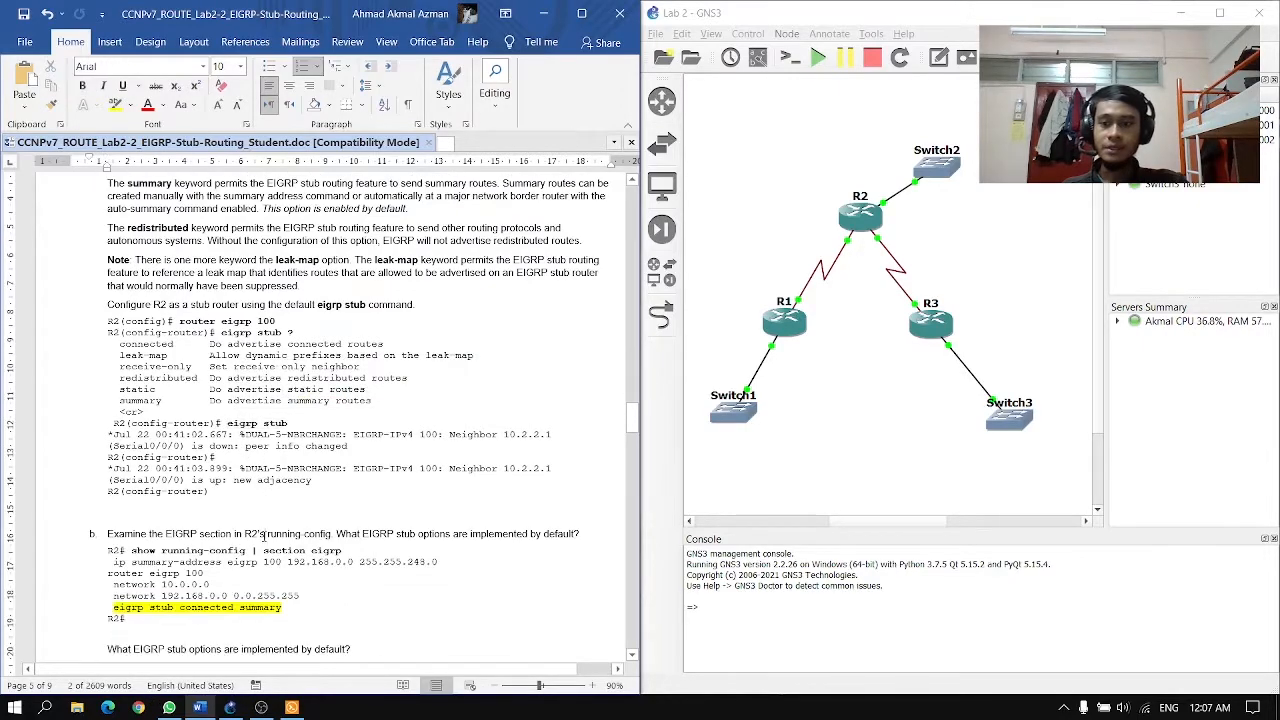
scroll(264, 537, down, 2)
scroll(197, 512, down, 1)
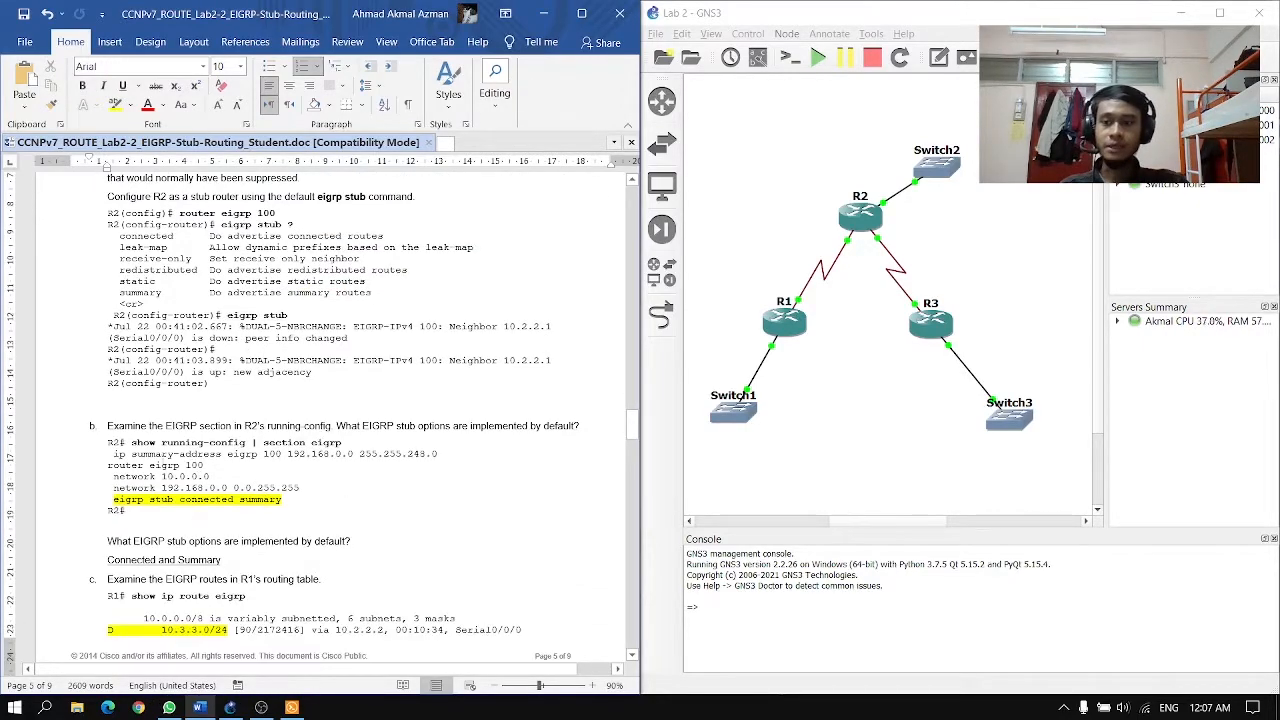
- Switch to Solar-PuTTY and run sh running-config | section eigrp on R2, then reposition the terminal window
drag(130, 442, 204, 442)
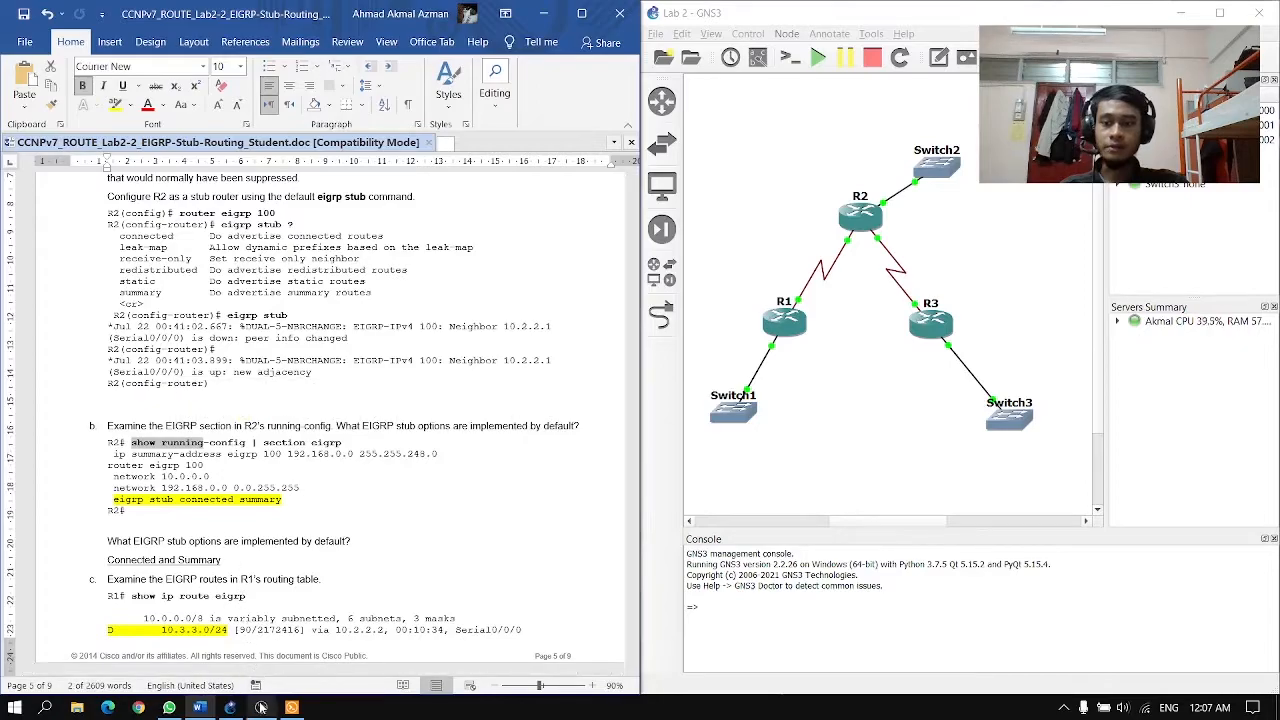
click(291, 707)
text(sh running-config | section eigrp)
key(Return)
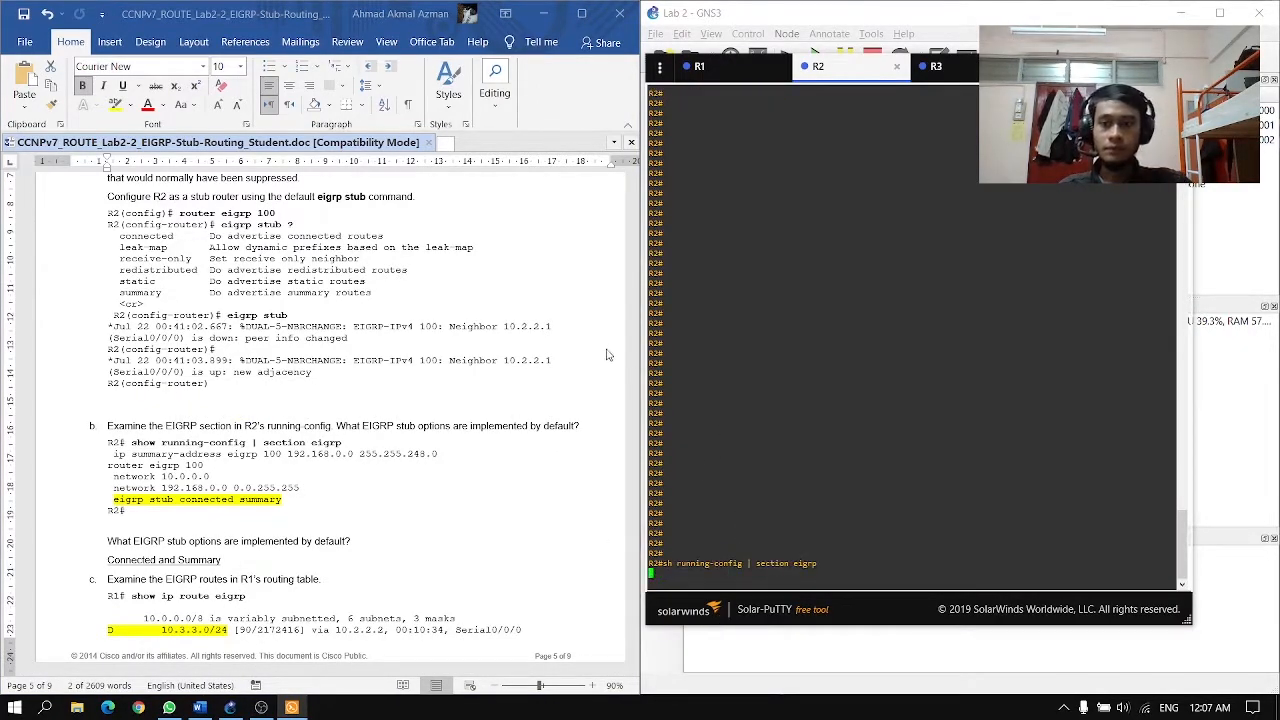
drag(831, 79, 859, 62)
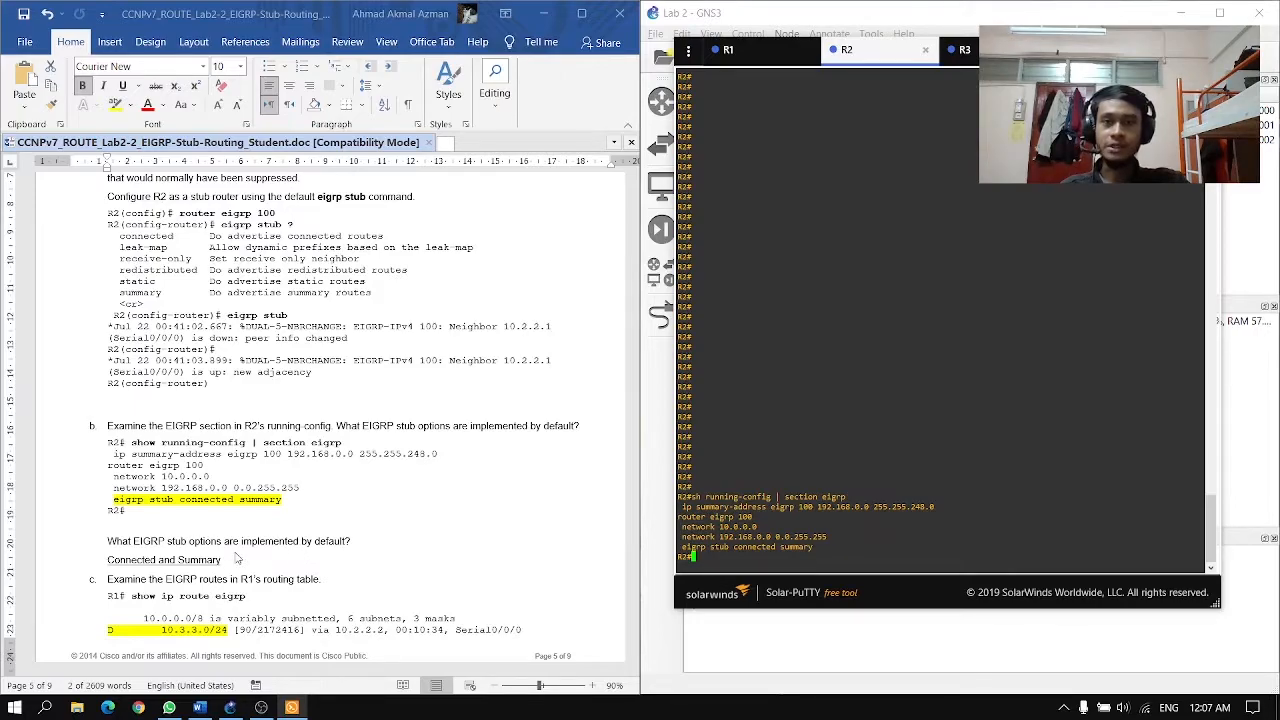
- Run sh ip route eigrp on R1 for lab step c and highlight the 10.4.4.0/30 and 192.168.0.0/21 route entries
scroll(237, 558, down, 4)
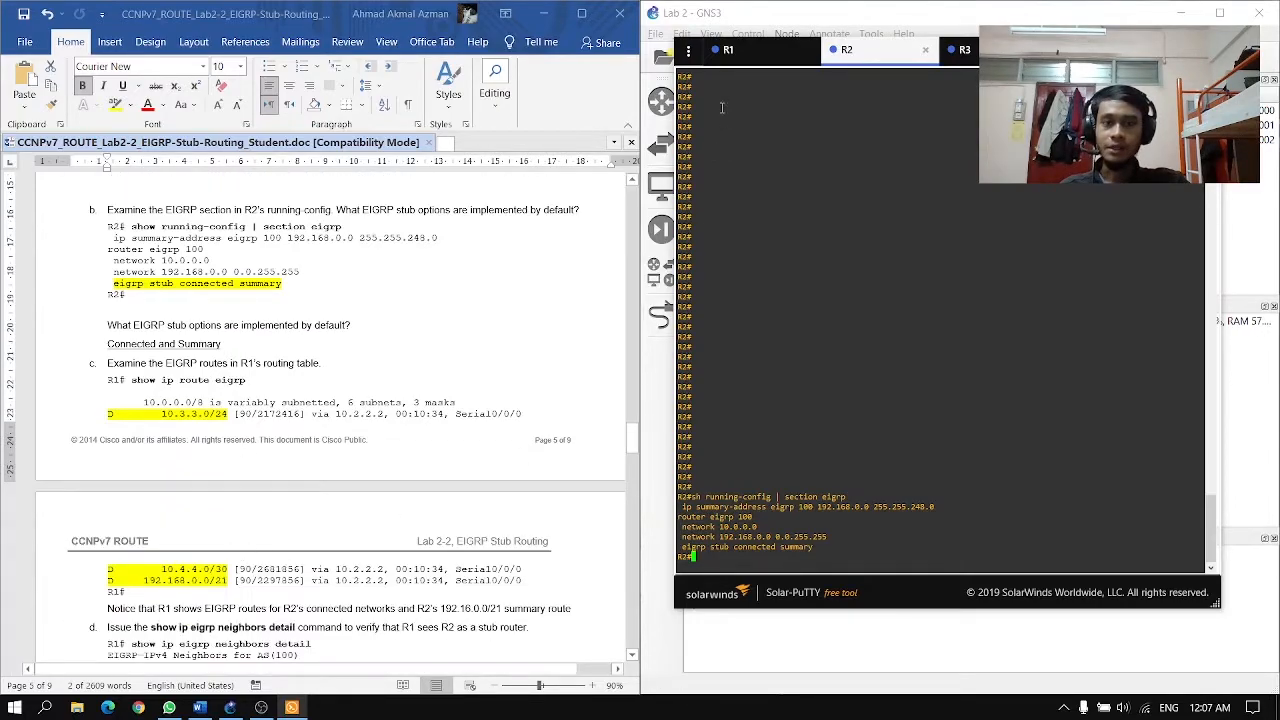
click(740, 50)
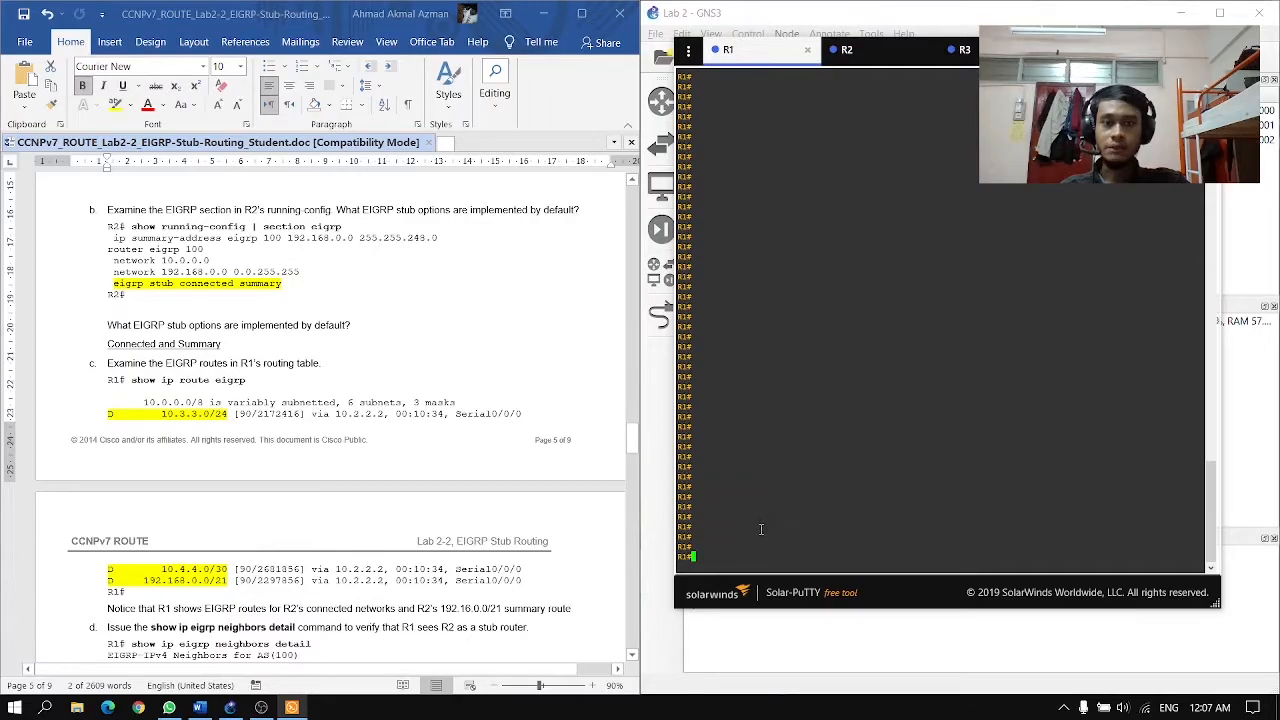
text(sh ip rou)
key(Tab)
text(ei)
key(Tab)
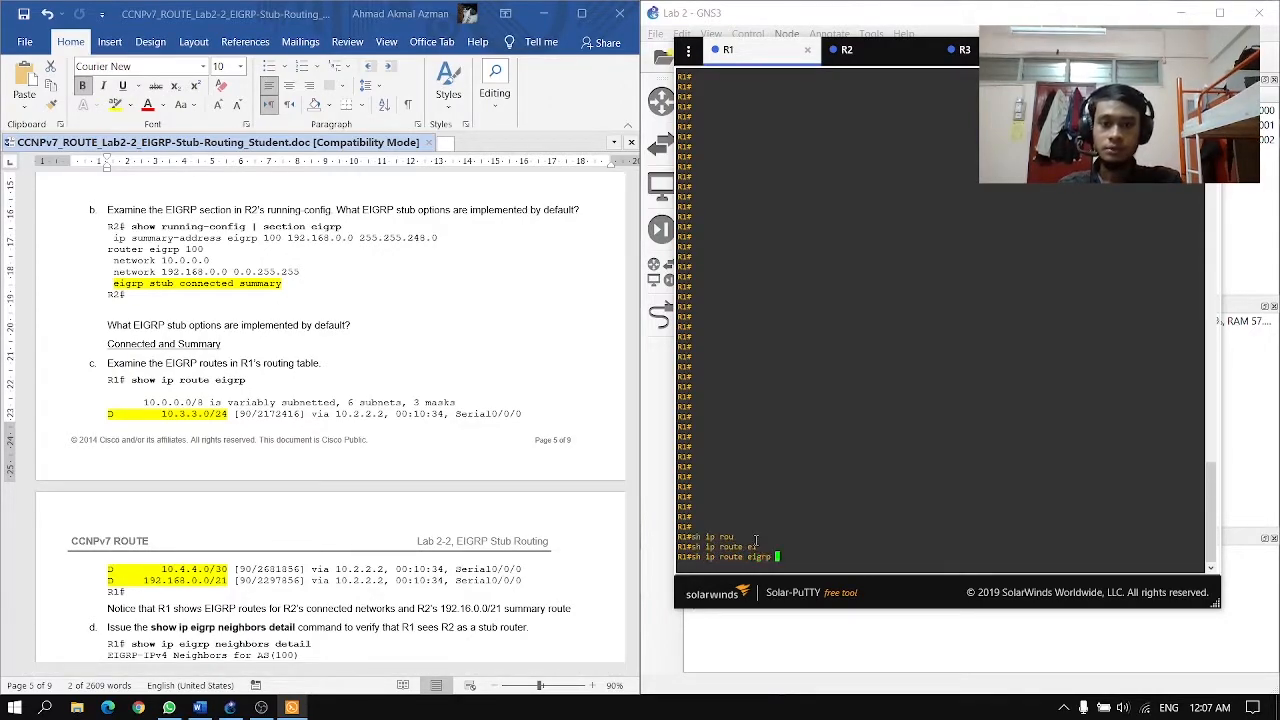
key(Return)
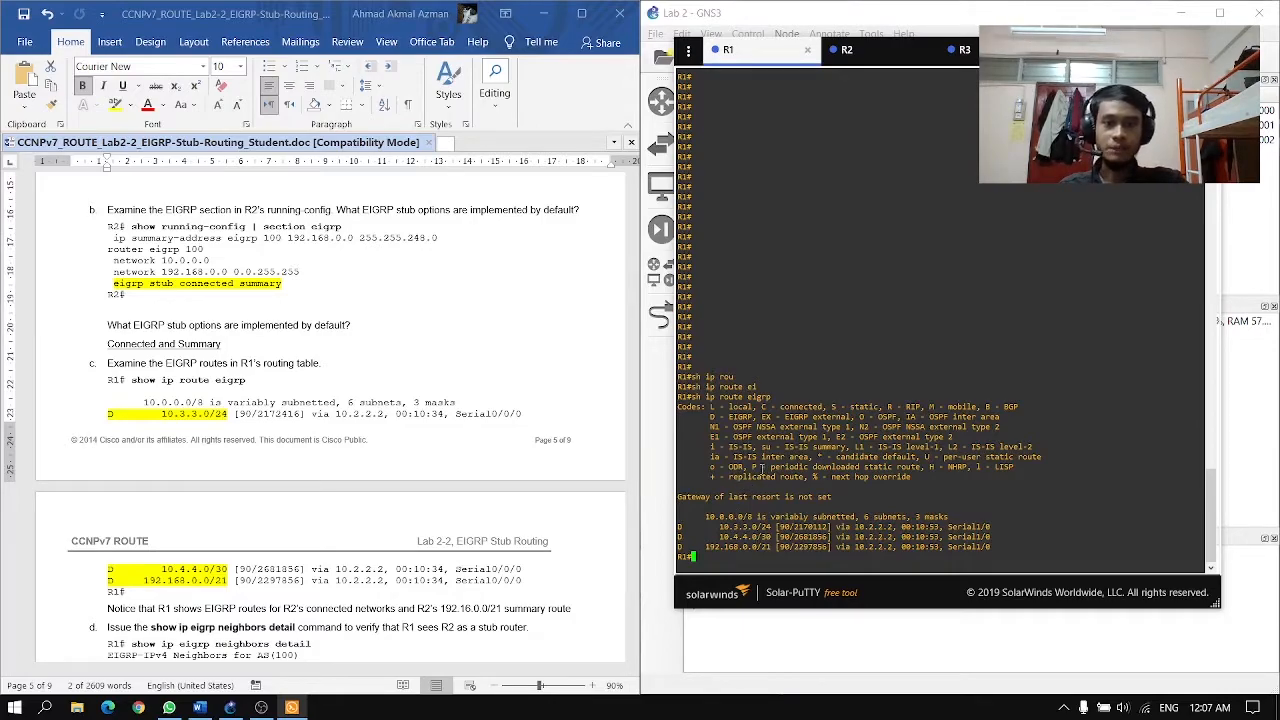
drag(719, 527, 773, 536)
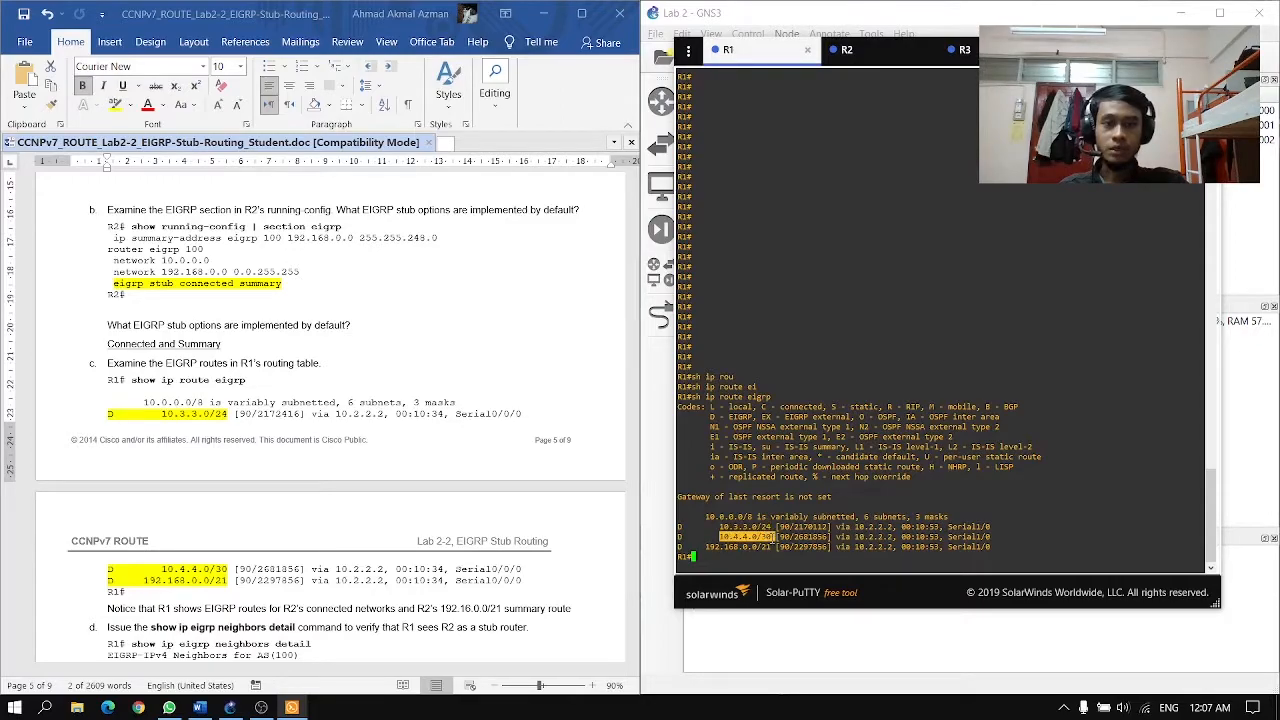
drag(702, 547, 766, 548)
- Run sh ip eigrp neighbors detail on R1 for lab step d to check R2's stub status
scroll(397, 475, down, 3)
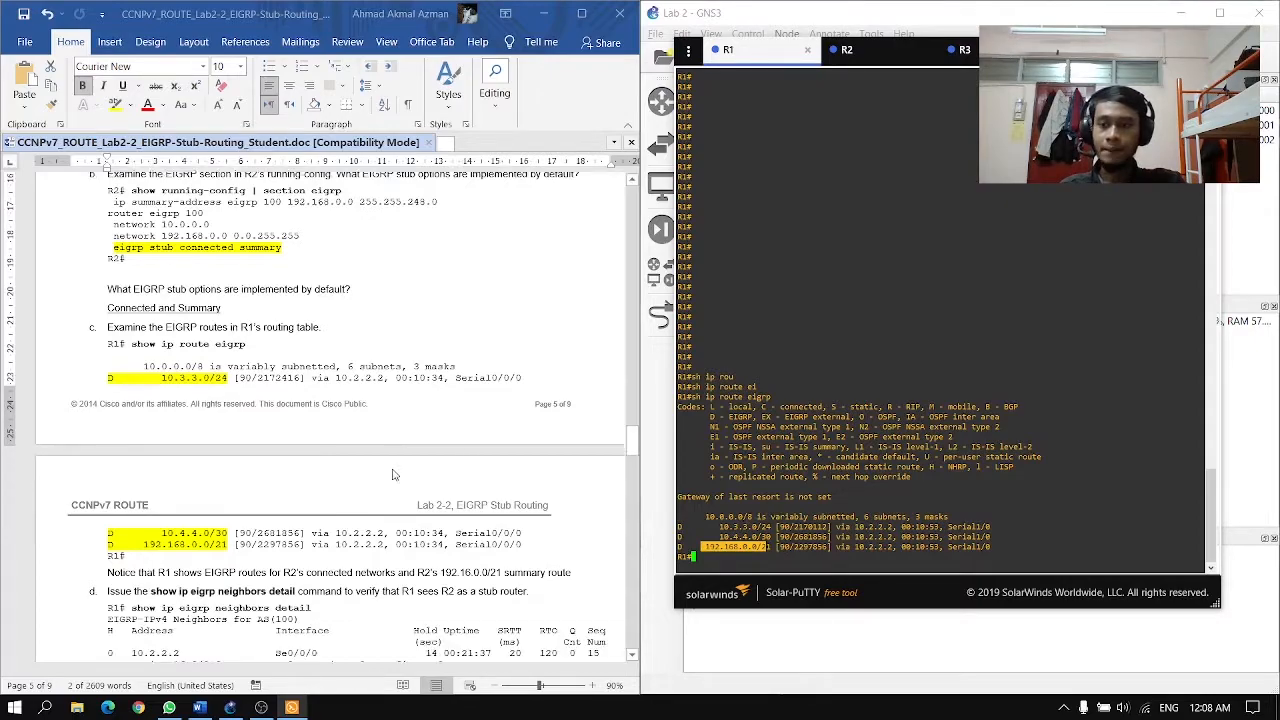
click(728, 557)
text(sh ip eig)
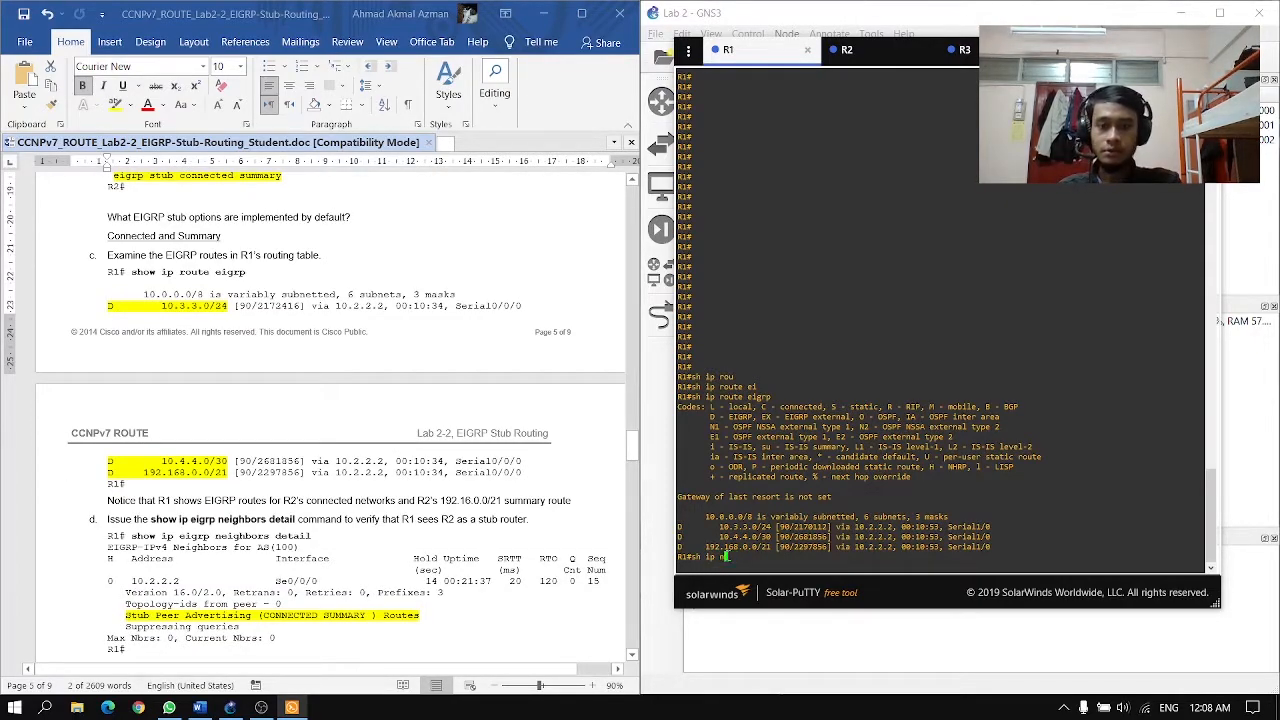
key(Tab)
text(nei)
key(Tab)
text(det)
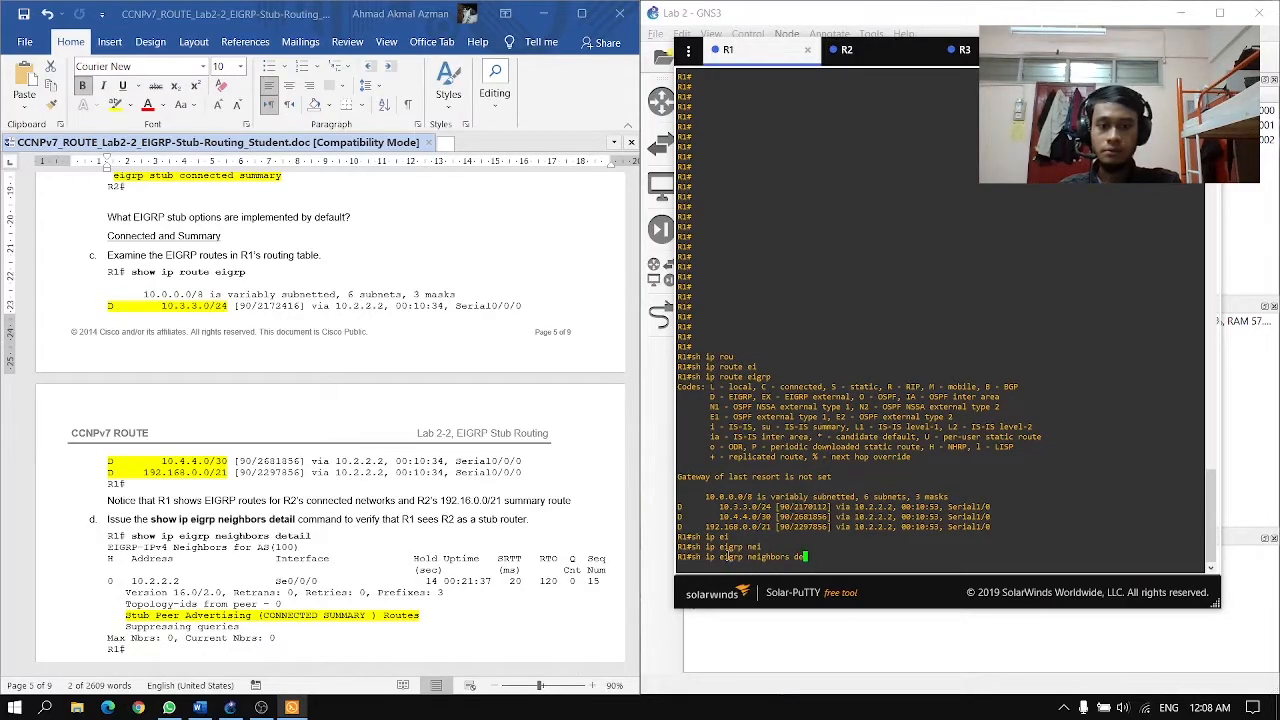
key(Tab)
key(Return)
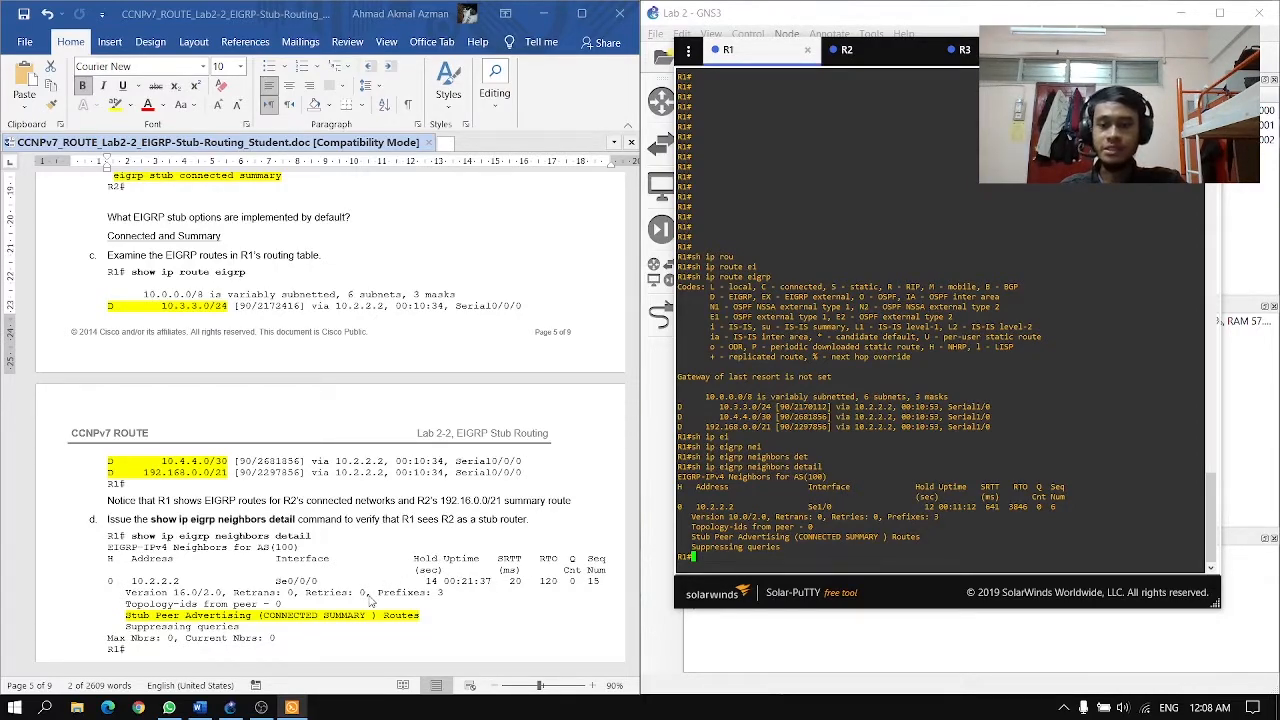
- Review the Step 4 stub commands, then switch to Solar-PuTTY and enter configuration mode for router eigrp 100 on R2
scroll(363, 600, down, 2)
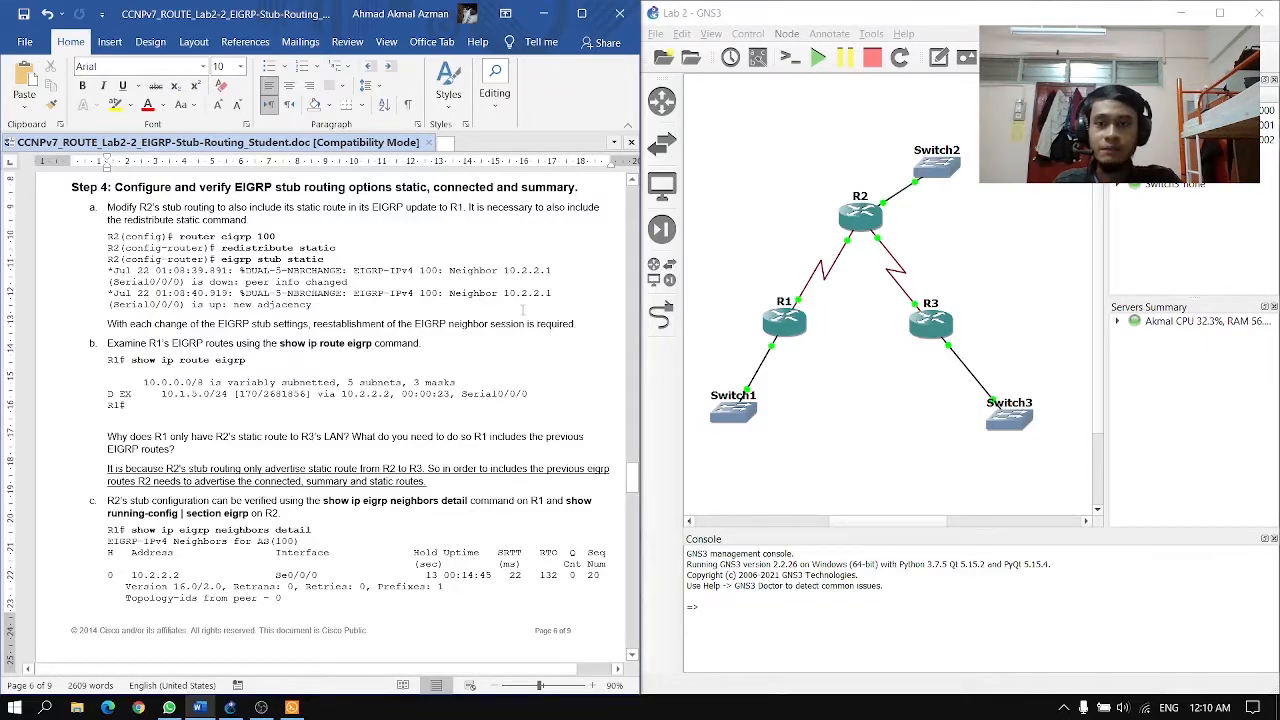
click(457, 308)
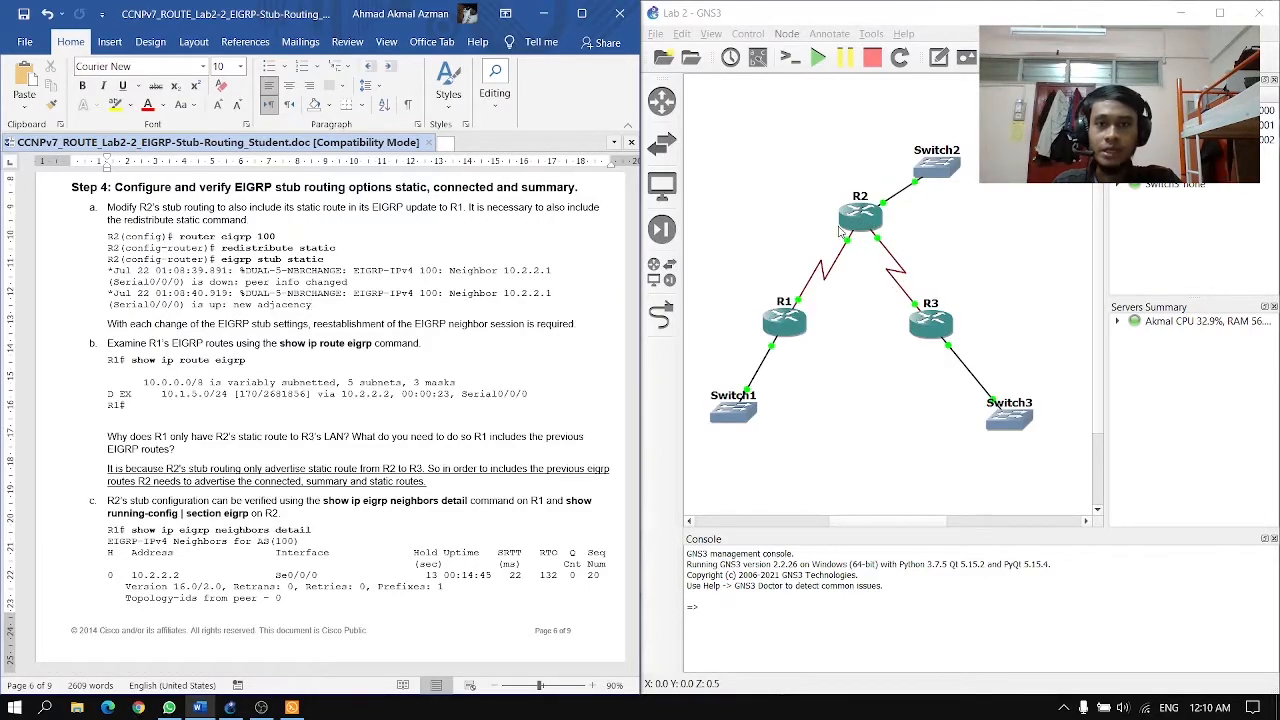
drag(336, 248, 222, 248)
click(293, 612)
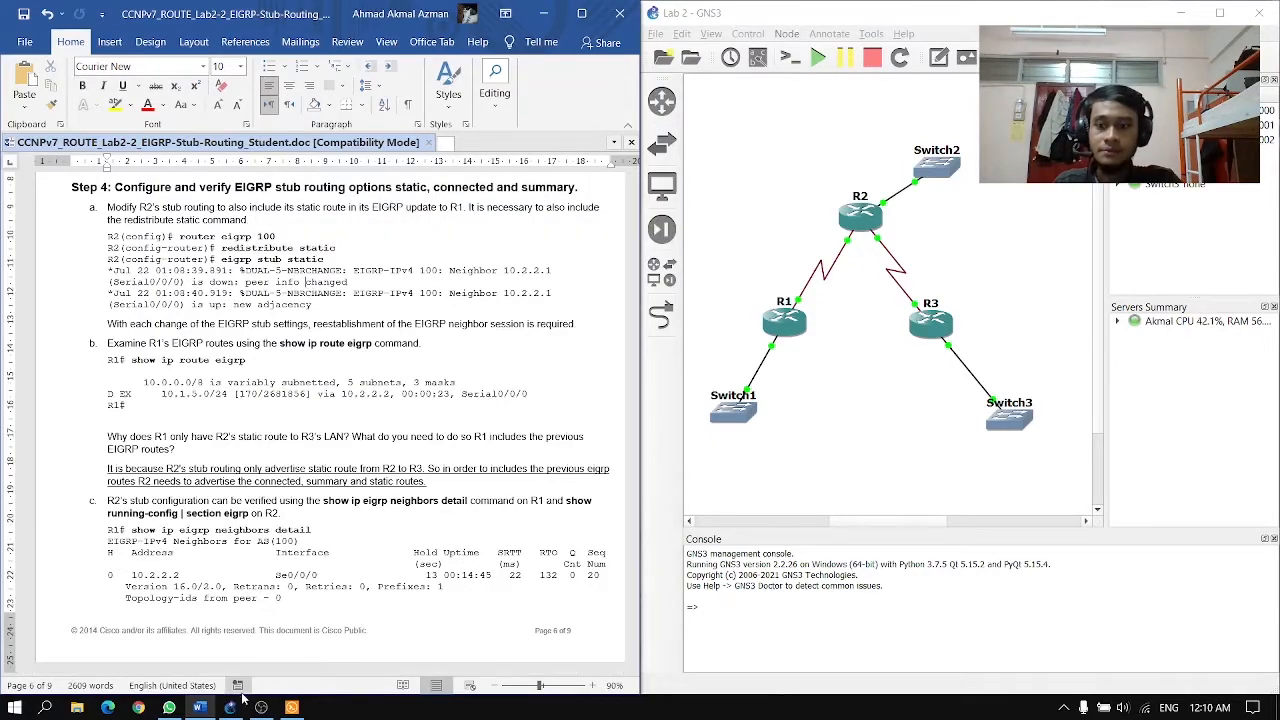
click(291, 707)
click(848, 50)
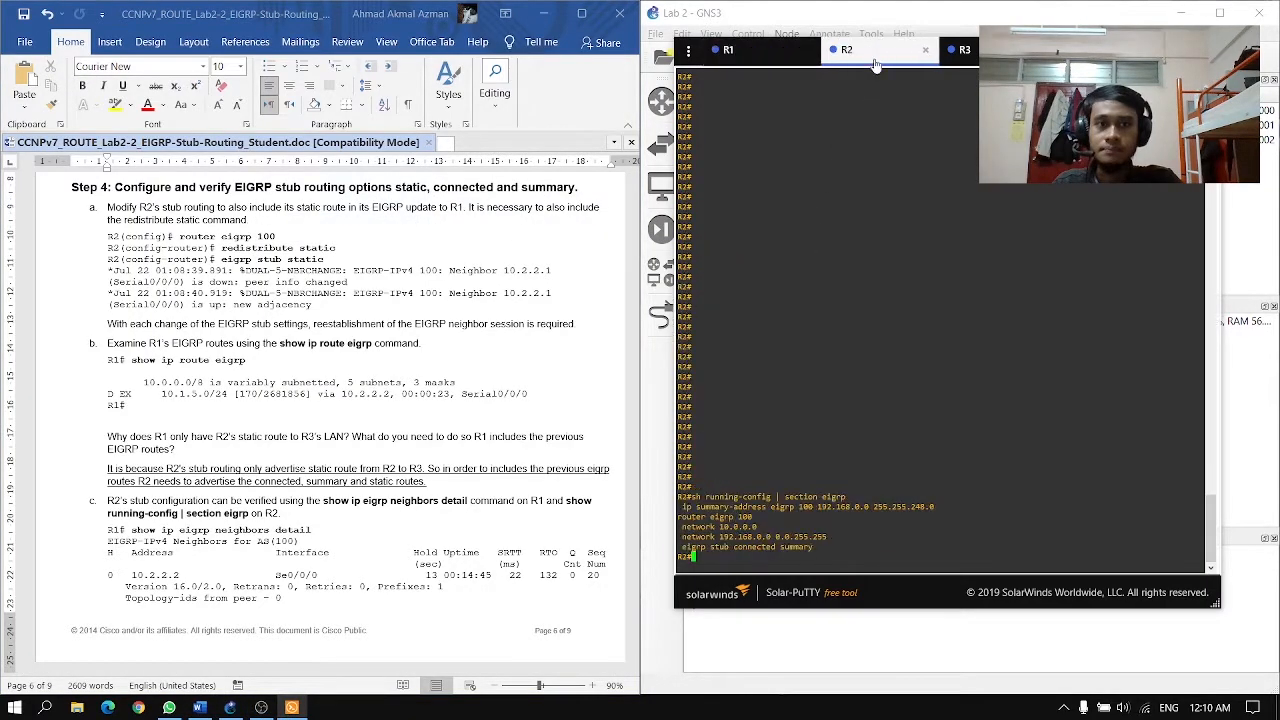
text(conf t)
key(Return)
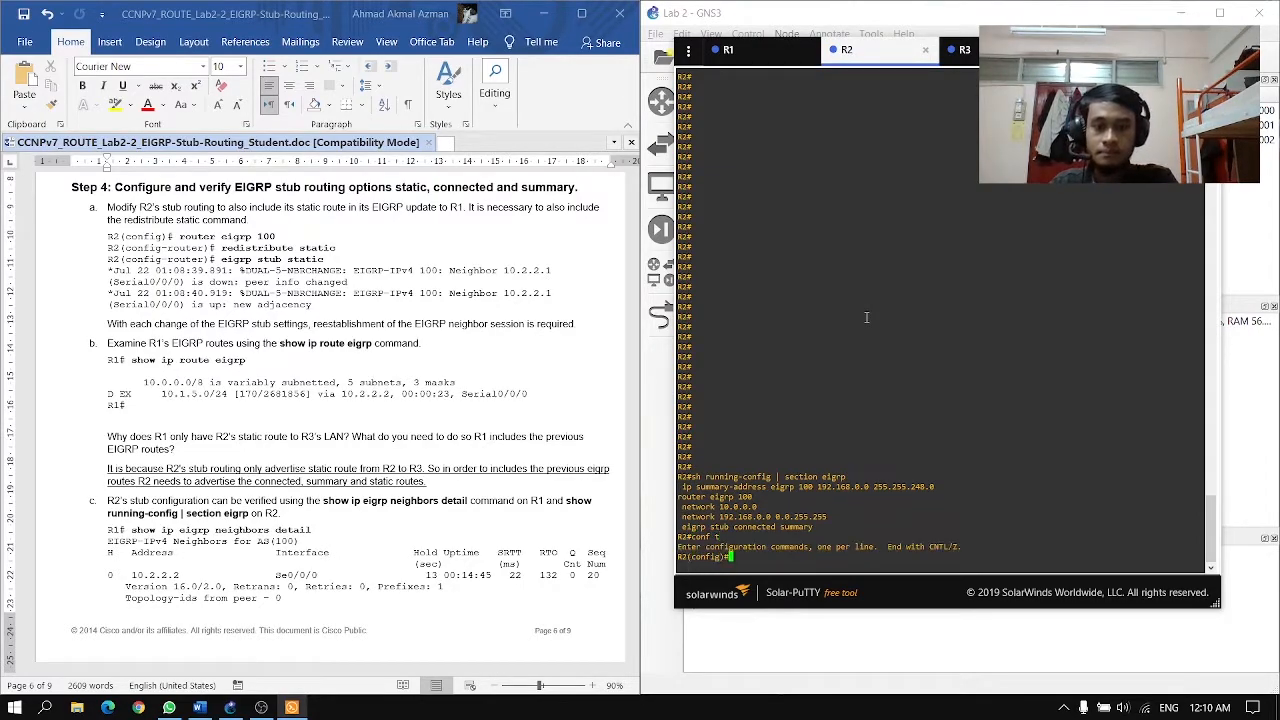
text(router ei)
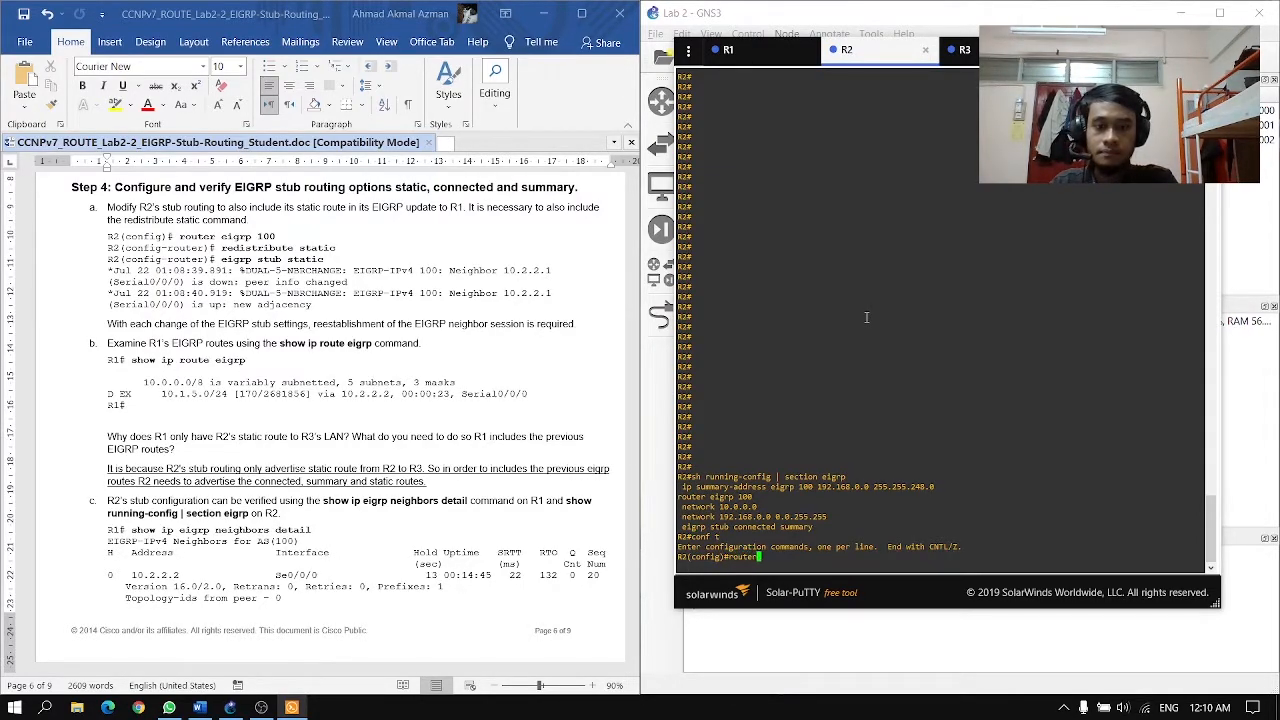
key(Tab)
text(100)
key(Return)
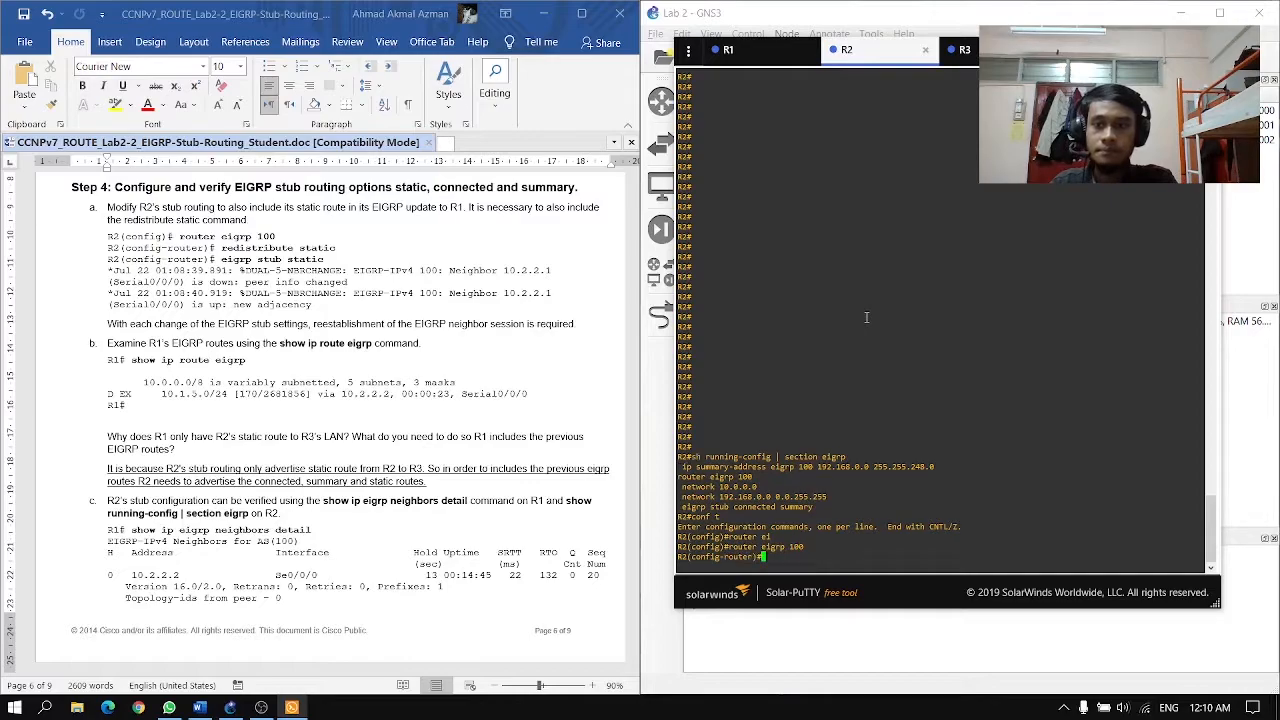
- Redistribute static routes into EIGRP 100 on R2 with redistribute static
text(redi)
key(Tab)
text(sta)
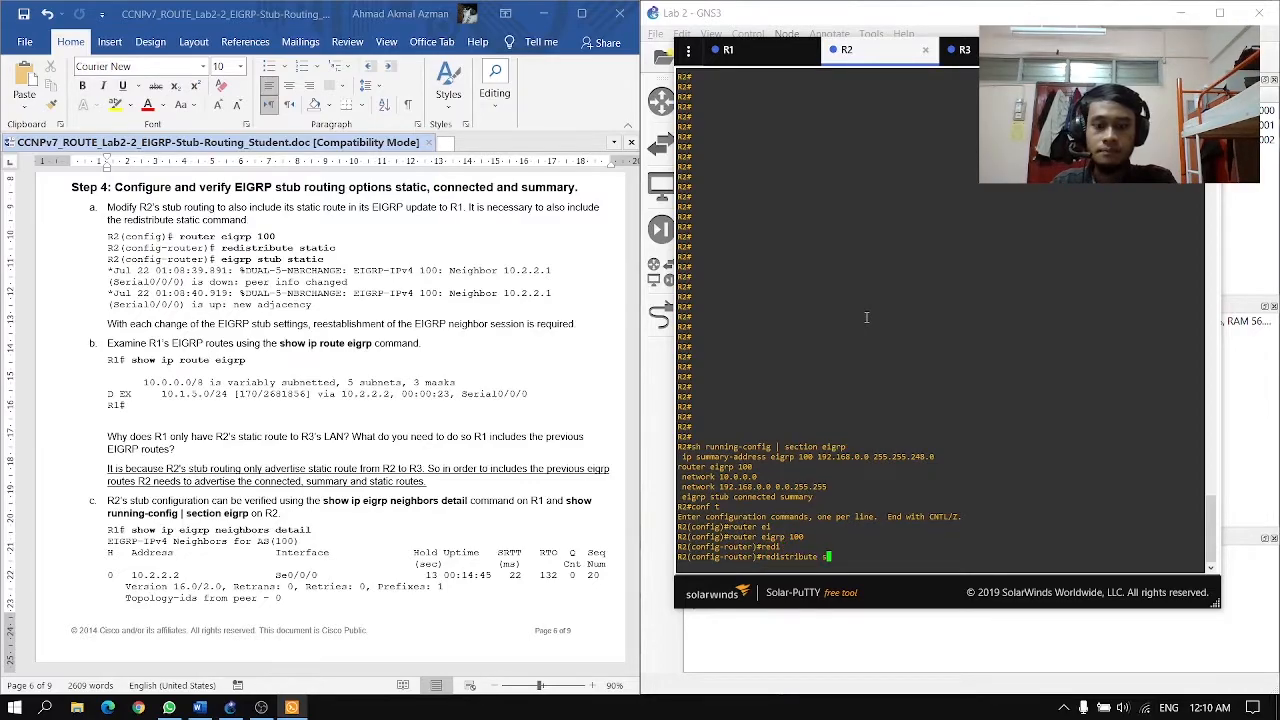
key(Tab)
key(Return)
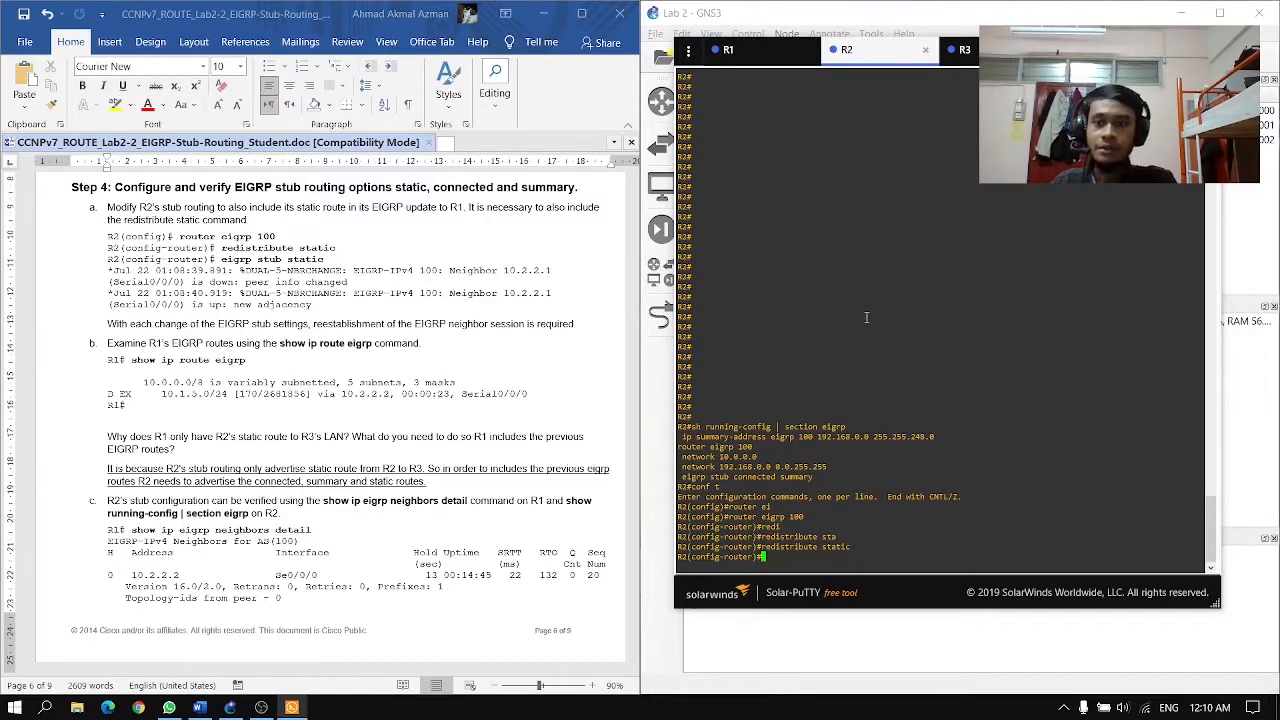
- Set R2's EIGRP stub routing to advertise static routes with eigrp stub static, as given in lab step 4a
click(306, 281)
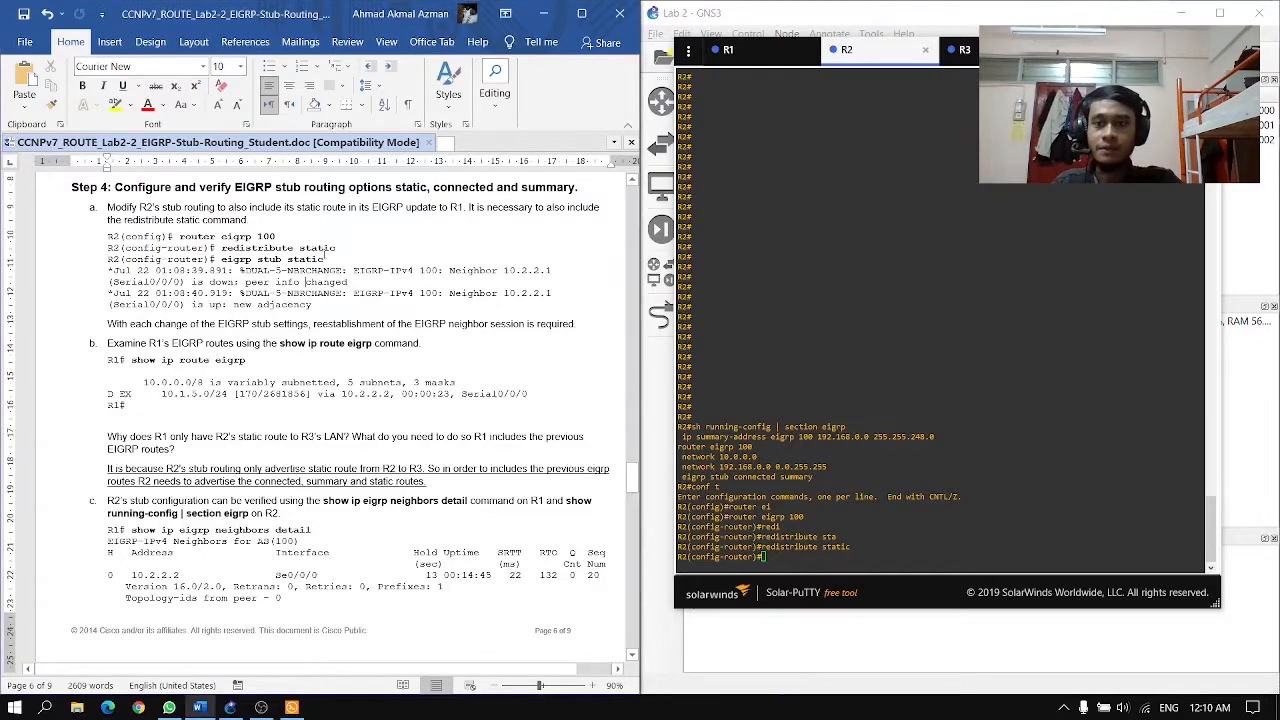
drag(325, 252, 106, 259)
click(893, 548)
text(eig)
key(Tab)
text(st)
key(Tab)
text(s)
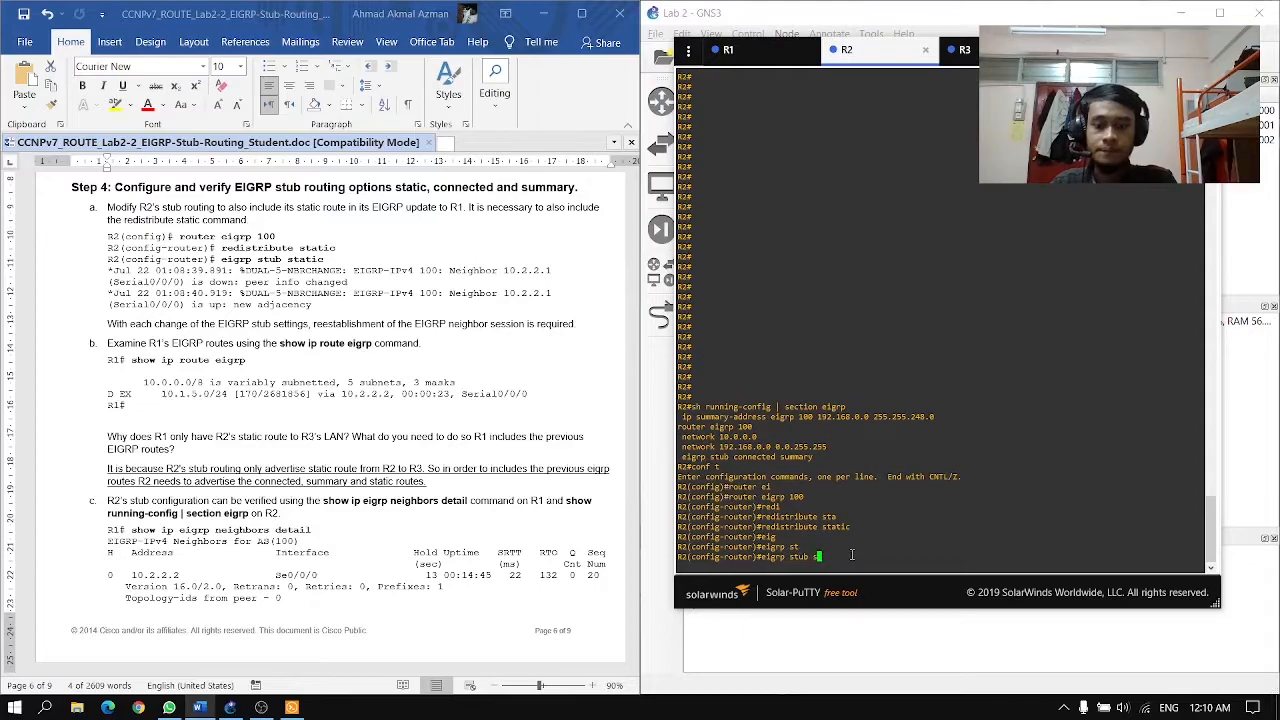
key(Tab)
text(t)
key(Tab)
key(Return)
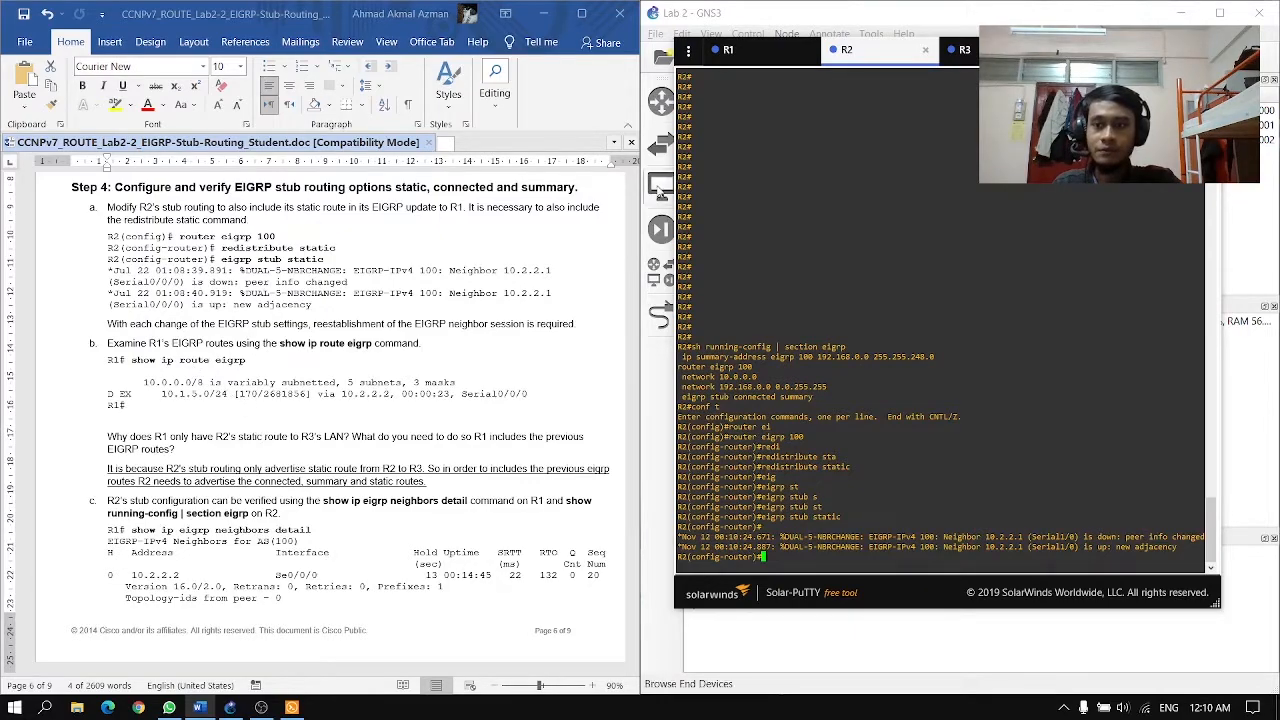
- Run sh ip route eigrp on R1 to examine its EIGRP routes under the static stub option
click(728, 49)
text(sh ip route)
key(Tab)
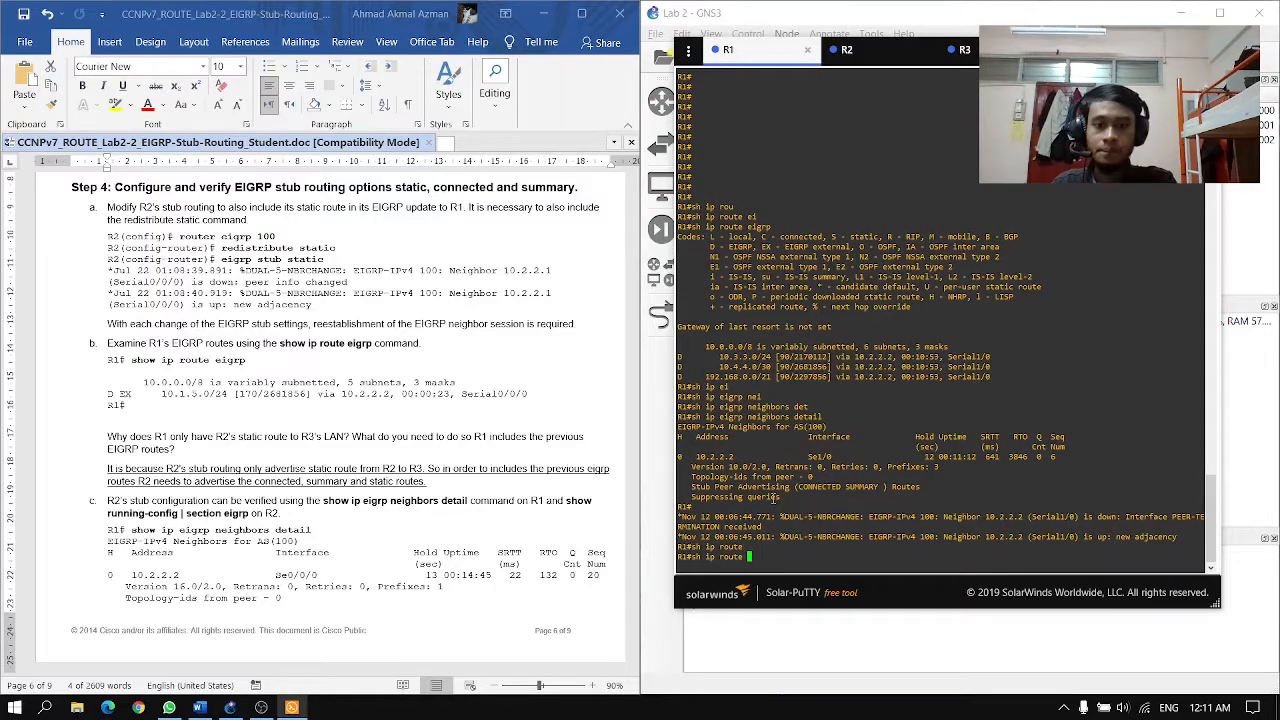
text(ei)
key(Tab)
key(Return)
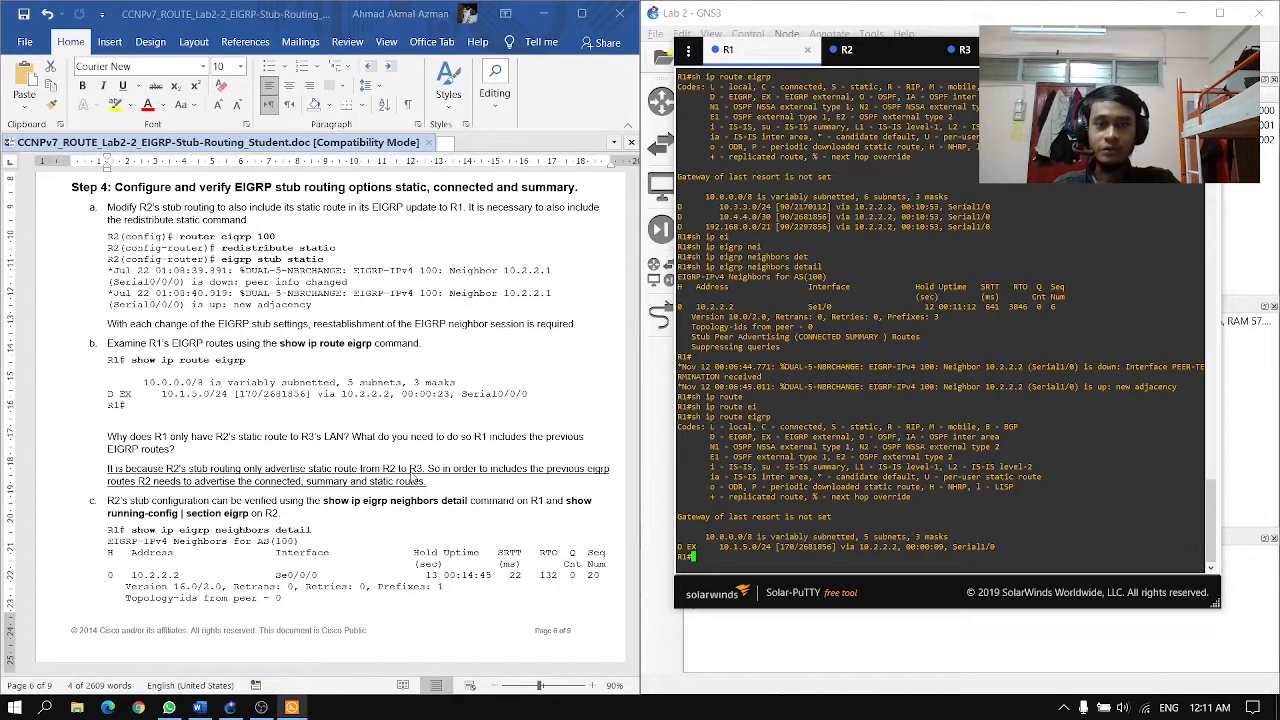
- Read the Step 4 written answer on R2's static route, the stub verification outputs in c, and the instructions in d
click(313, 322)
drag(325, 260, 221, 260)
click(430, 484)
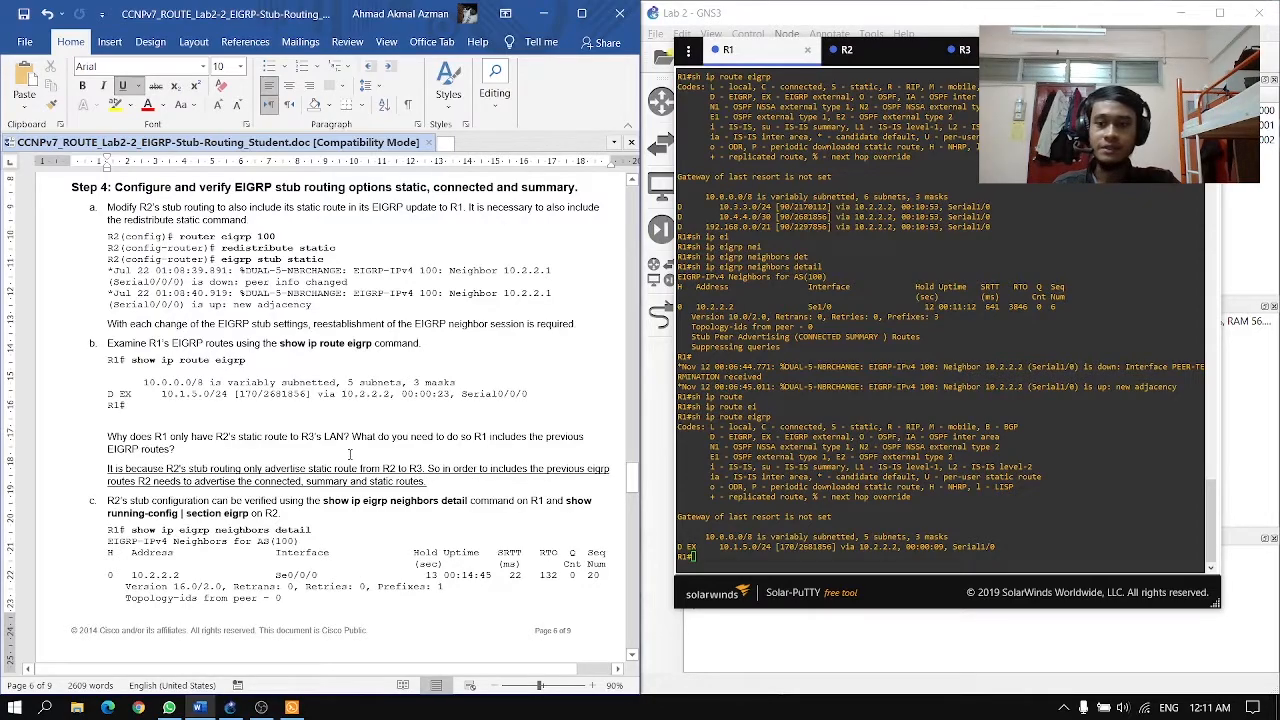
scroll(349, 454, down, 5)
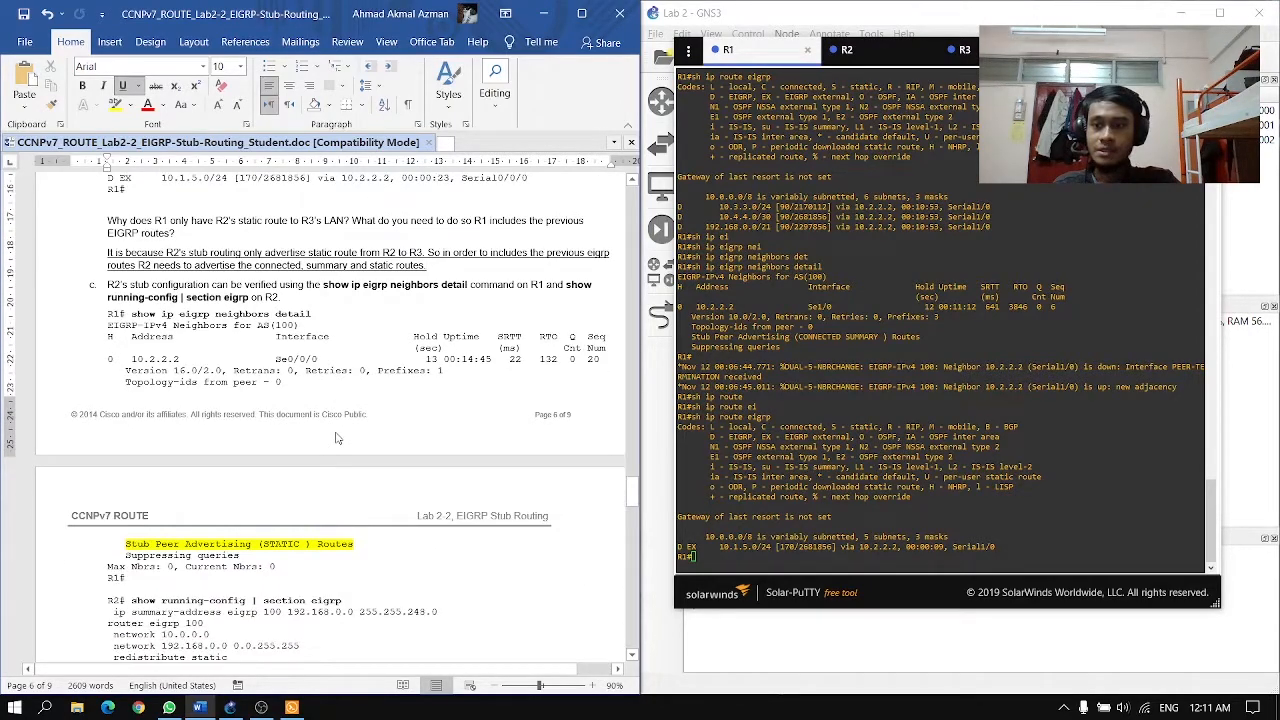
scroll(337, 438, down, 1)
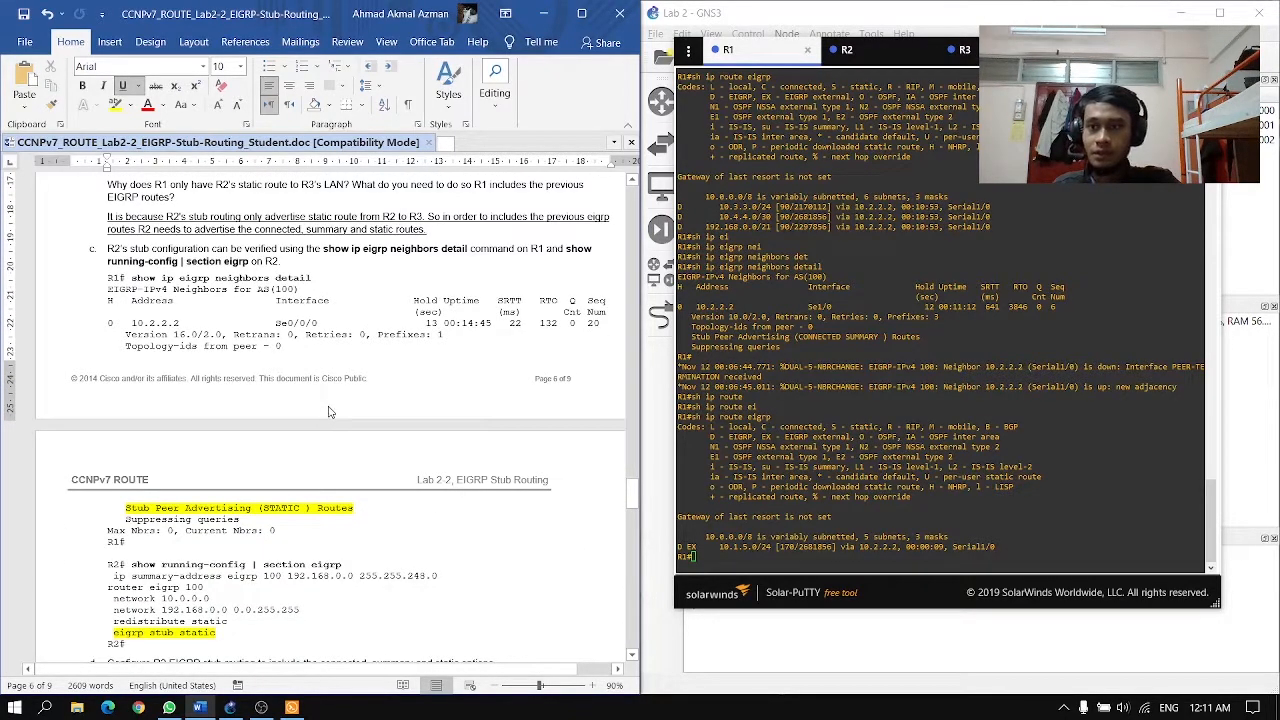
click(754, 560)
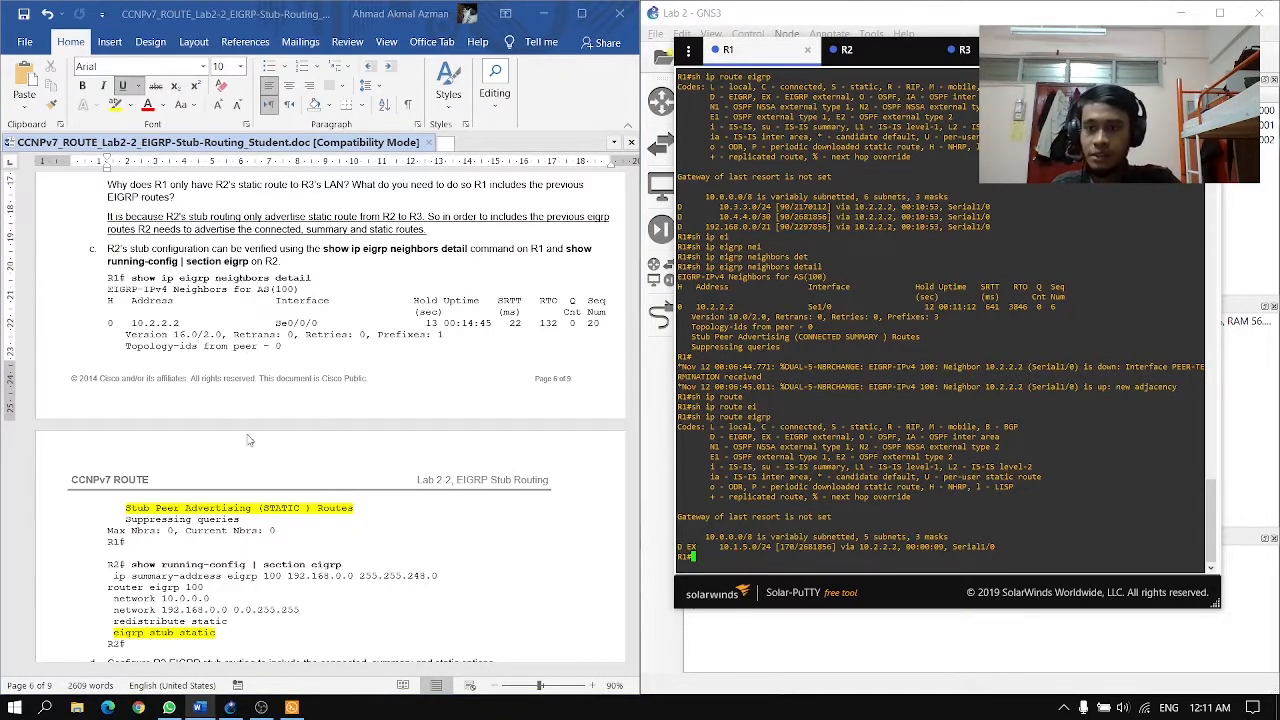
click(288, 530)
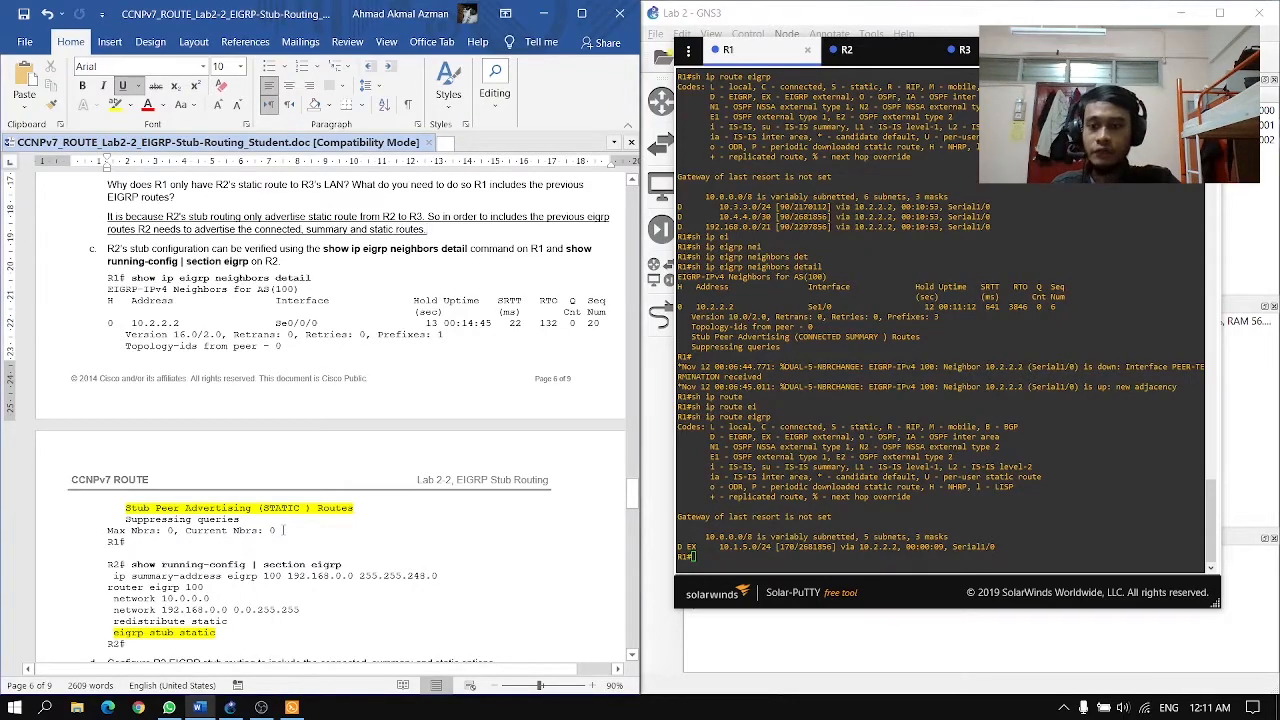
scroll(280, 526, down, 2)
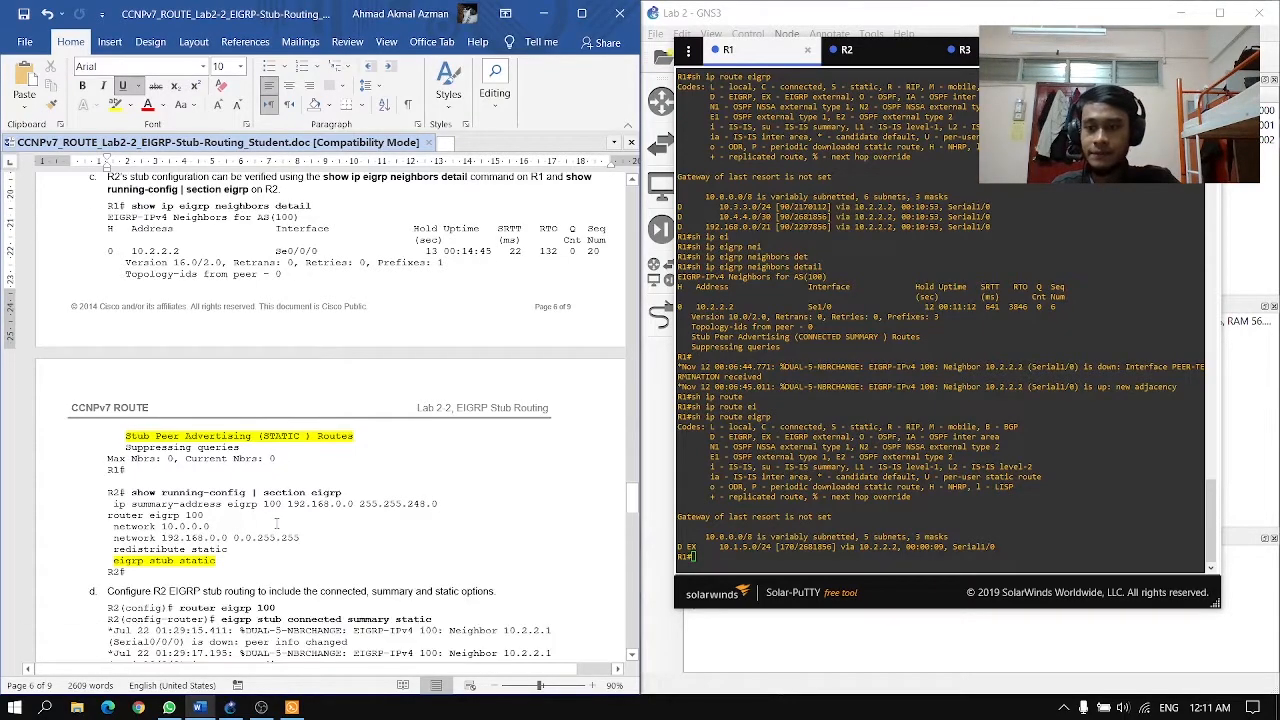
click(241, 434)
scroll(235, 470, down, 2)
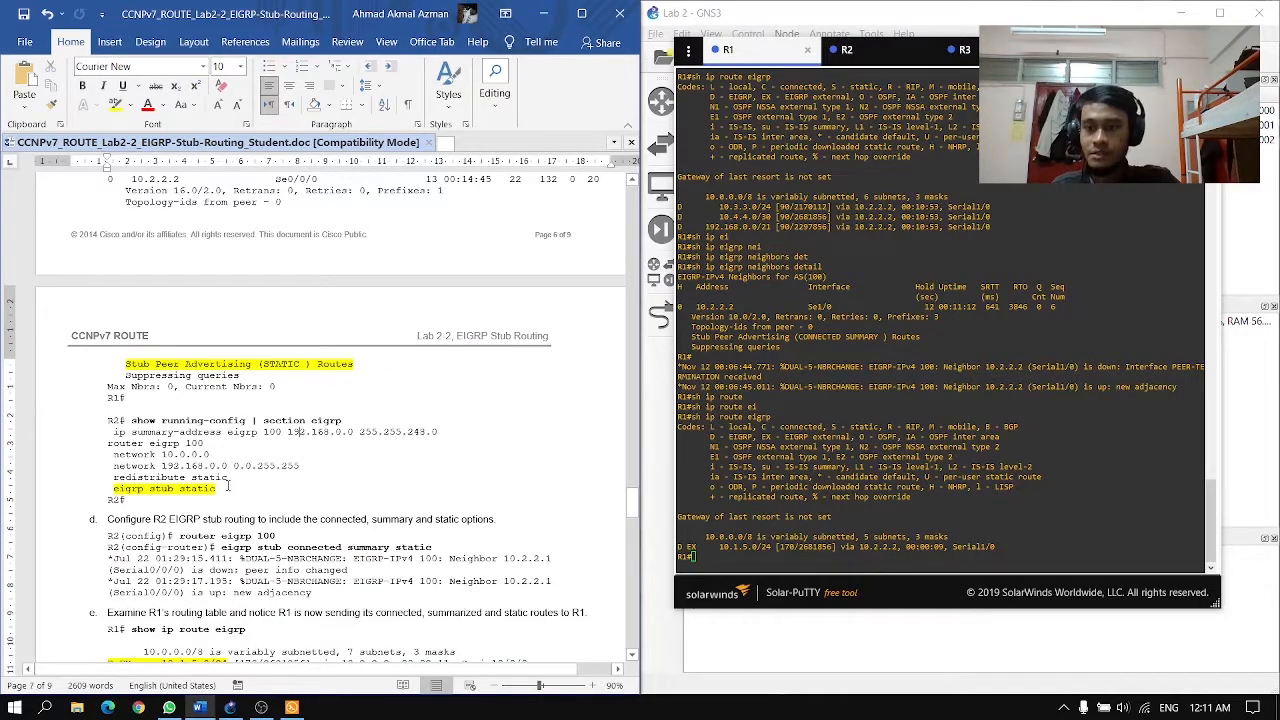
scroll(184, 438, down, 4)
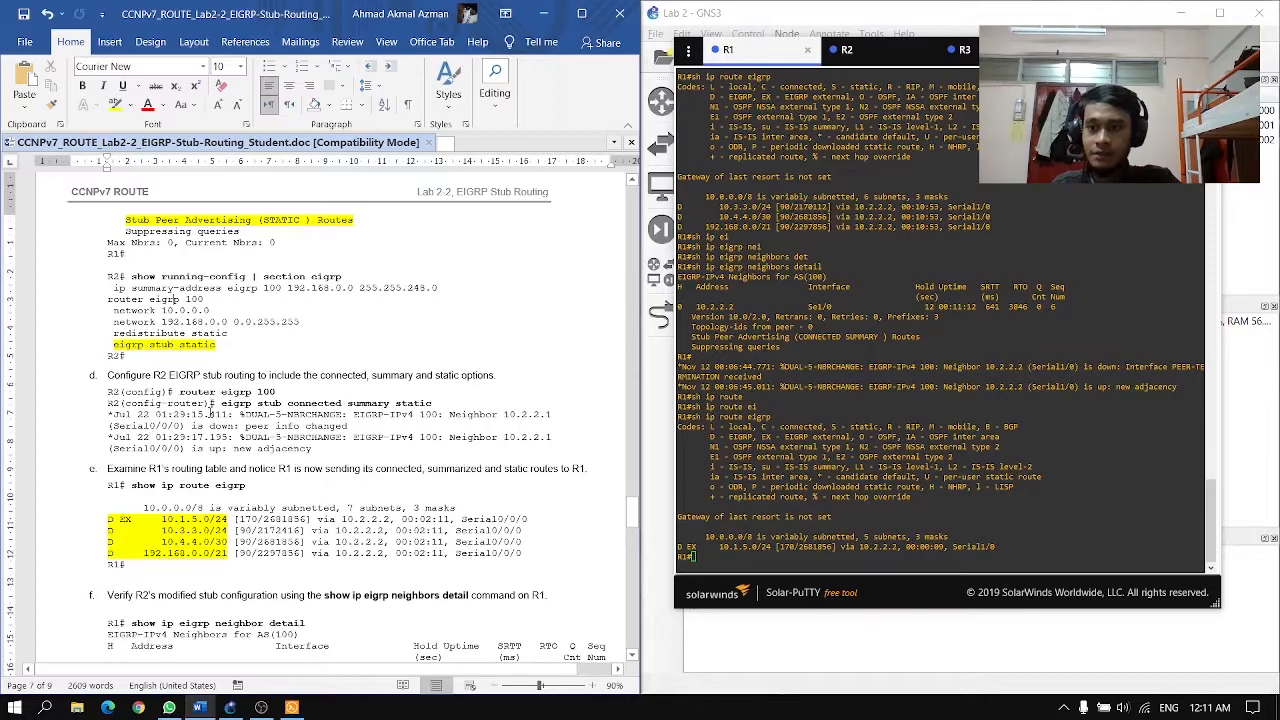
- Set R2's EIGRP stub routing to advertise connected, summary and static routes with eigrp stub connected summary static
click(847, 49)
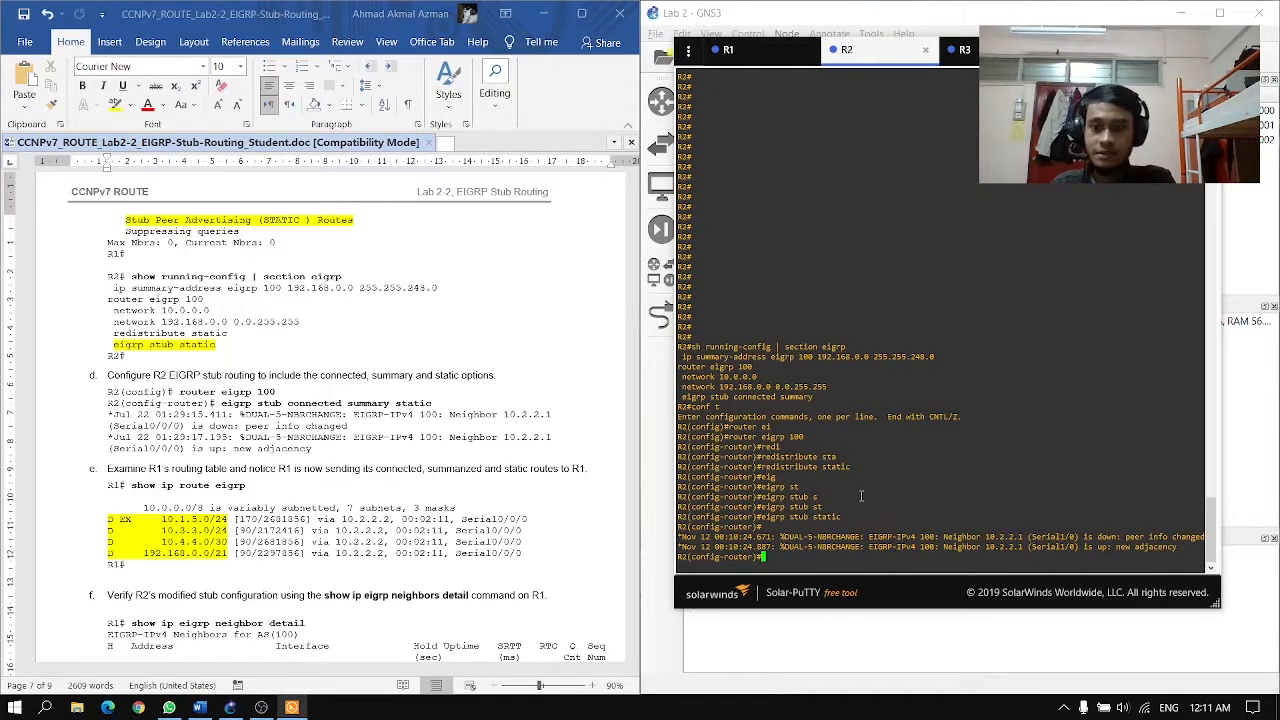
text(eigrp stub stati)
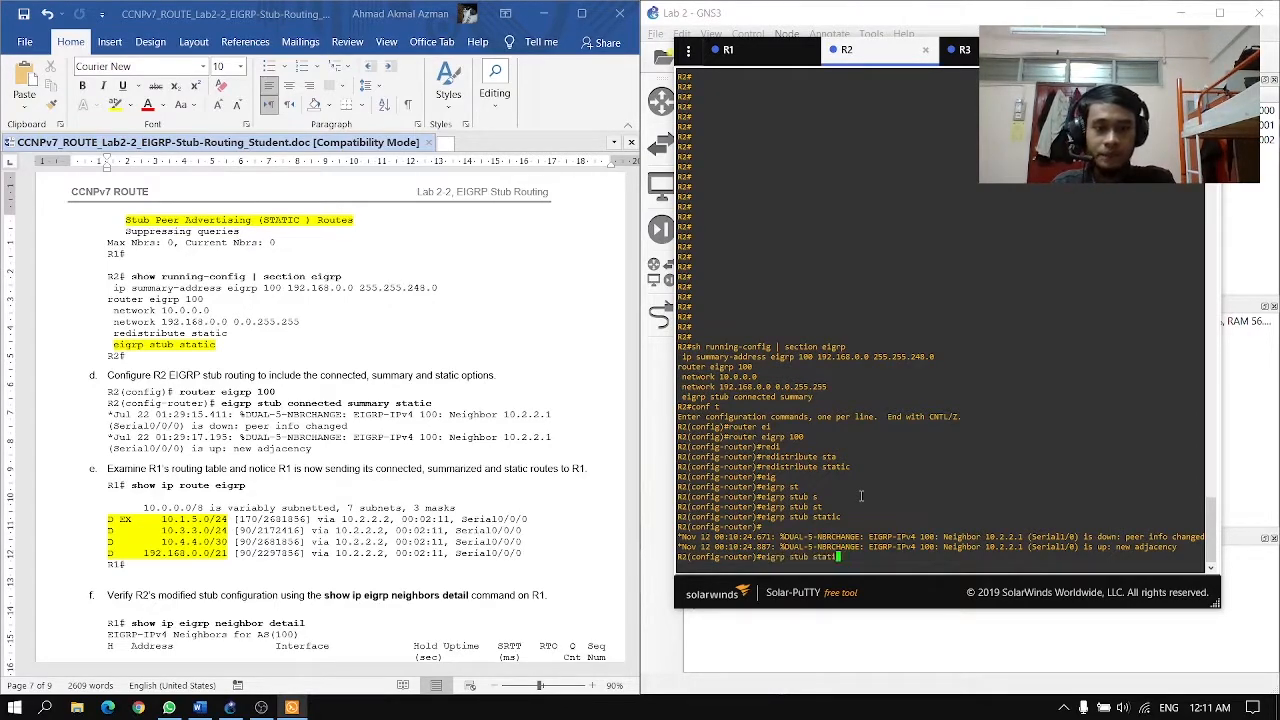
key(BackSpace)
key(BackSpace)
text(conne)
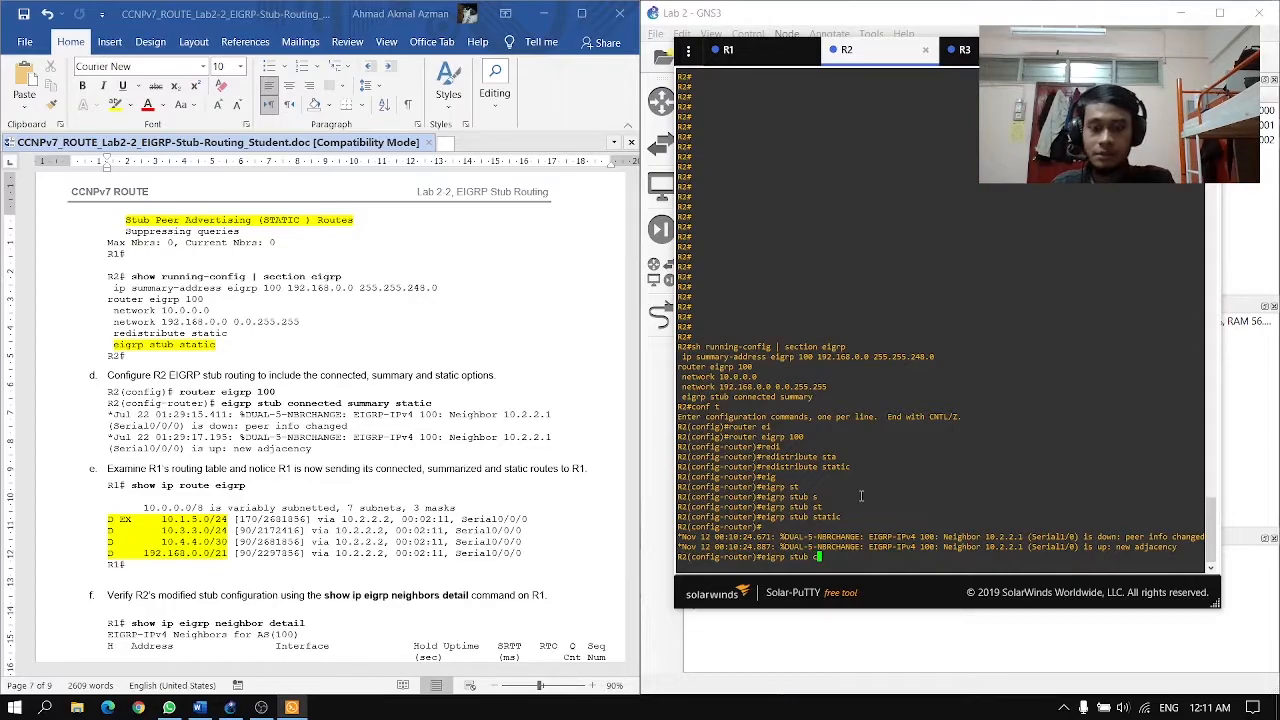
key(Tab)
text(su)
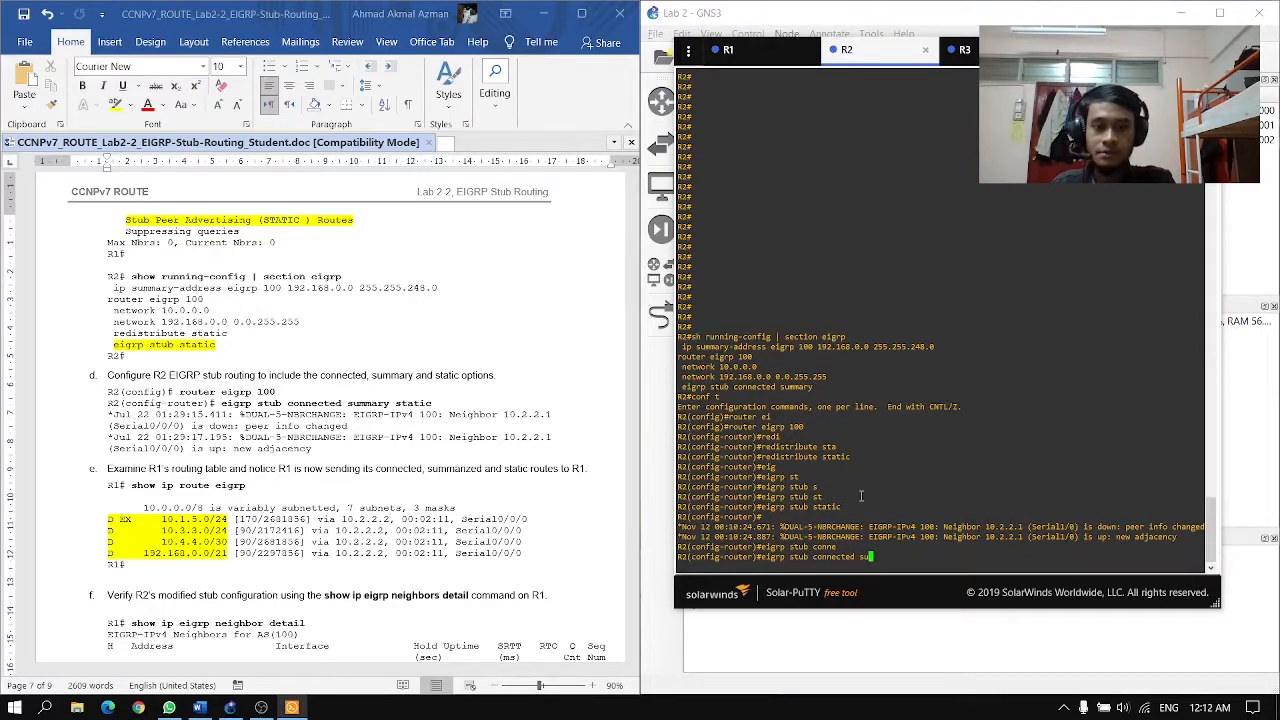
key(Tab)
key(Tab)
text(sa)
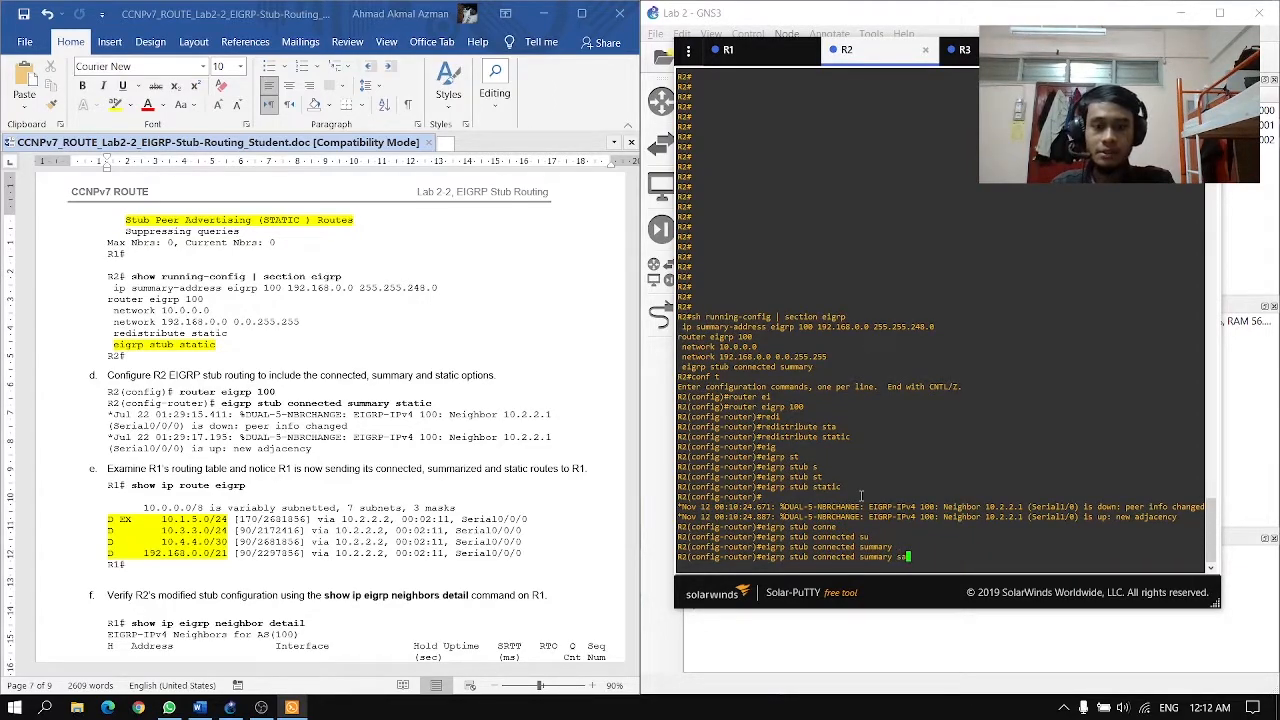
key(Tab)
key(BackSpace)
text(ta)
key(Tab)
key(Return)
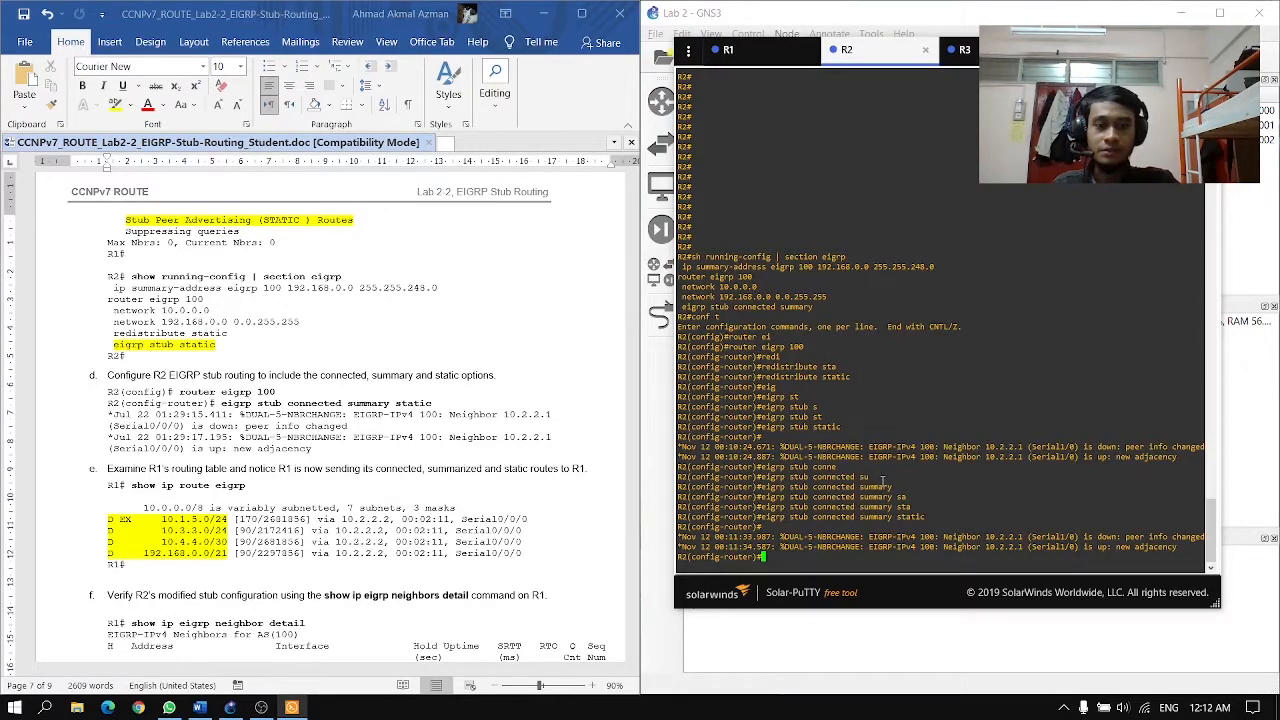
- Run sh ip route eigrp on R1 to examine its EIGRP routes under the connected, summary and static stub options
scroll(397, 461, down, 1)
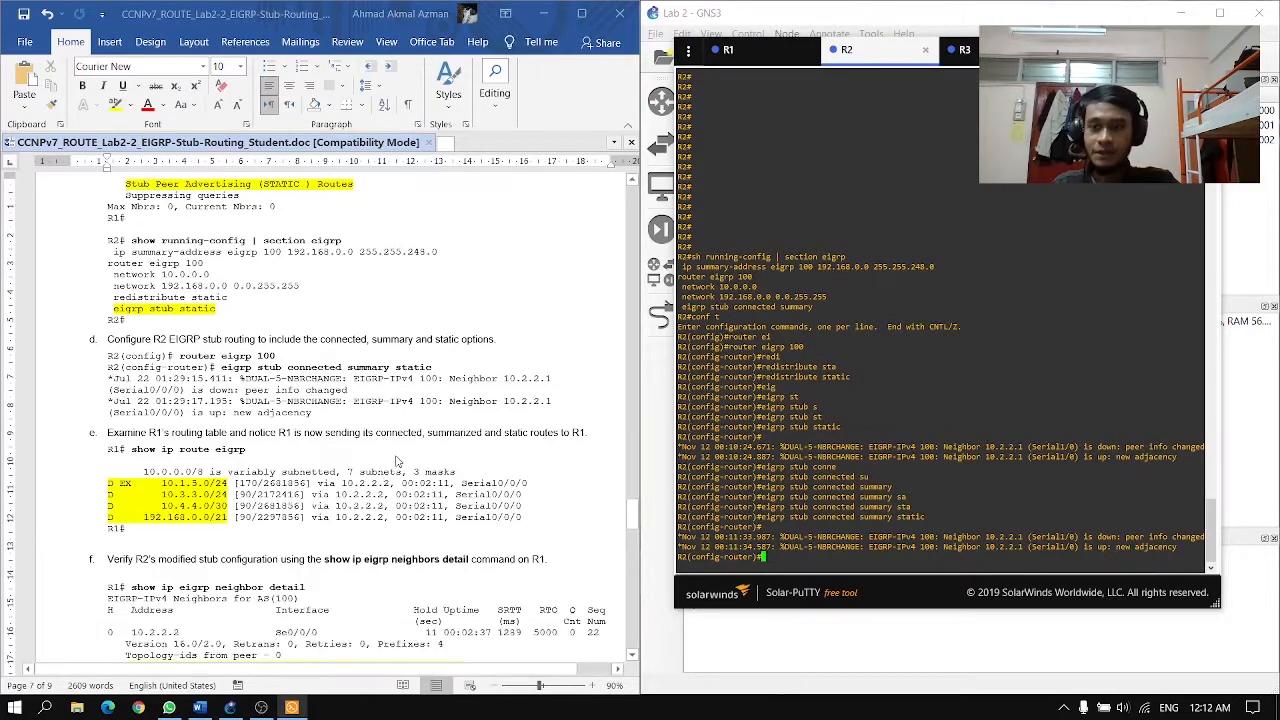
click(745, 52)
key(Up)
key(Return)
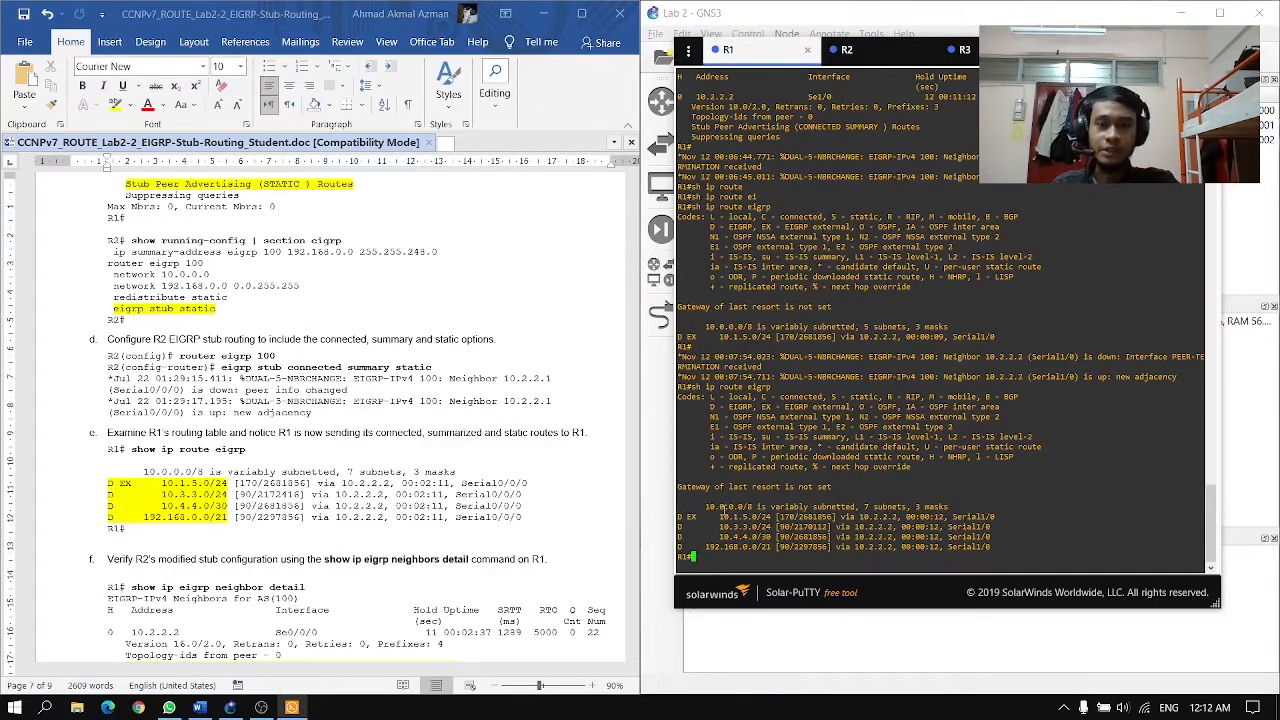
- Run sh ip eigrp neighbors detail on R1 to verify R2's modified stub configuration, checking the Stub Peer Advertising line
scroll(366, 525, down, 4)
scroll(366, 525, down, 2)
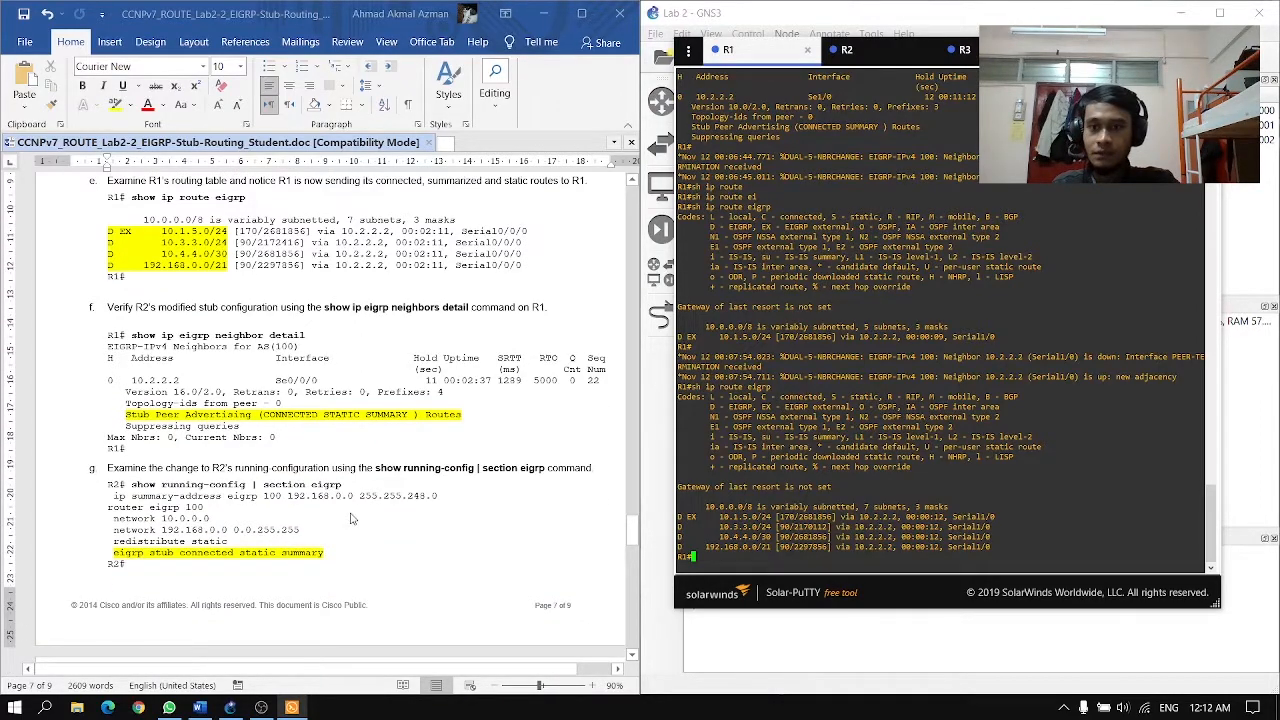
click(284, 543)
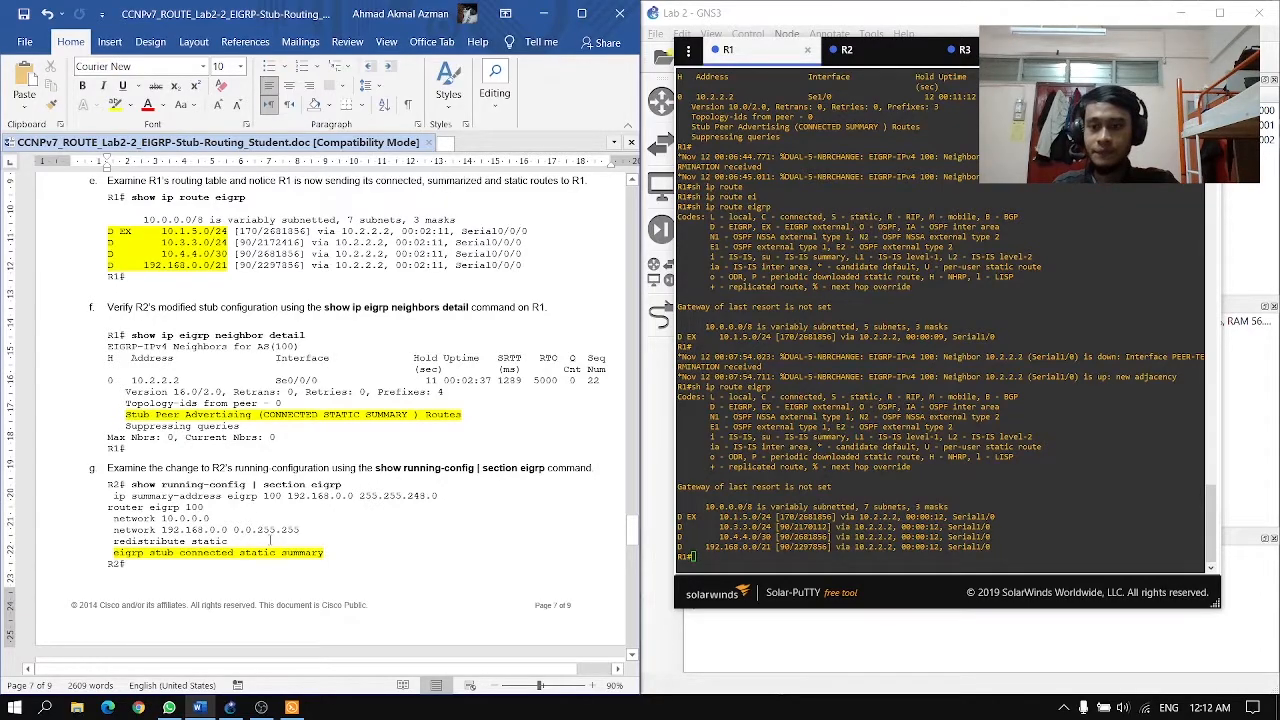
scroll(271, 541, down, 2)
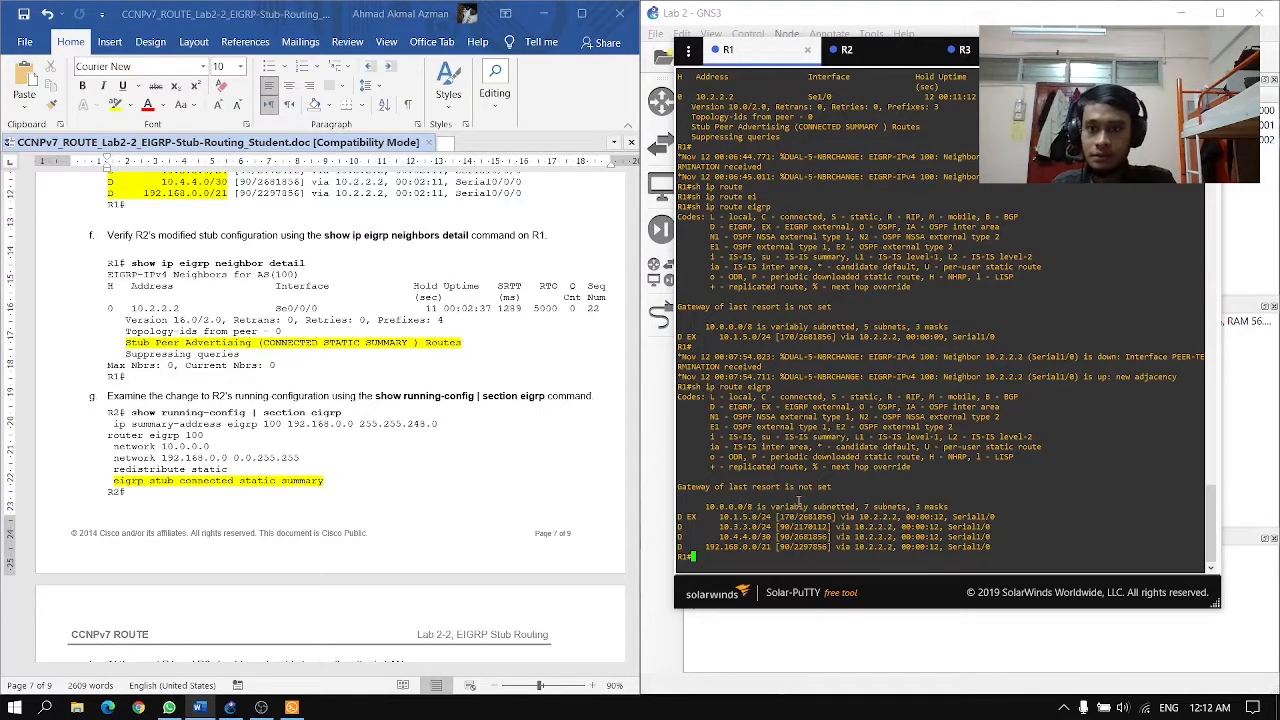
text(sh ip ei)
key(Tab)
text(nei)
key(Tab)
text(det)
key(Tab)
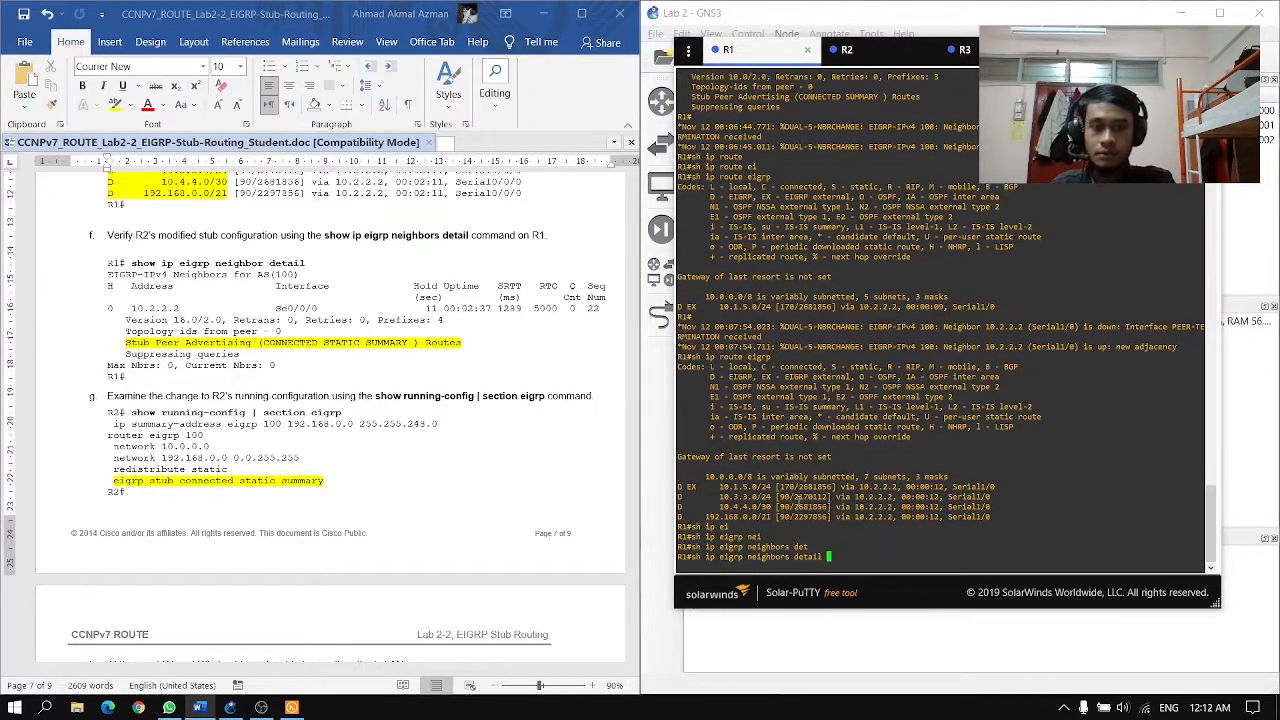
key(Return)
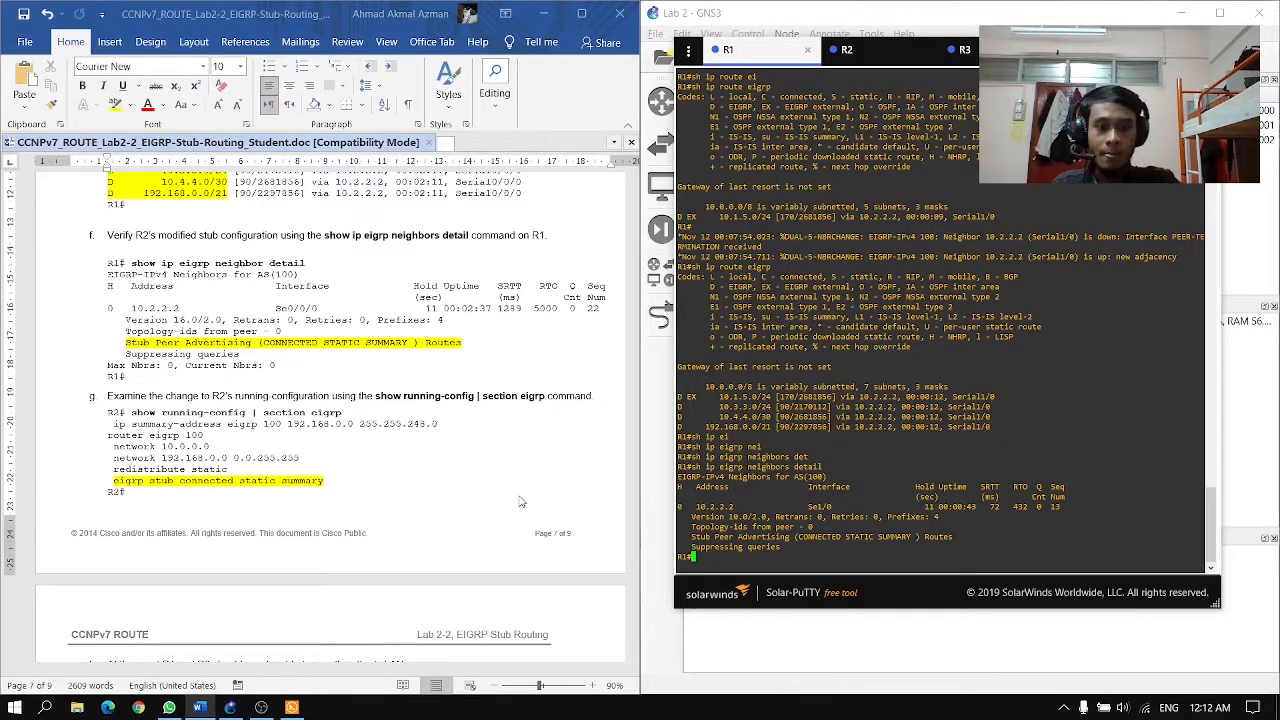
scroll(370, 515, down, 1)
drag(952, 540, 800, 540)
click(803, 542)
- Ping R3's LAN address 10.1.5.1 from R1, as given in lab step 4h
scroll(344, 431, down, 8)
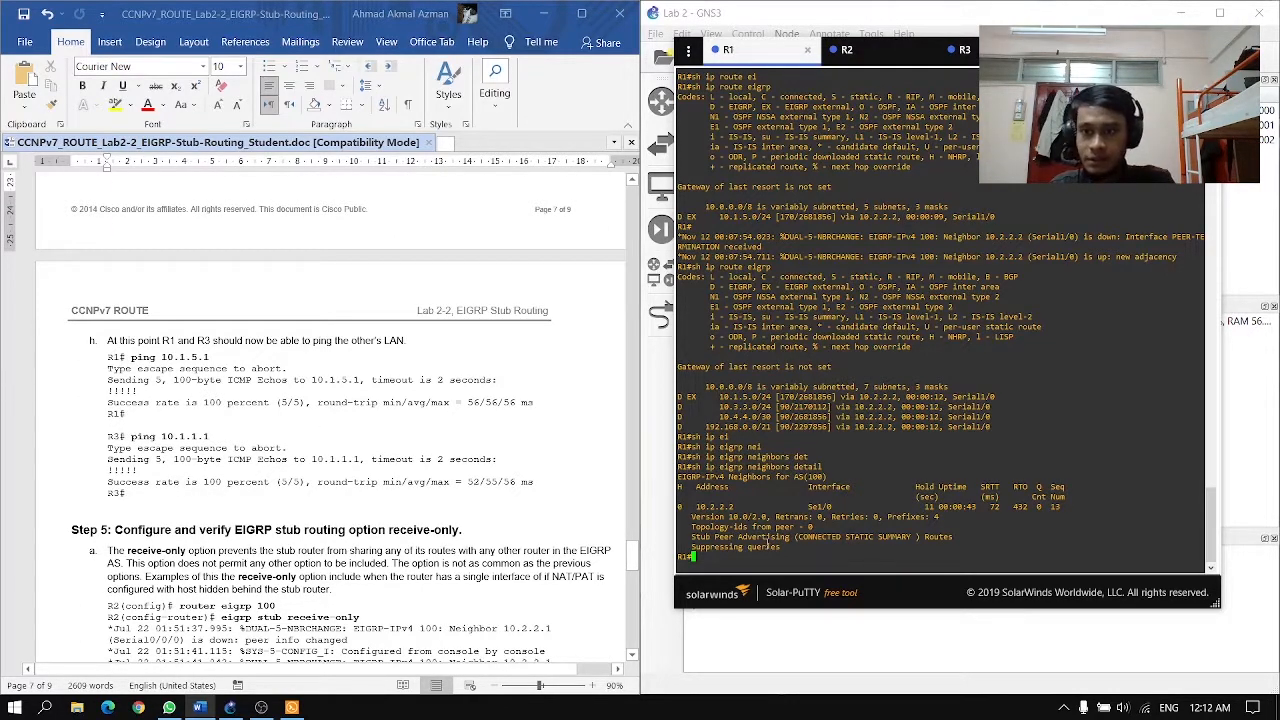
text(ping 10.1.5.1)
key(Return)
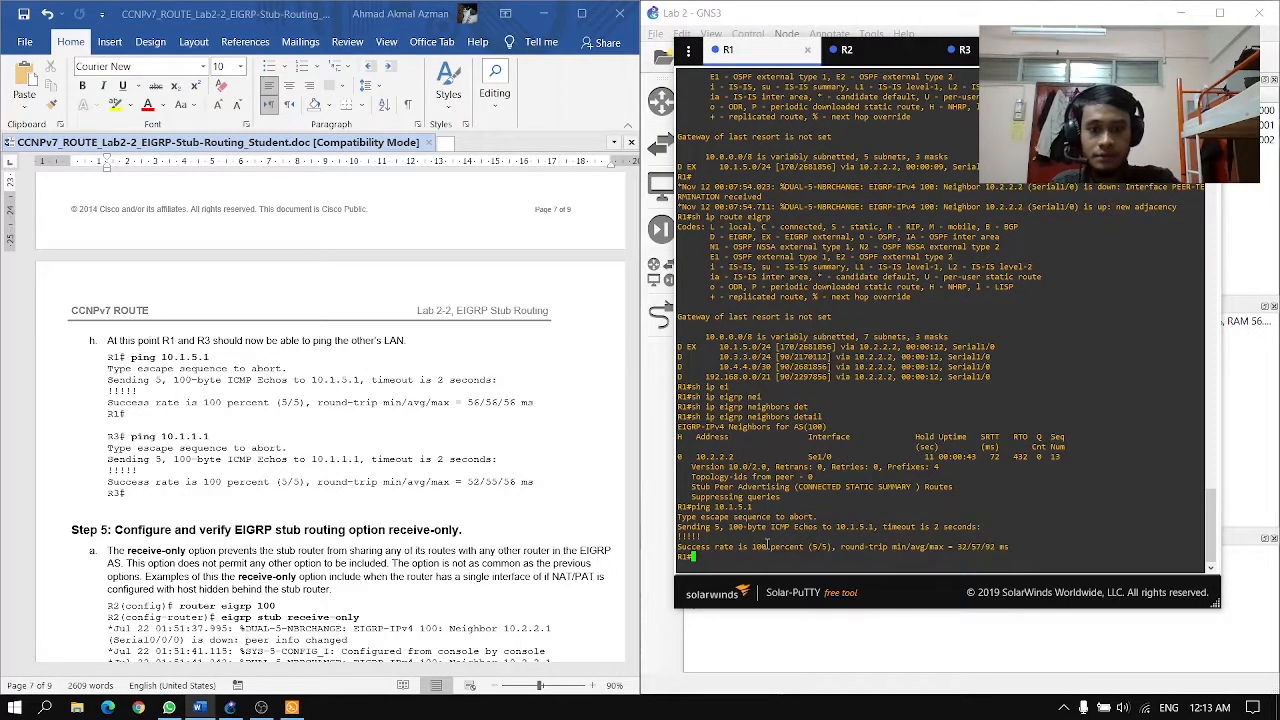
- Ping R1's LAN address 10.1.1.1 from R3, and return to R1's console
click(958, 49)
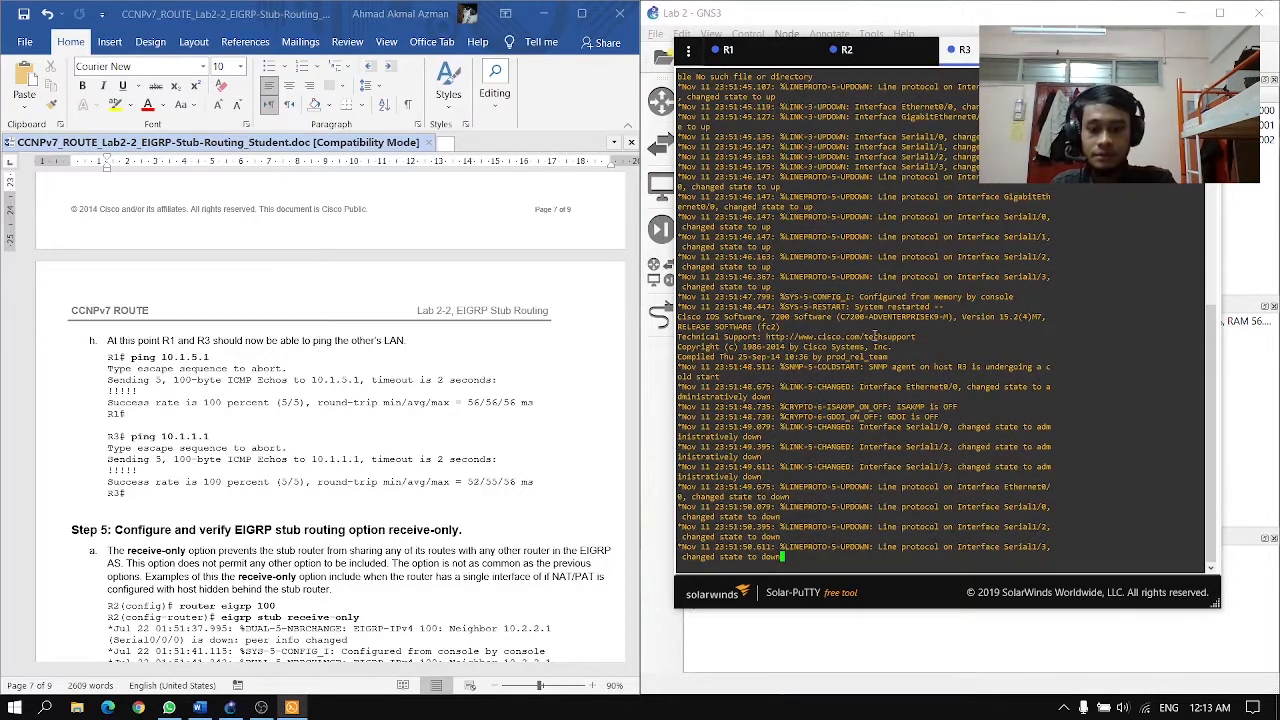
key(Return)
text(ping)
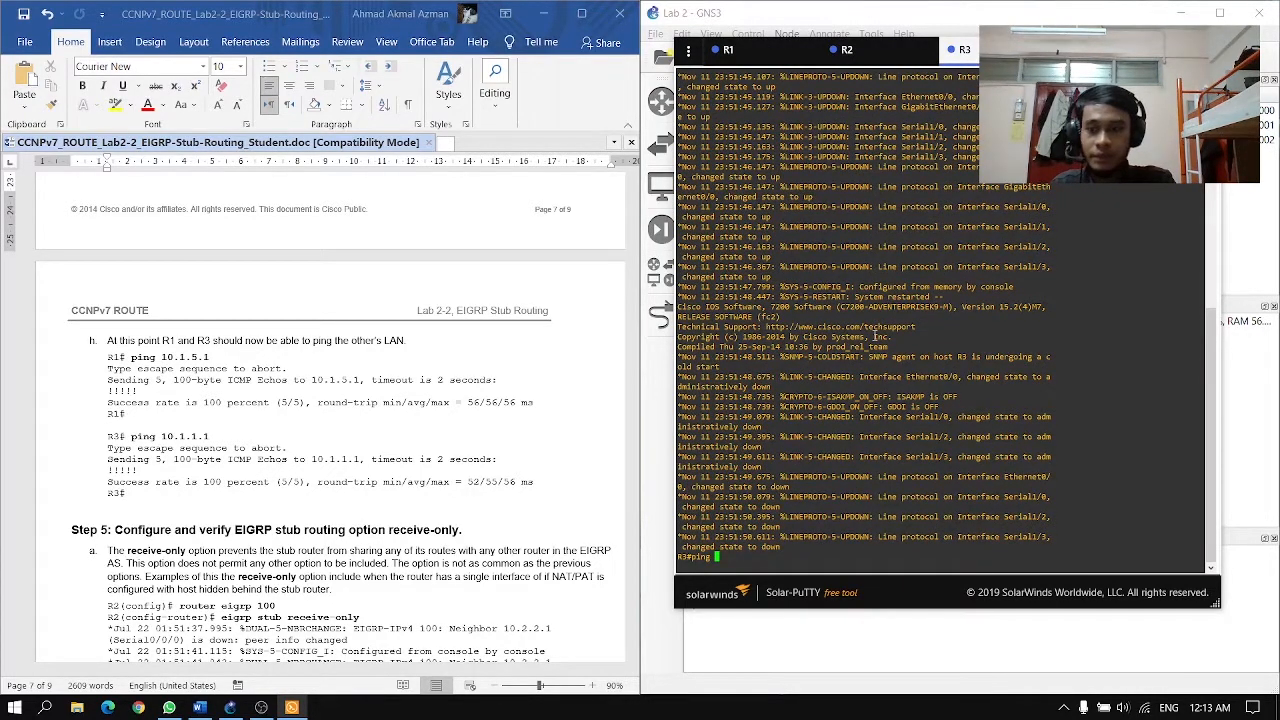
text( 10.1.1.1)
key(Return)
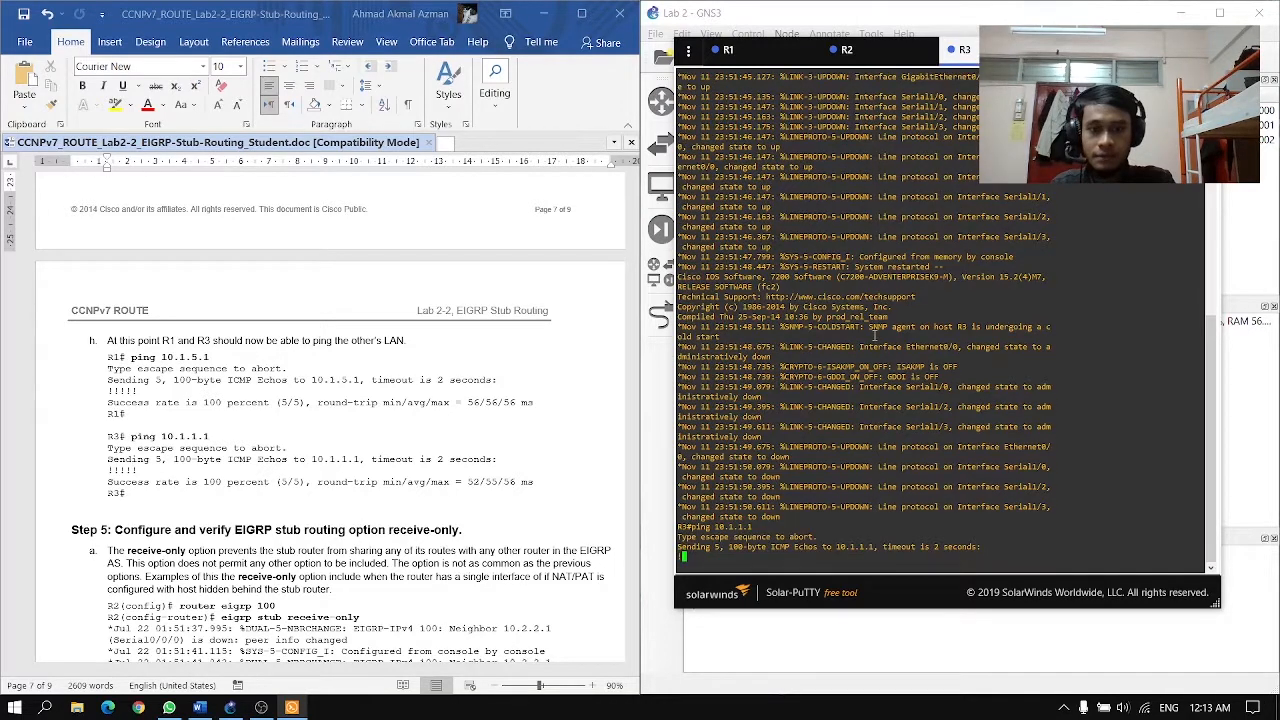
click(745, 50)
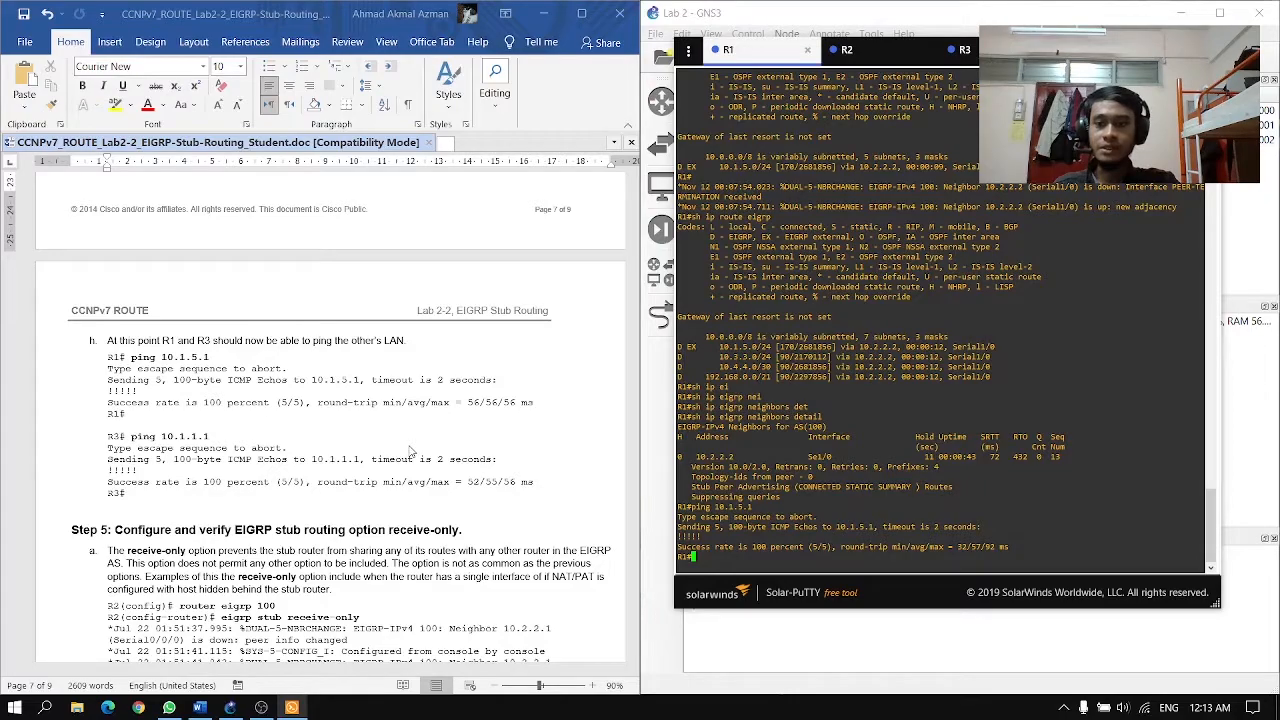
- Set R2's EIGRP stub routing to receive-only with eigrp stub receive-only, following lab step 5a
scroll(566, 421, down, 2)
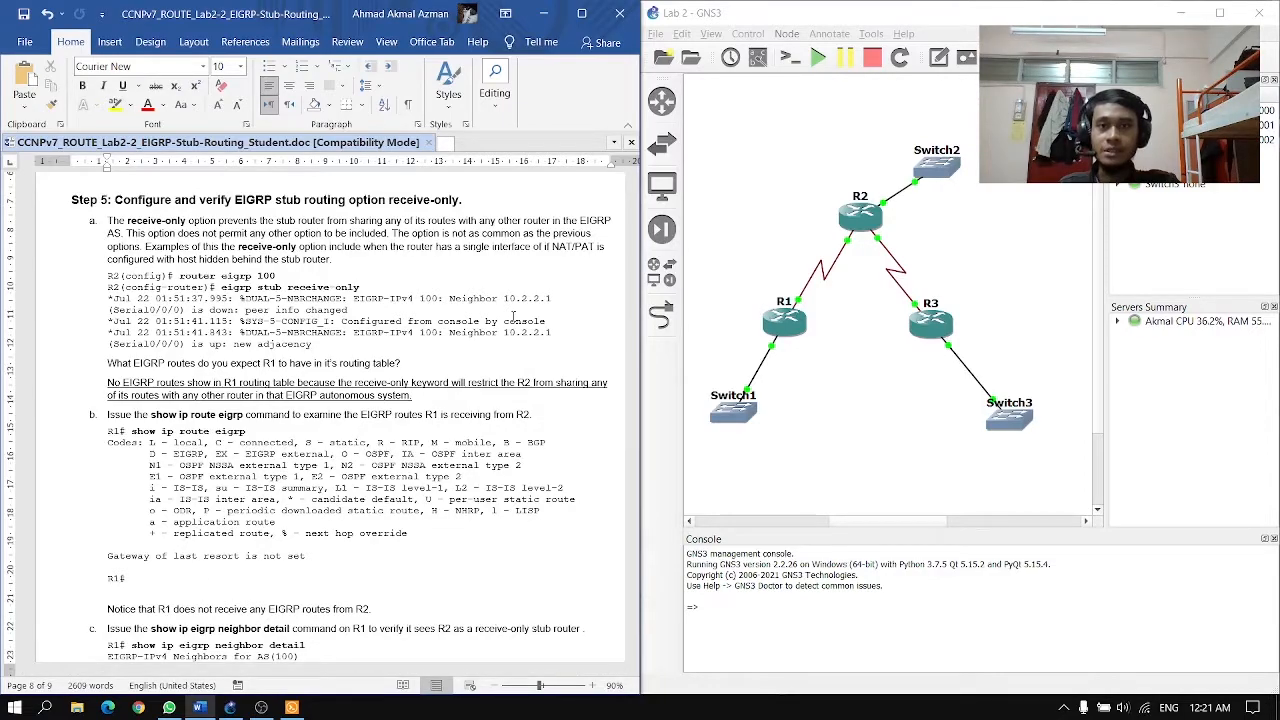
click(463, 353)
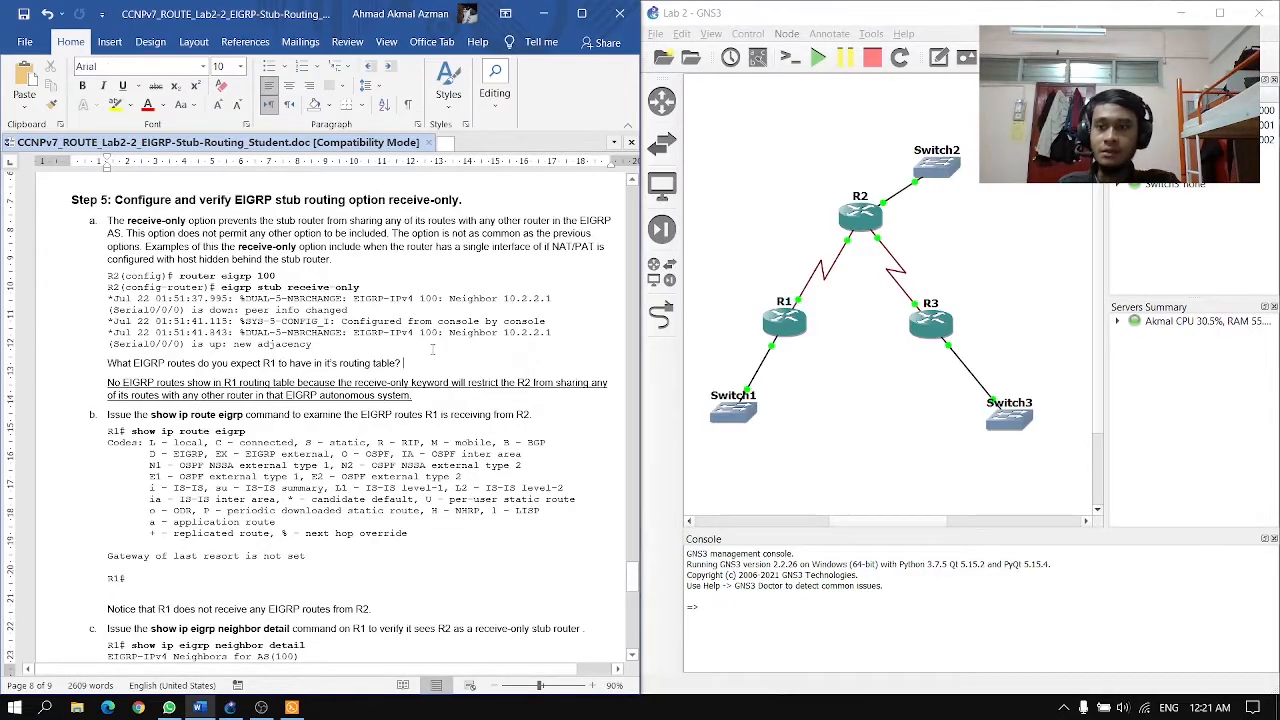
click(290, 707)
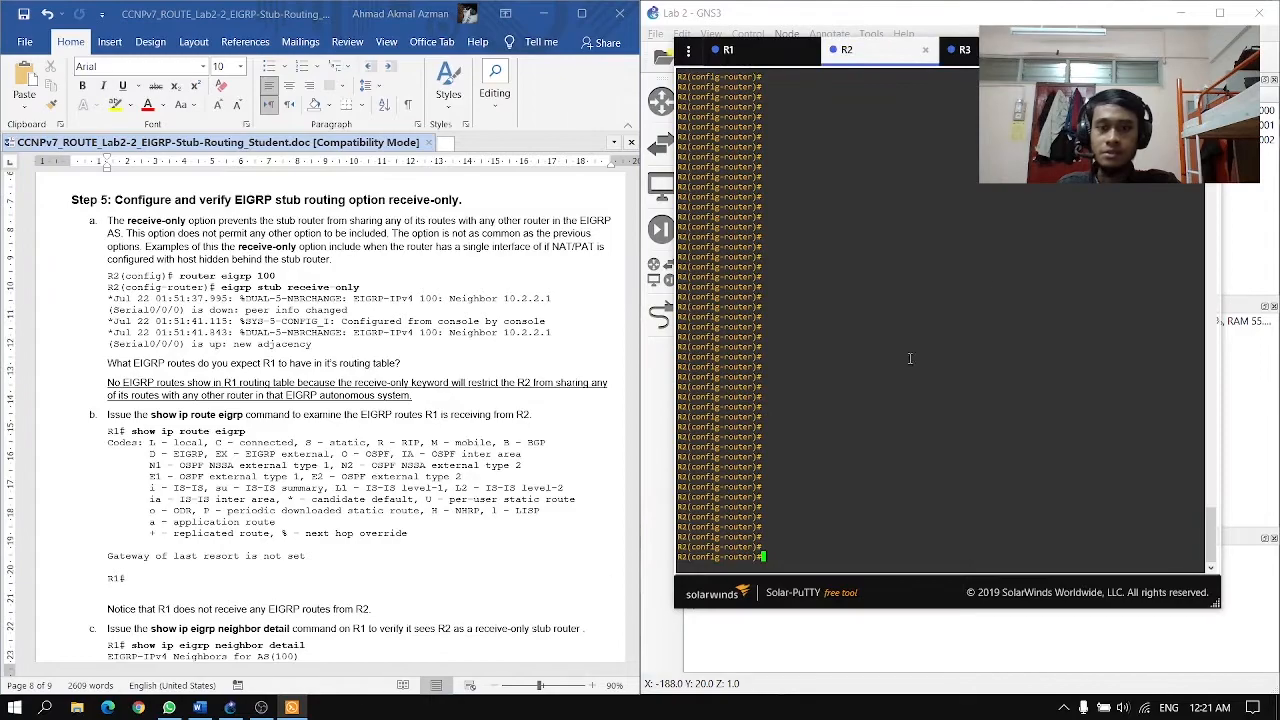
key(Up)
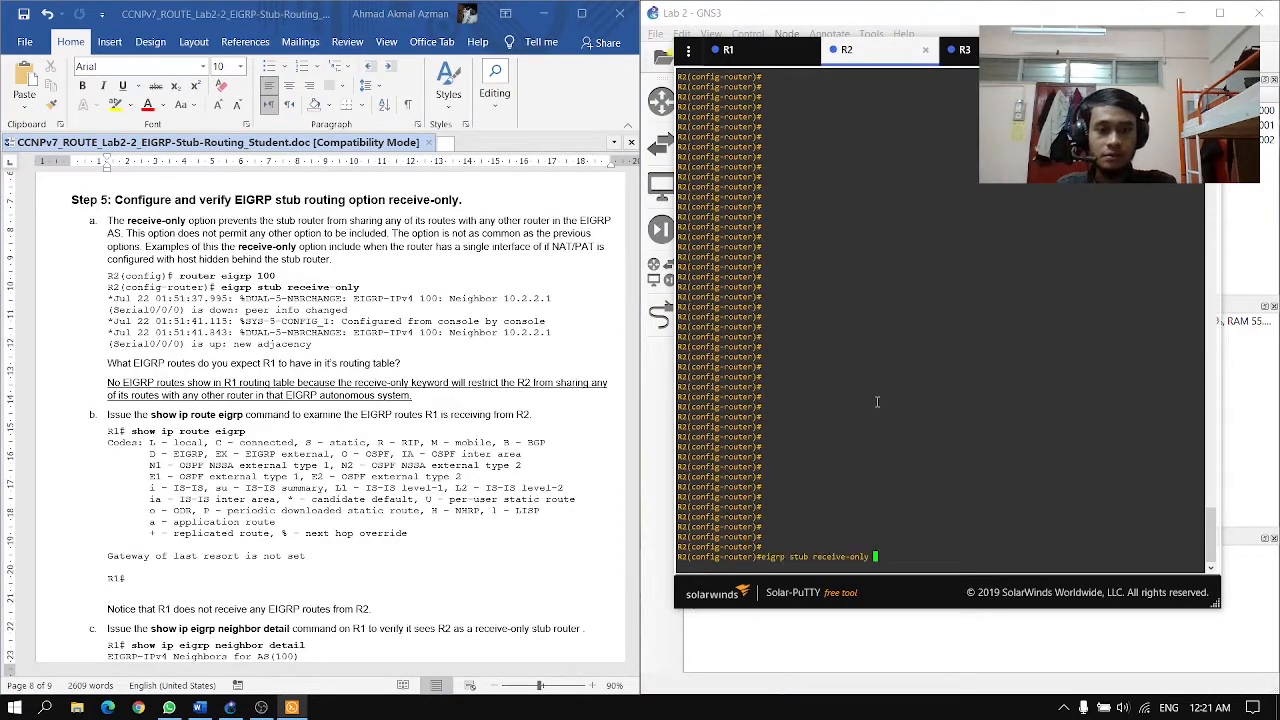
key(Return)
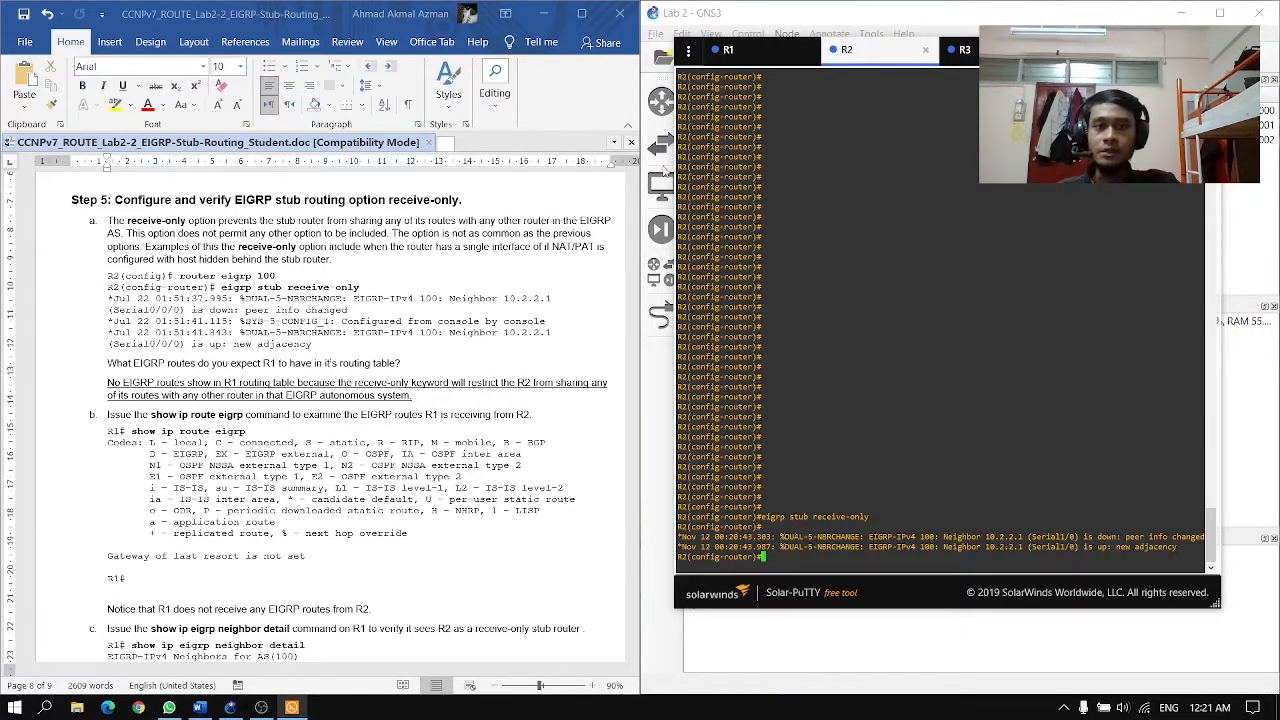
- Run sh ip route eigrp on R1 to examine which EIGRP routes it receives under R2's receive-only option
click(775, 58)
text(sh ip eigrp neighbors detail)
key(Up)
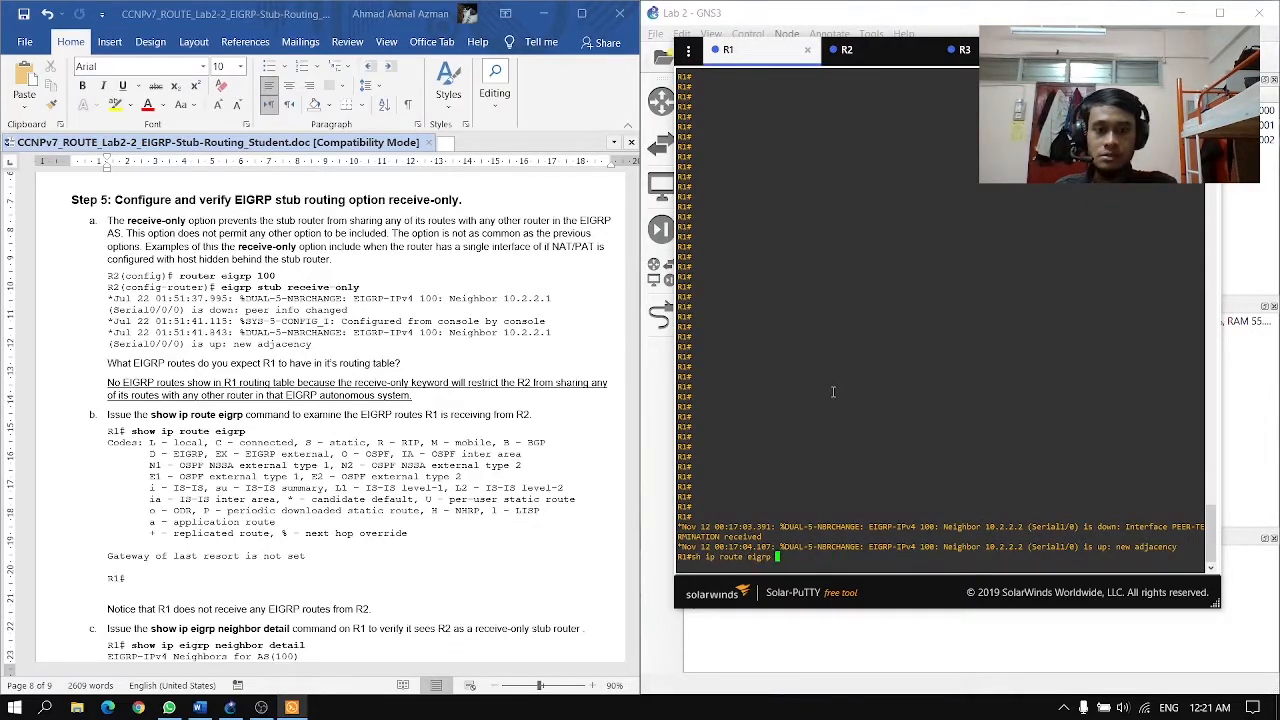
key(Return)
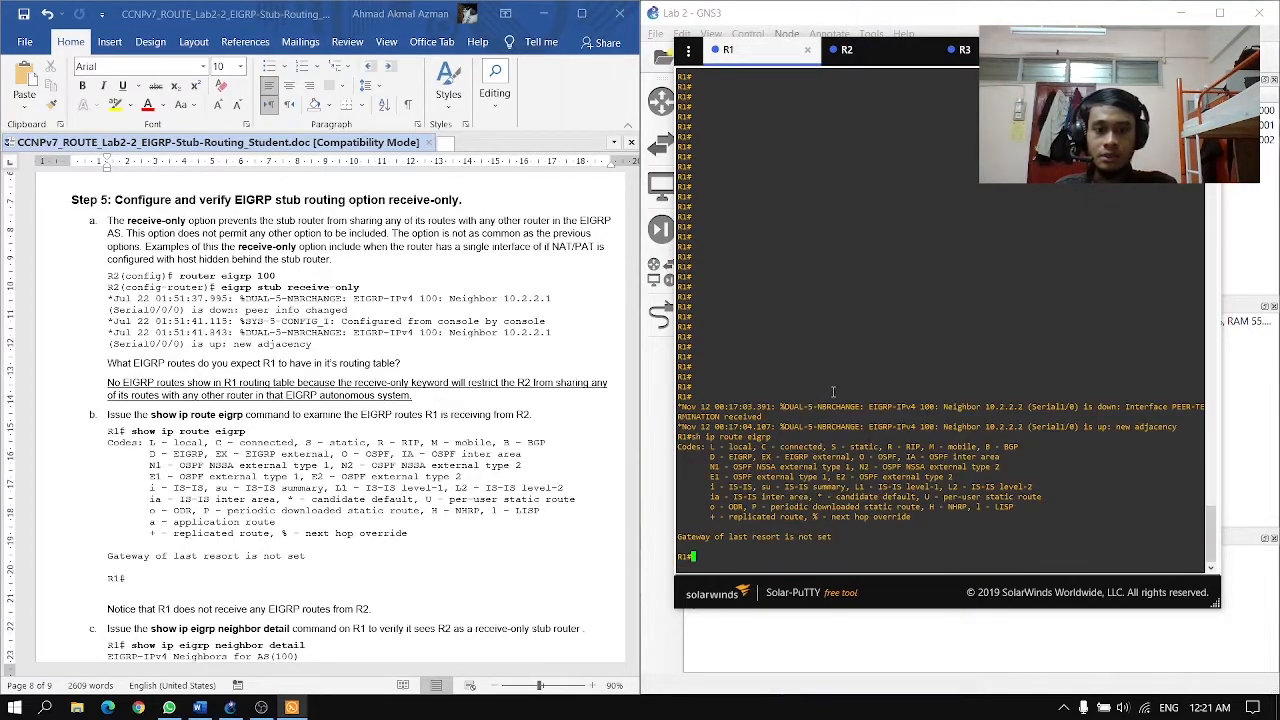
- Run sh ip eigrp neighbors detail on R1 to check R2's stub status against steps 5b and 5c of the lab document
key(Up)
key(Up)
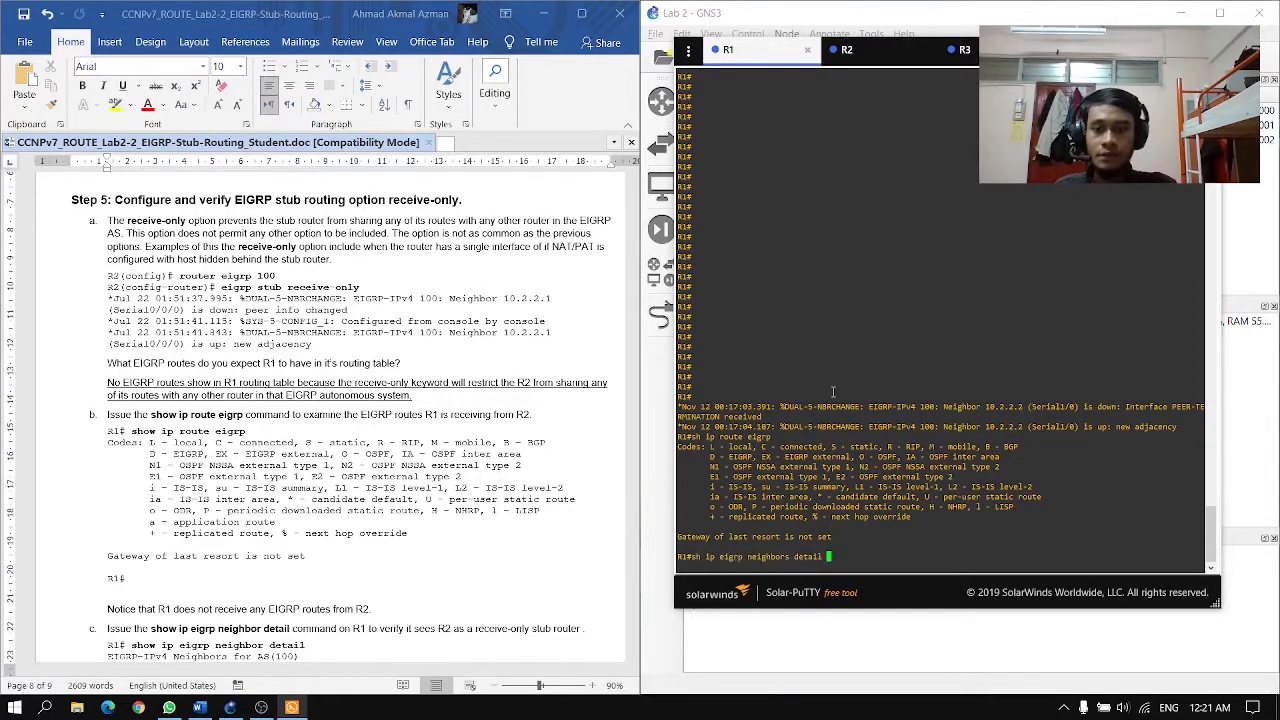
key(Return)
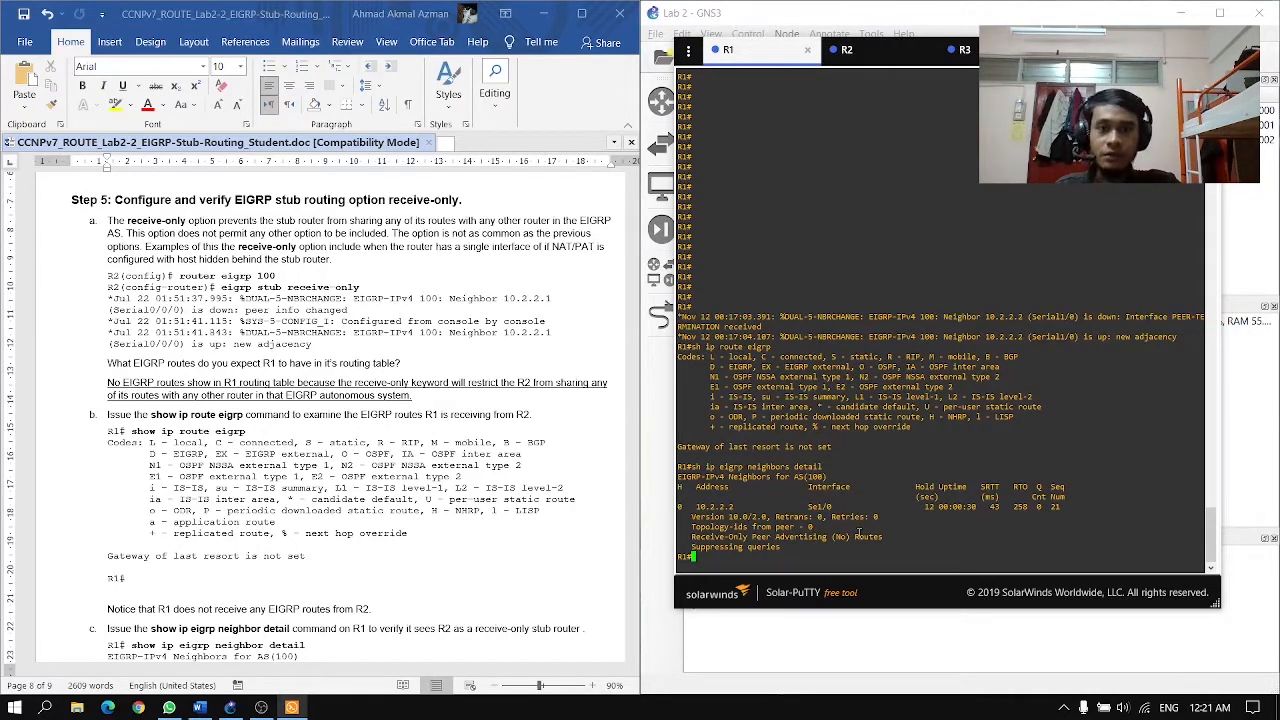
scroll(267, 544, down, 1)
scroll(267, 544, down, 6)
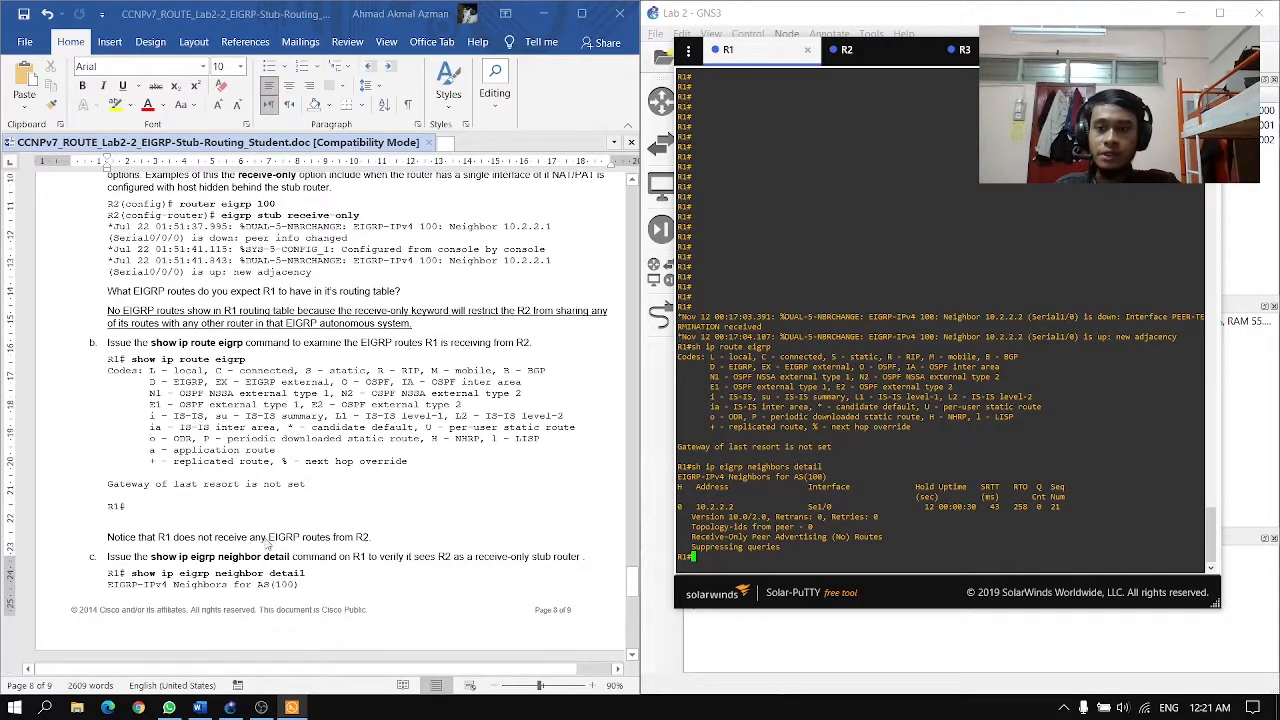
scroll(267, 544, up, 6)
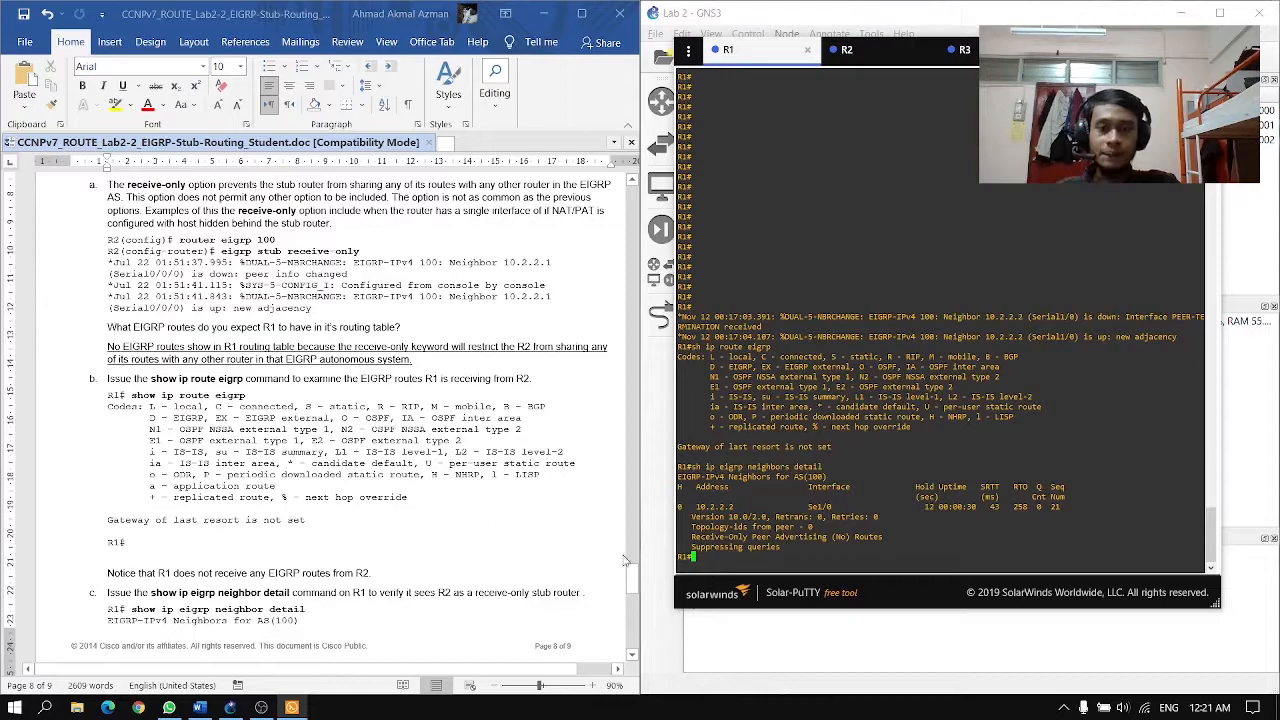
- Test LAN reachability under receive-only by pinging 10.1.5.1 from R1 and 10.1.1.1 from R3, and check R1's ping result
text(ping 10.2.2.2)
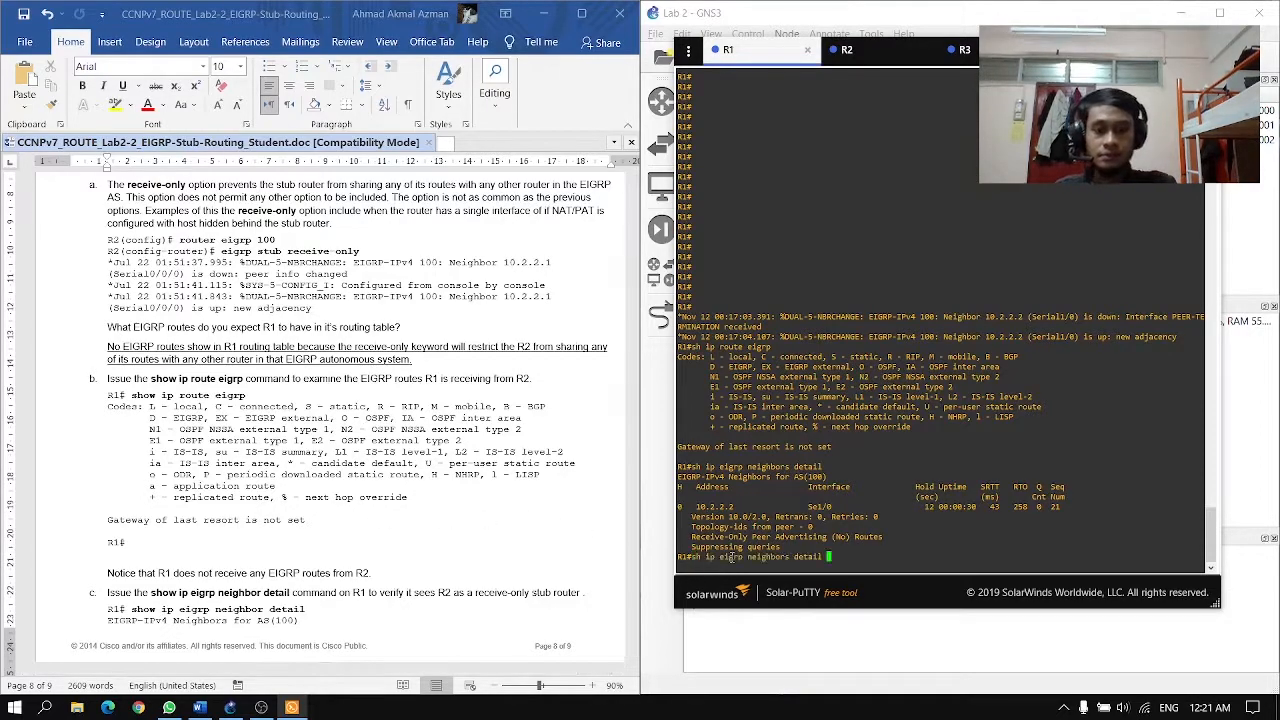
key(Return)
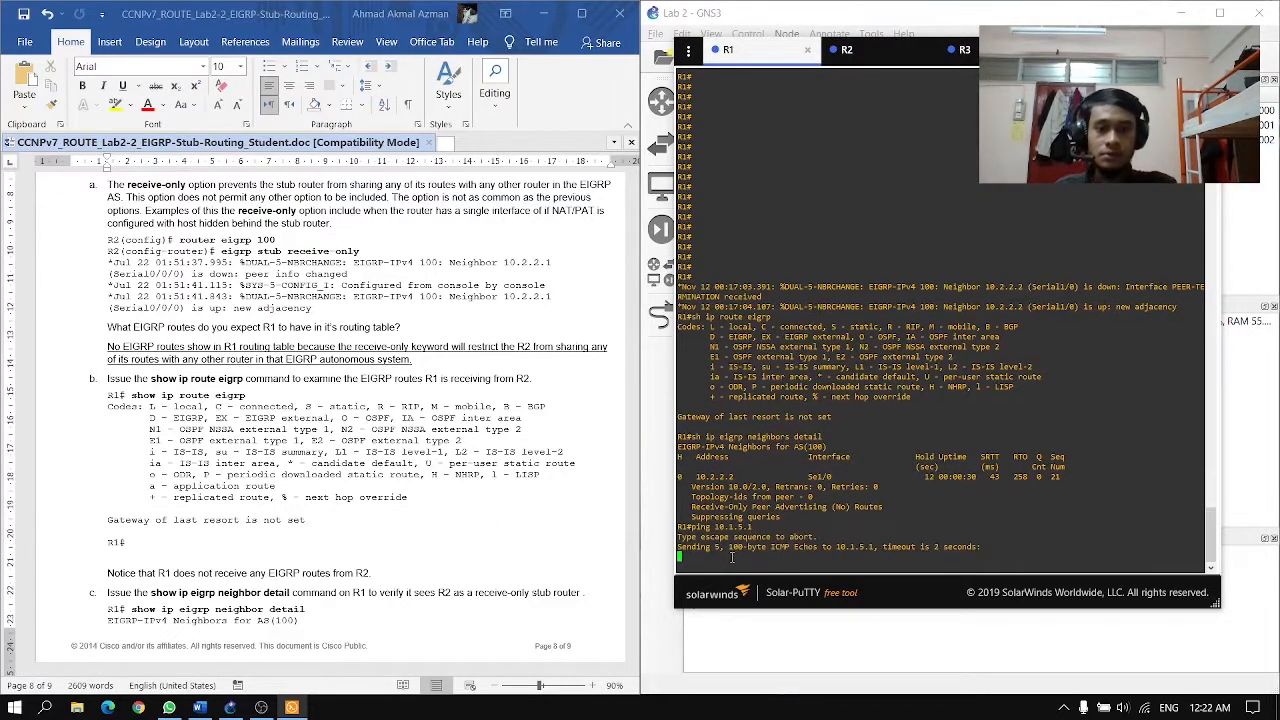
click(962, 49)
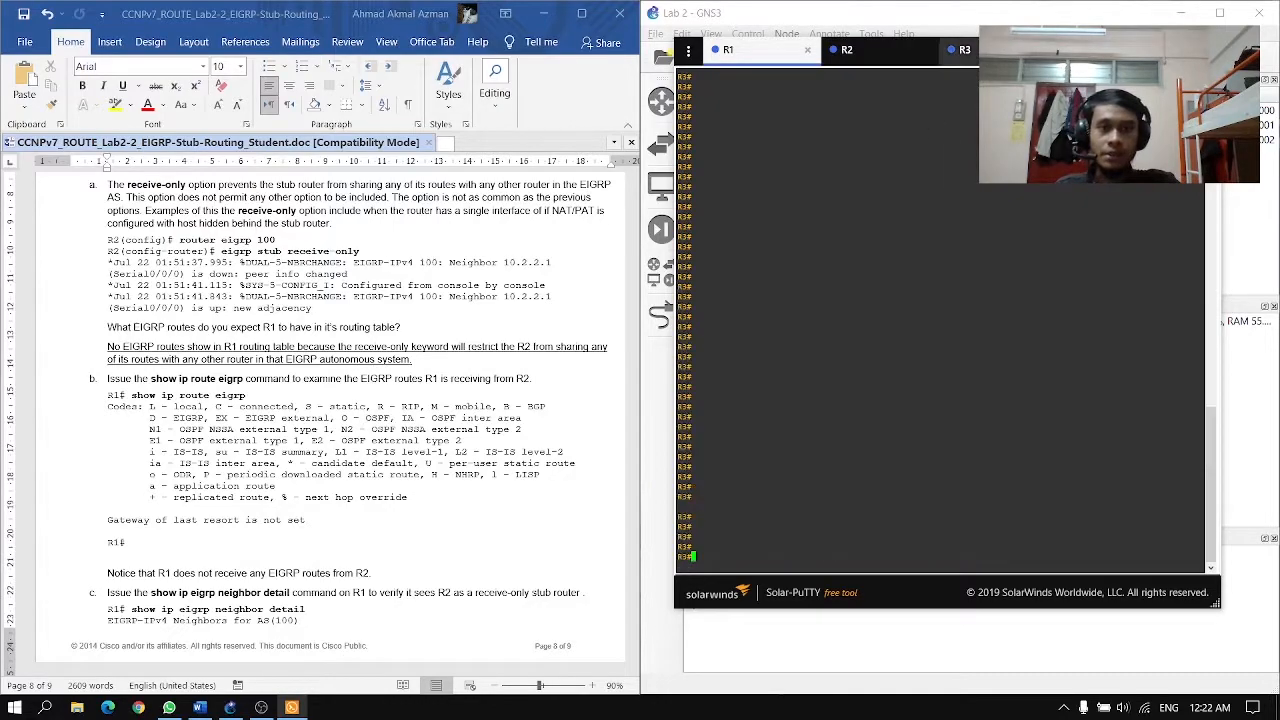
text(ping 10.1.1.1)
key(Return)
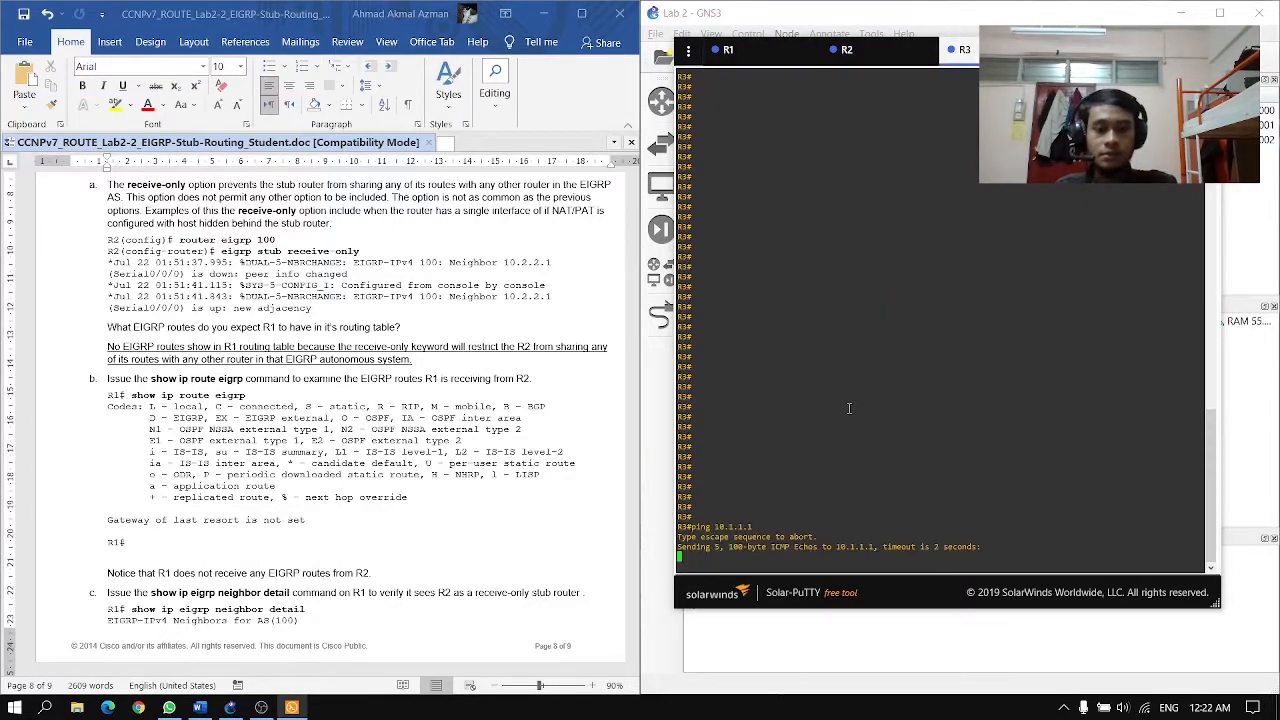
click(736, 48)
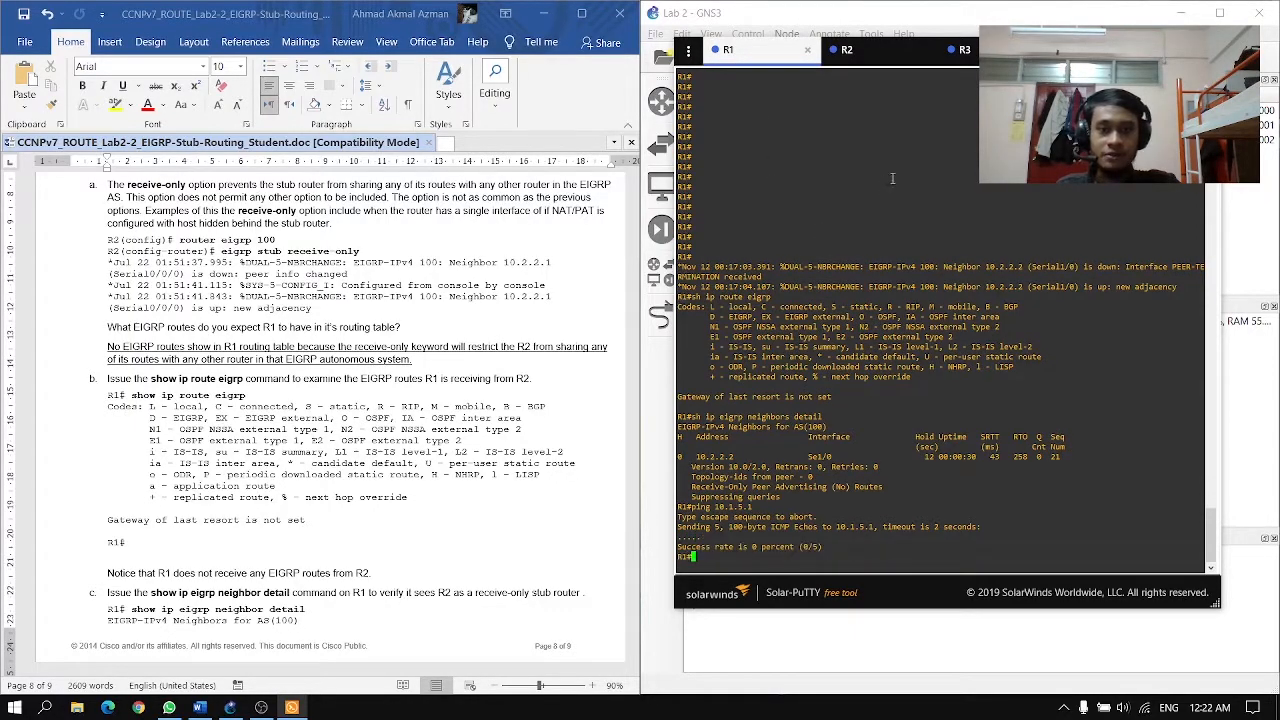
- Check R3's last ping result, and set R2's EIGRP stub options with eigrp stub connected summary static
click(960, 49)
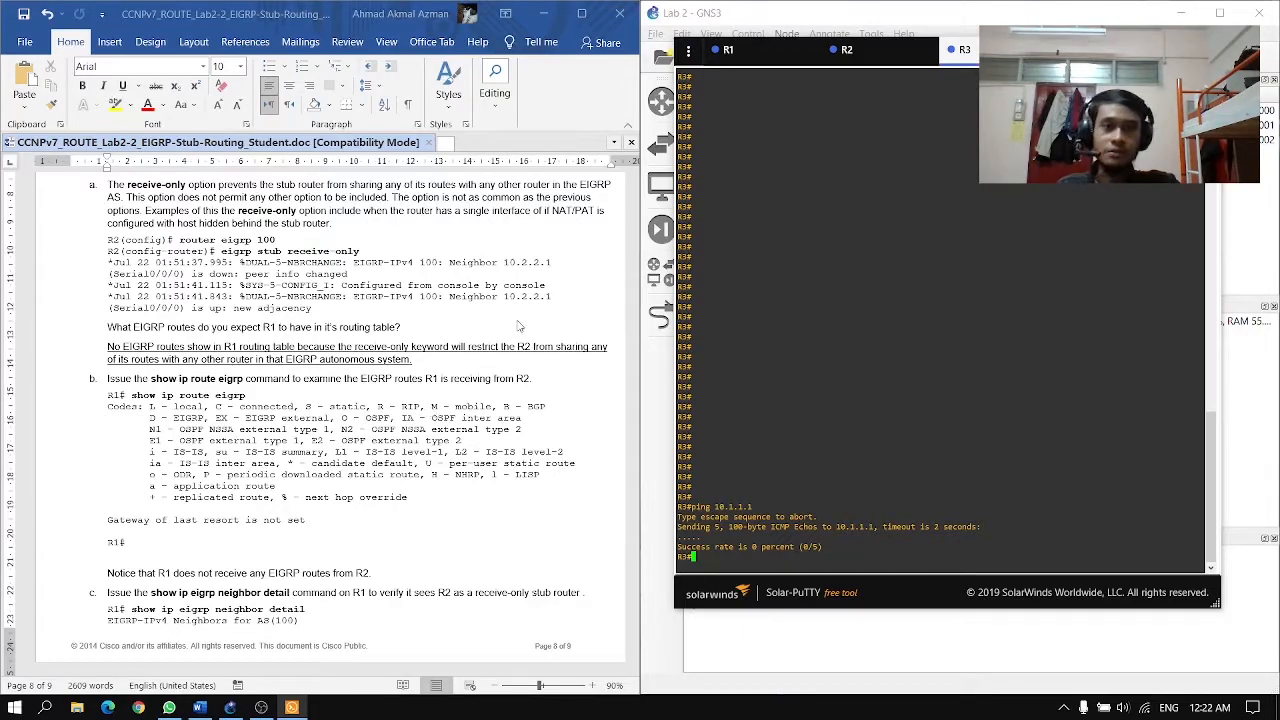
click(860, 56)
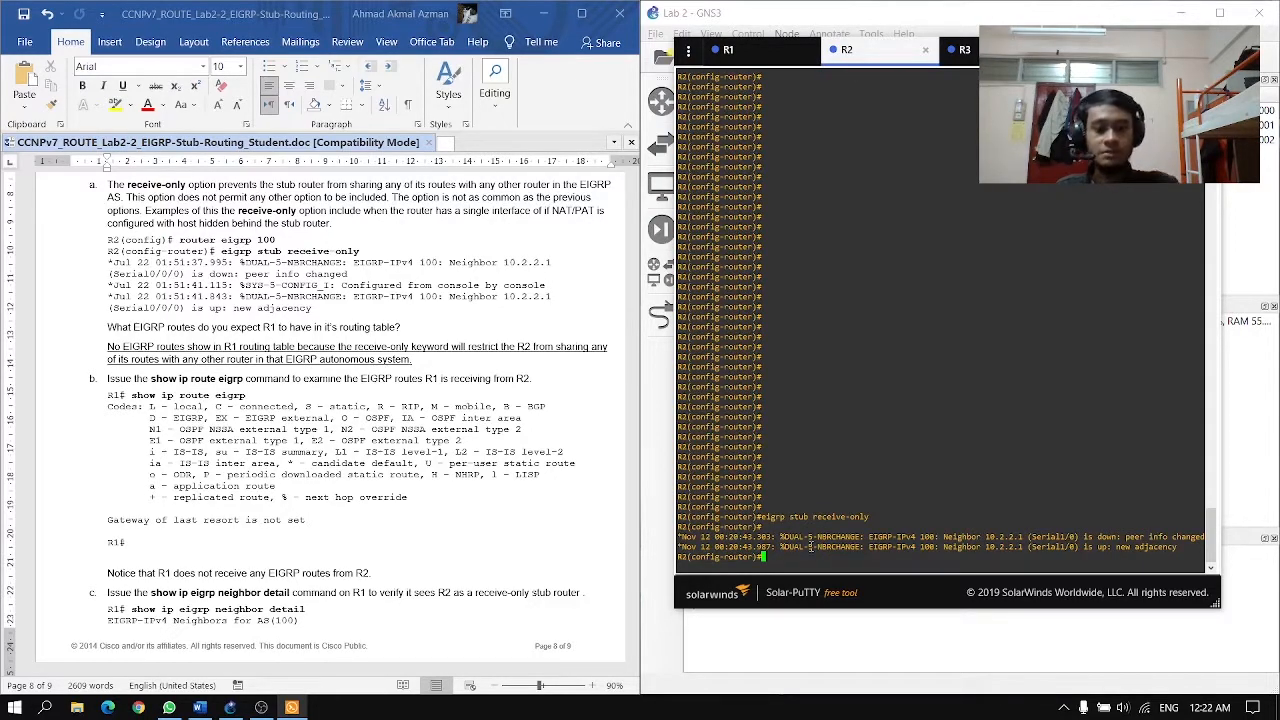
text(eigrp stub connected summary static)
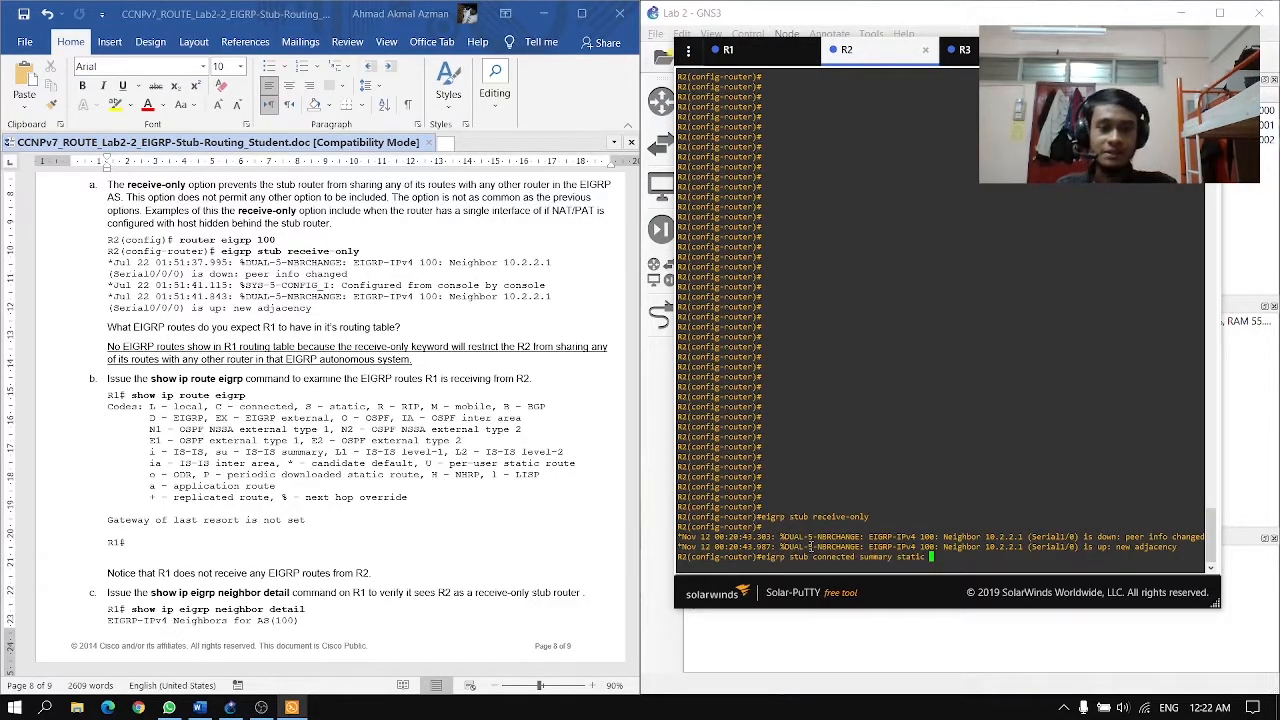
key(Return)
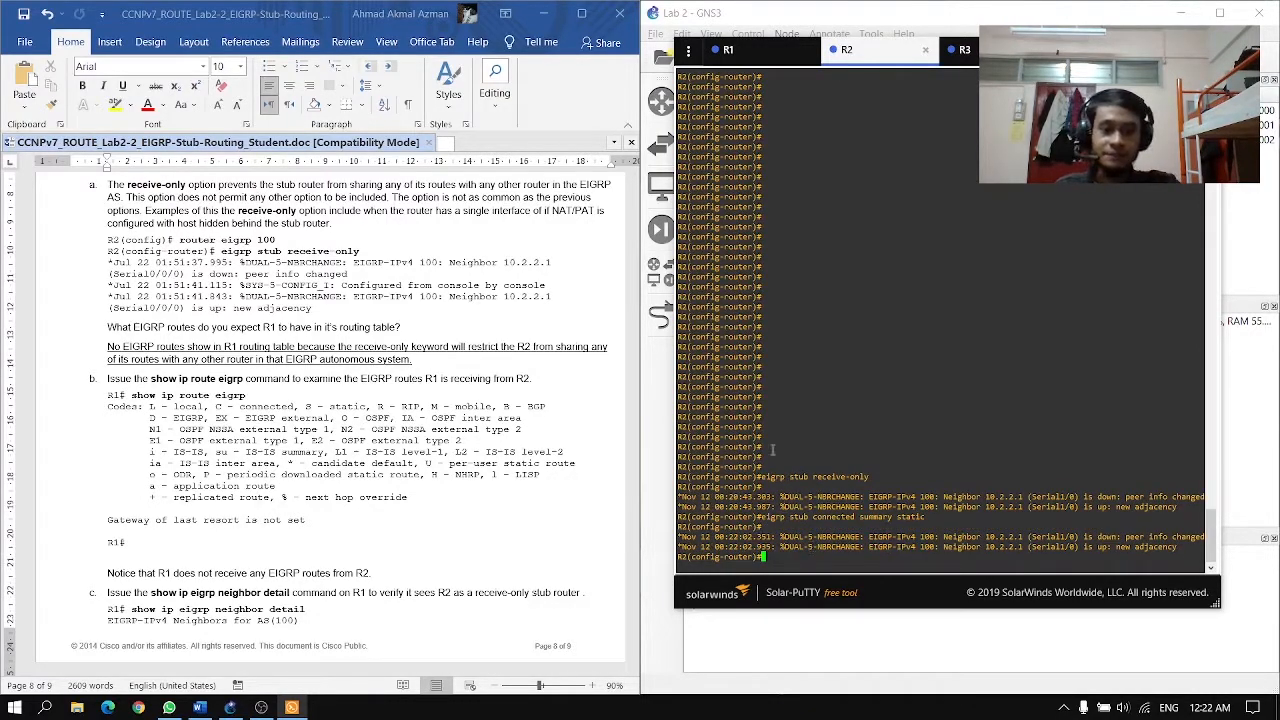
- Retest LAN reachability with R2's connected, summary and static stub options by pinging 10.1.5.1 from R1 and 10.1.1.1 from R3
click(722, 52)
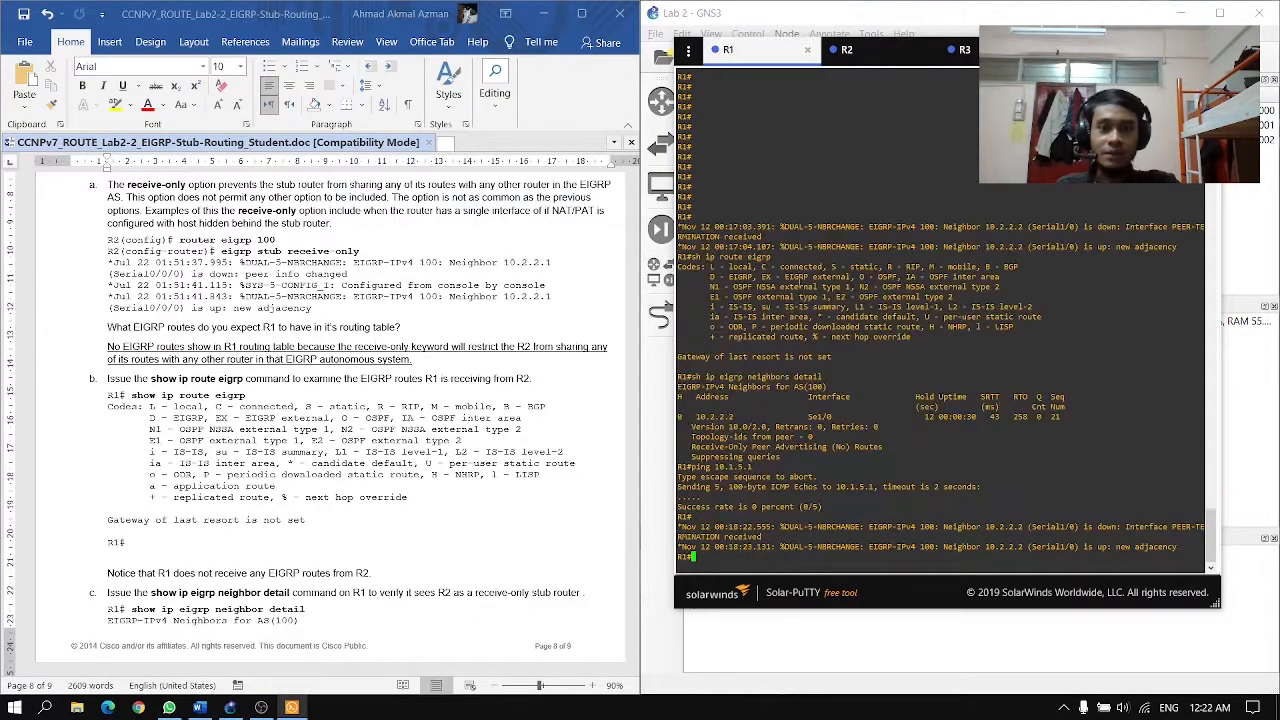
key(Up)
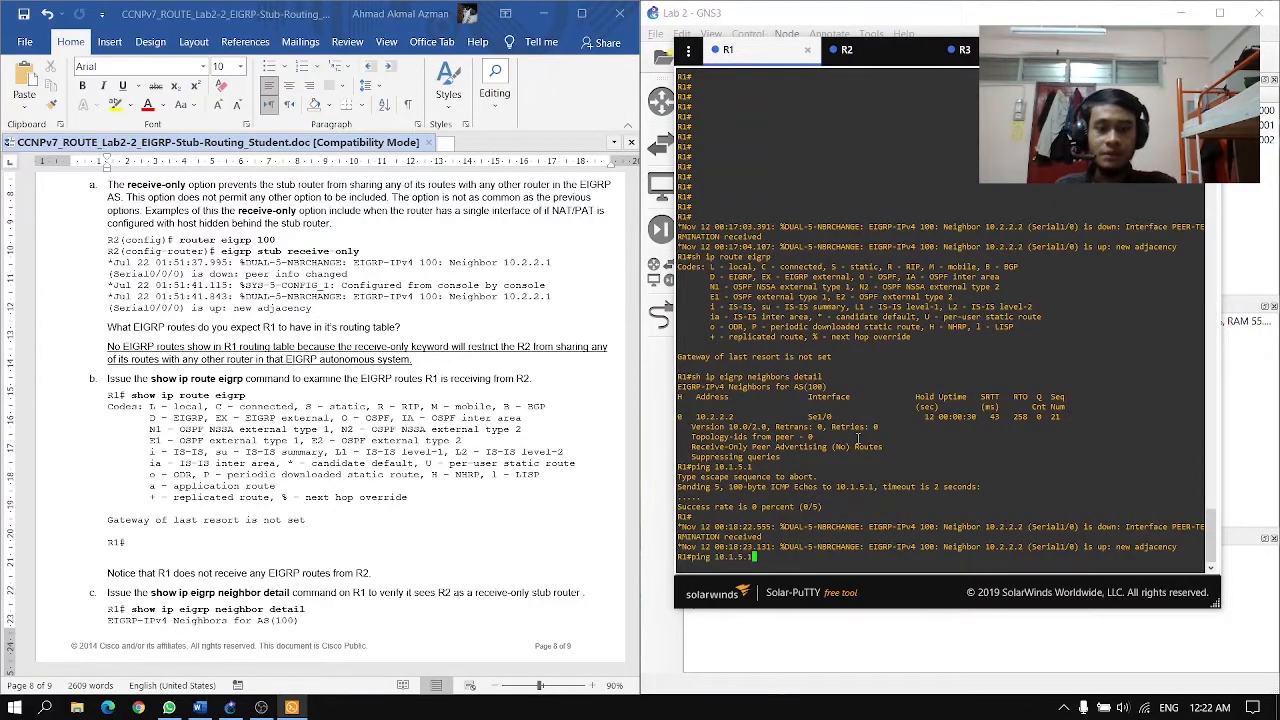
key(Return)
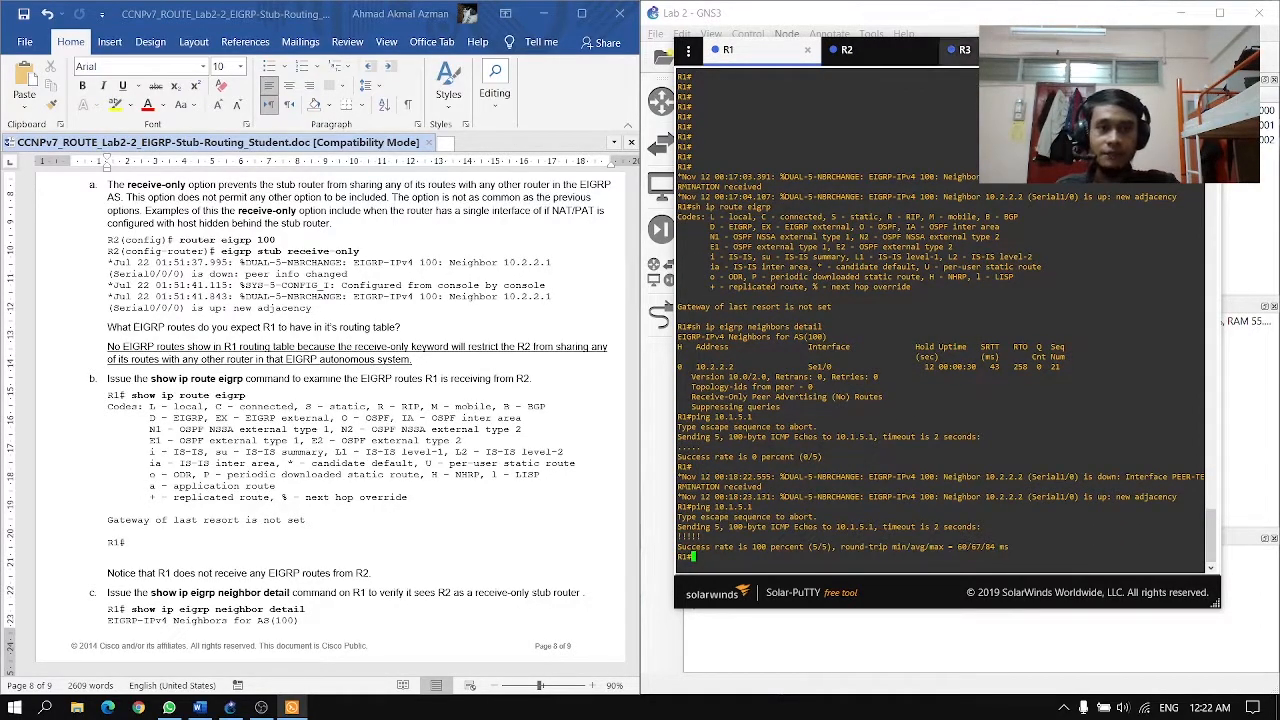
click(962, 49)
key(Up)
key(Return)
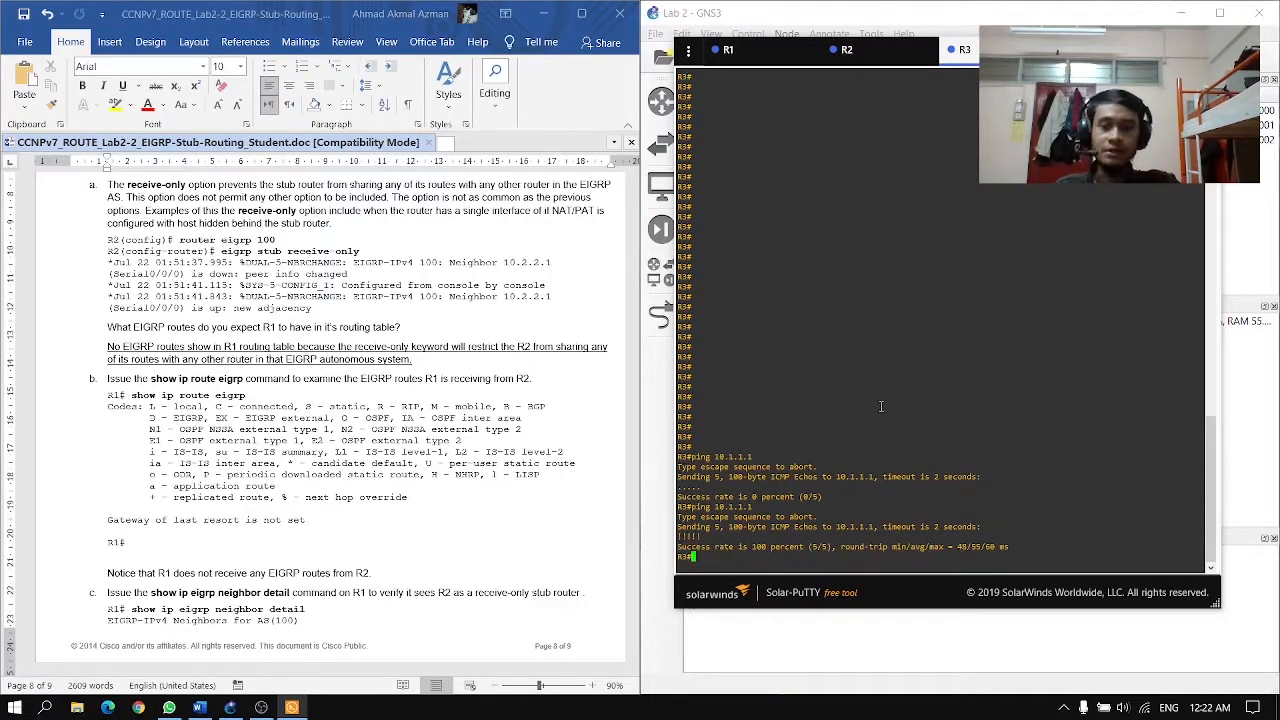